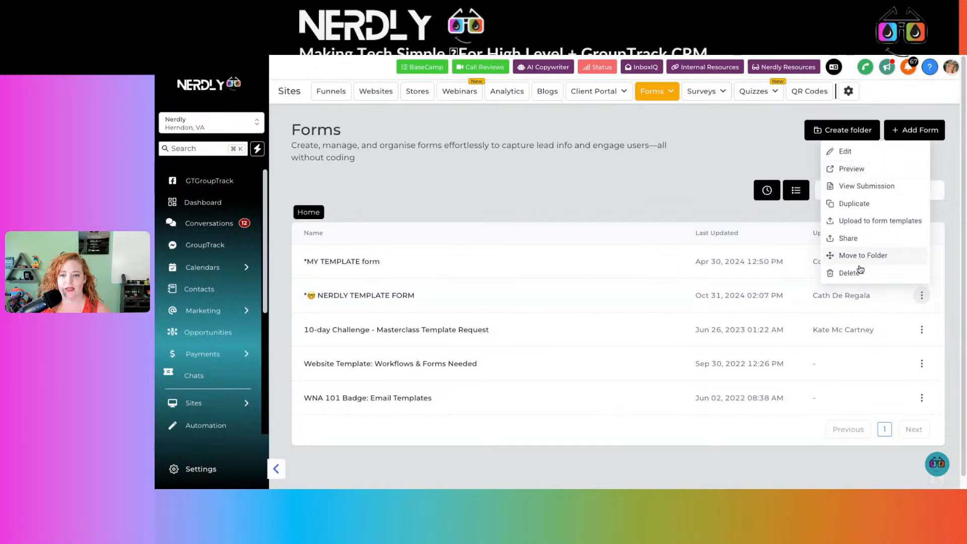
Duplicate the NERDLY TEMPLATE FORM and name the copy "Form Funnel Flow Training".
click(841, 204)
click(558, 301)
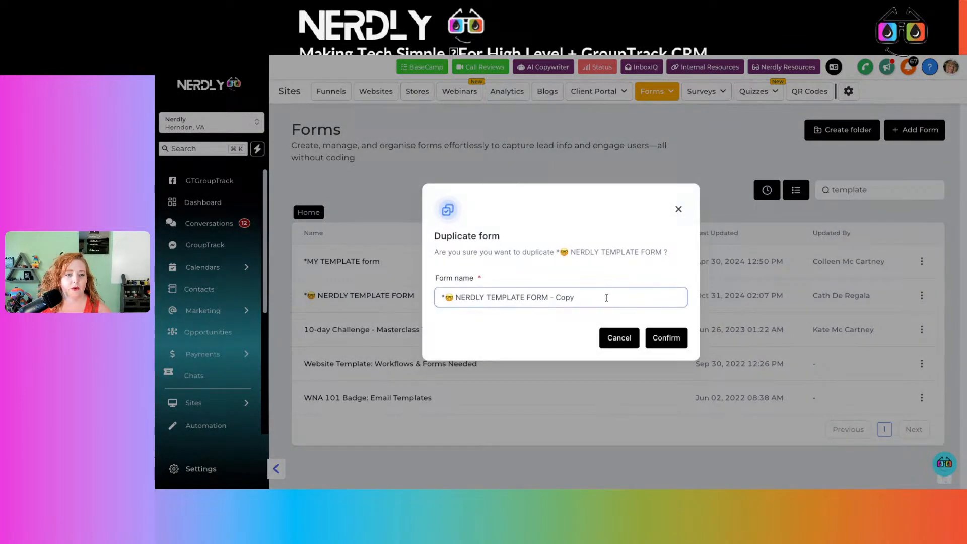
drag(595, 297, 447, 298)
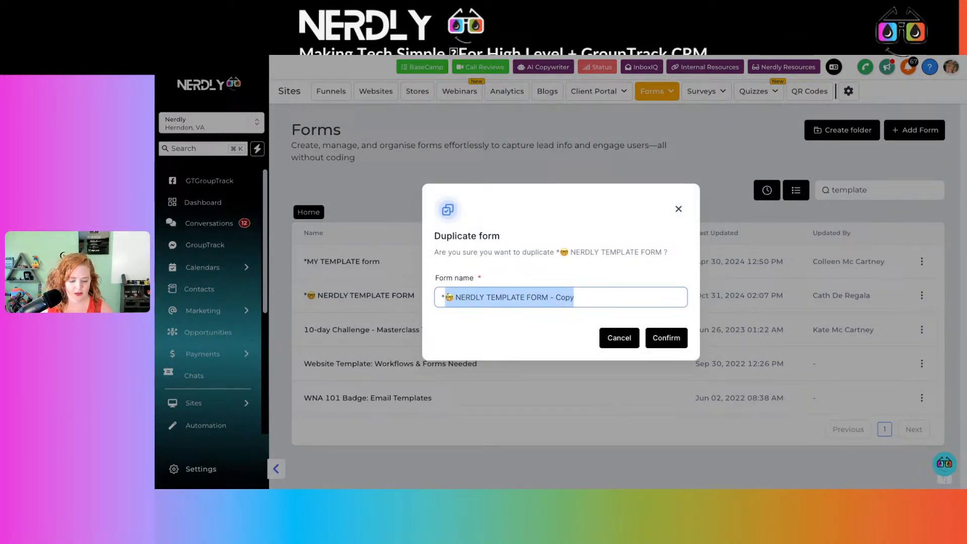
key(ctrl+super+space)
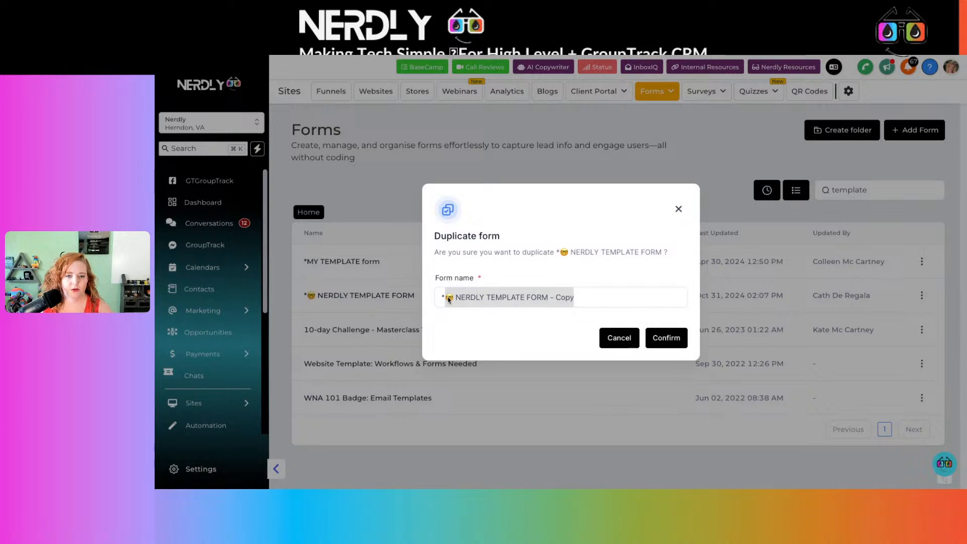
click(448, 298)
drag(589, 299, 427, 292)
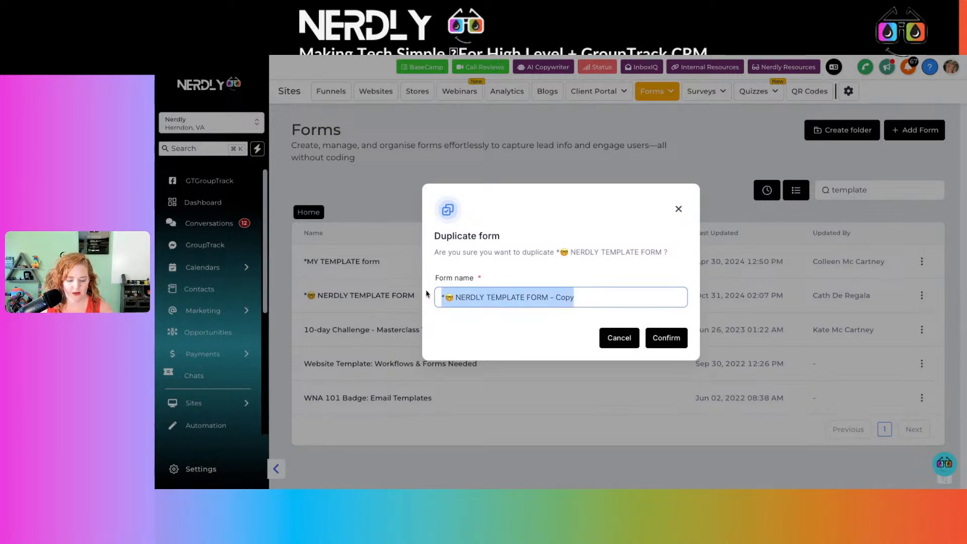
text(Form Funnel Flow T)
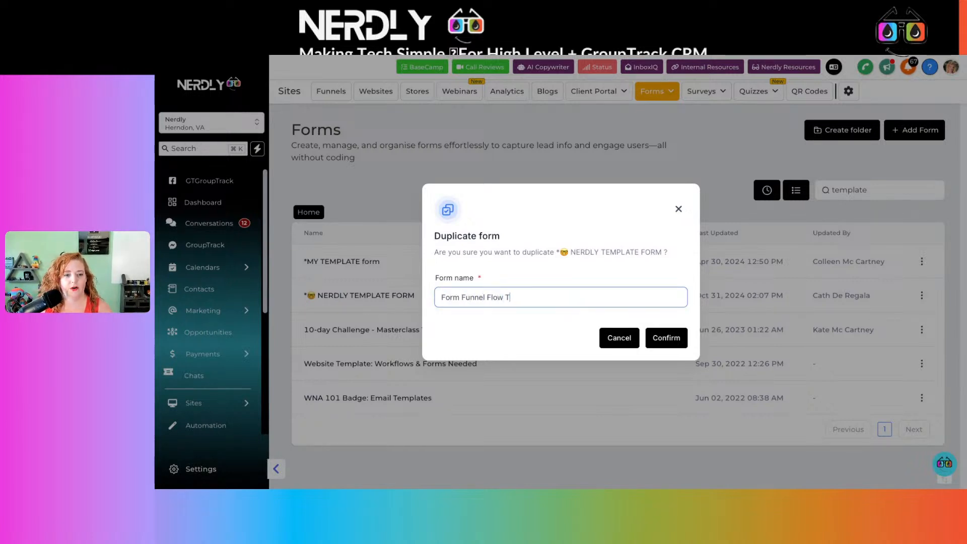
text(raining)
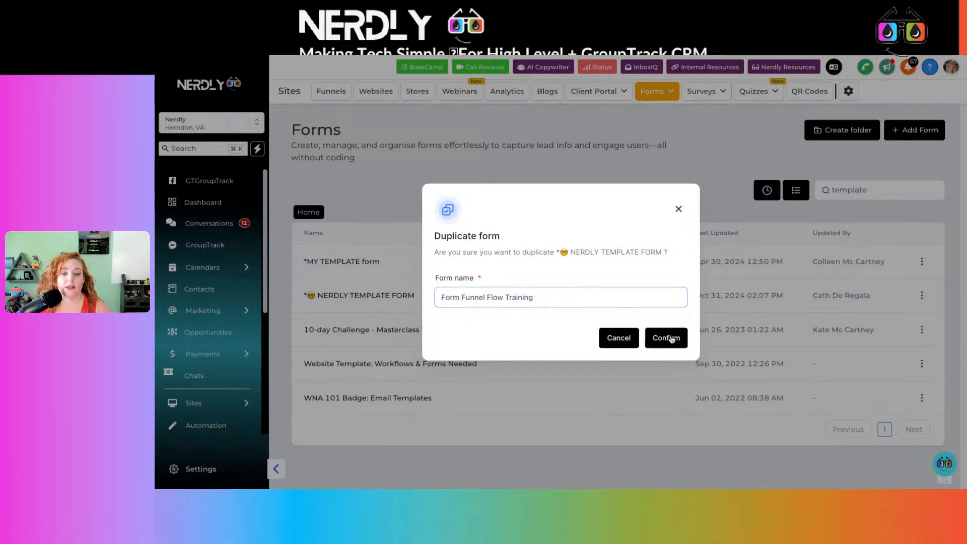
click(668, 338)
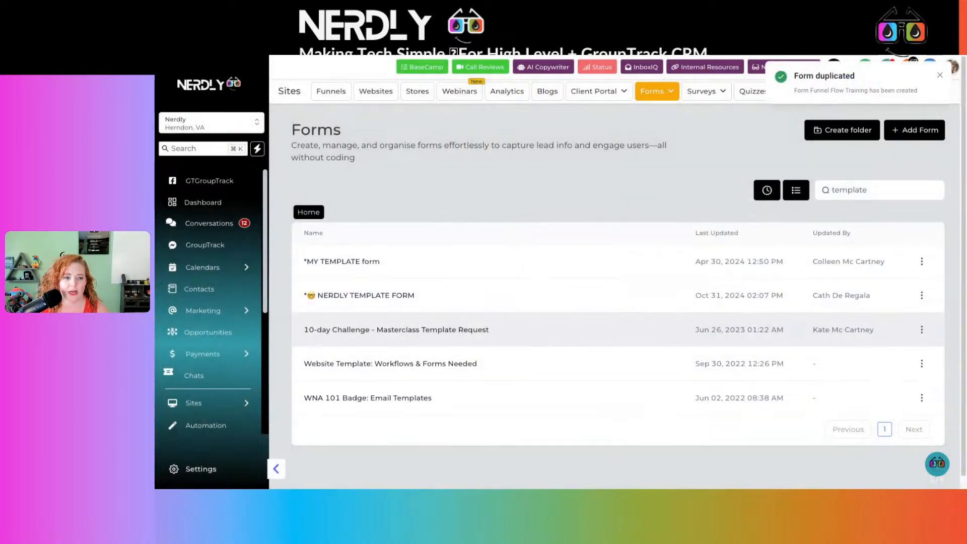
Search the forms for "form funnel", open Form Funnel Flow Training in the builder and hide the form element list.
click(899, 193)
drag(899, 193, 801, 187)
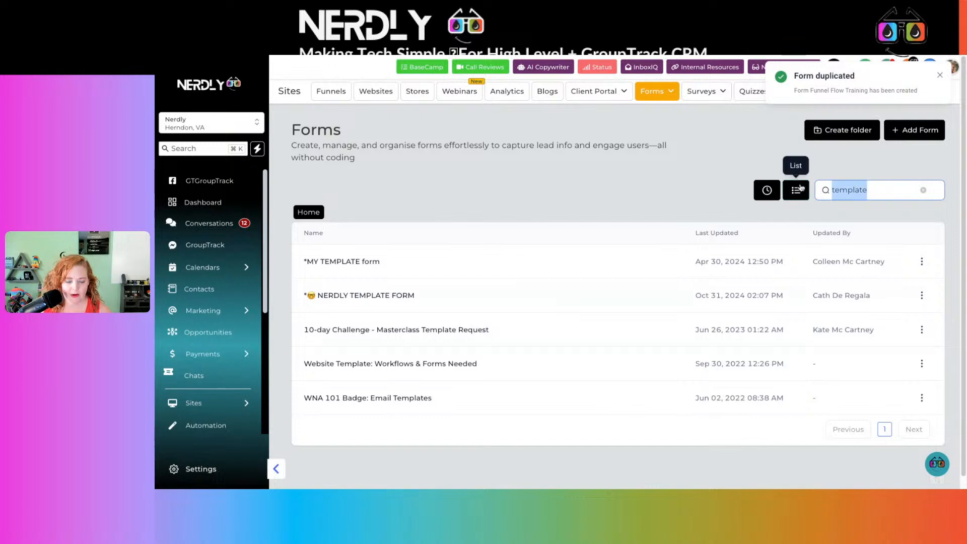
text(form fimm)
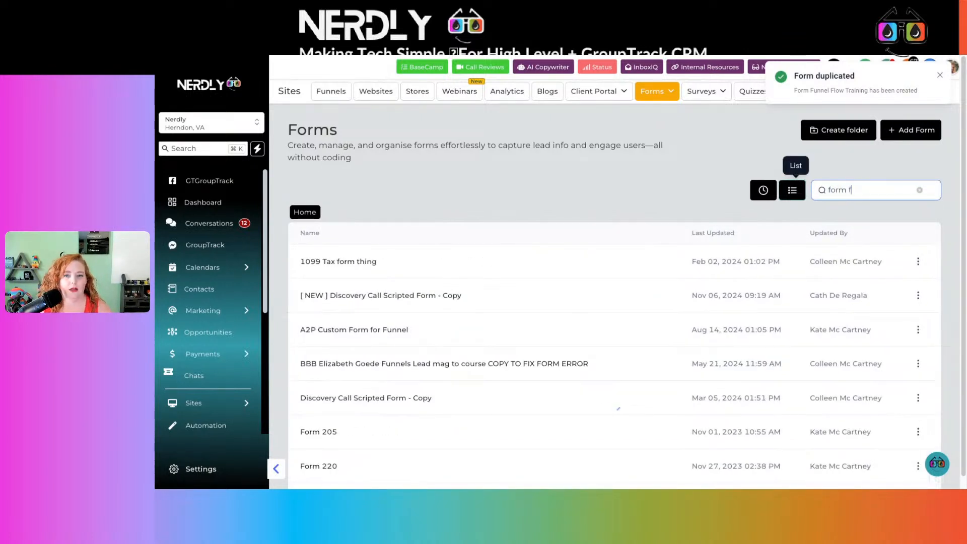
key(BackSpace)
key(BackSpace)
key(BackSpace)
text(unnel)
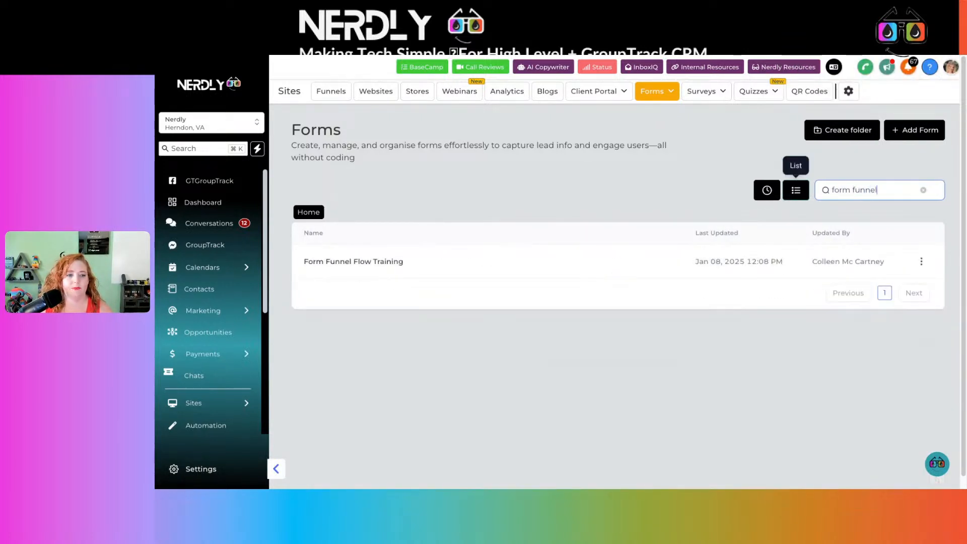
click(385, 262)
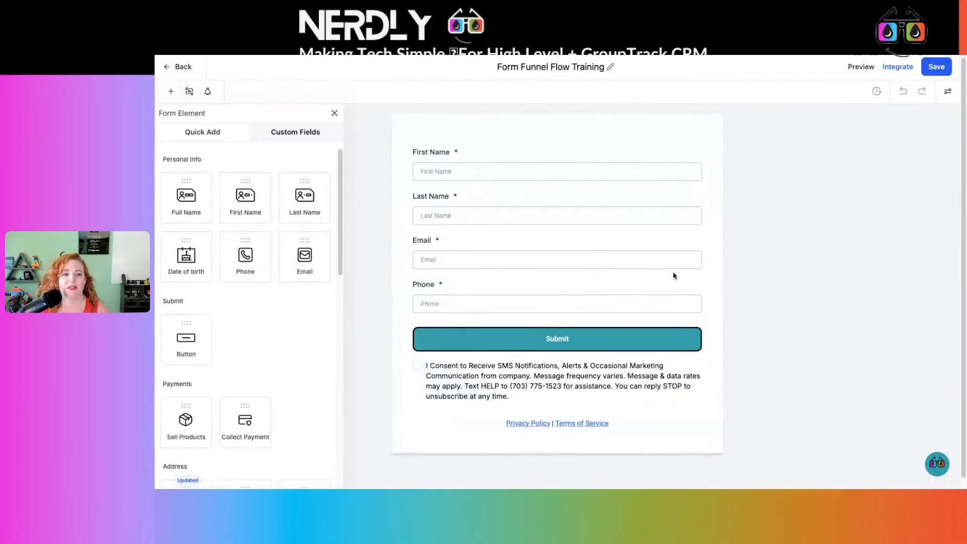
click(335, 112)
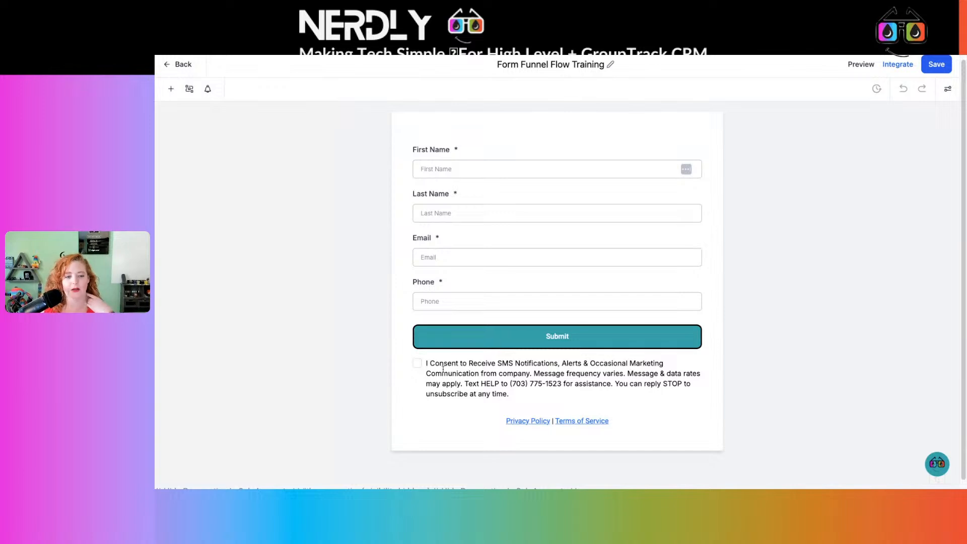
Examine the settings of the SMS consent checkbox and of the Privacy Policy and Terms of Service text.
click(532, 384)
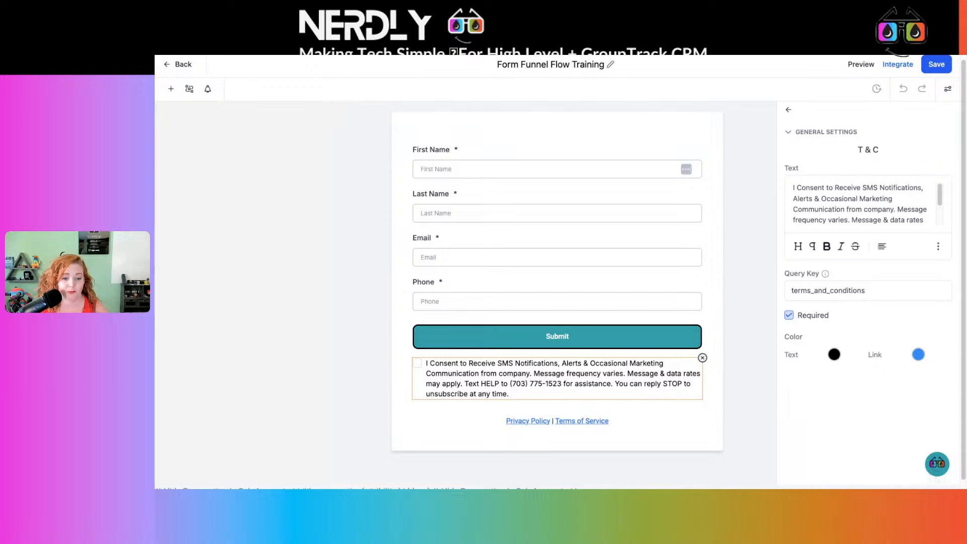
click(540, 425)
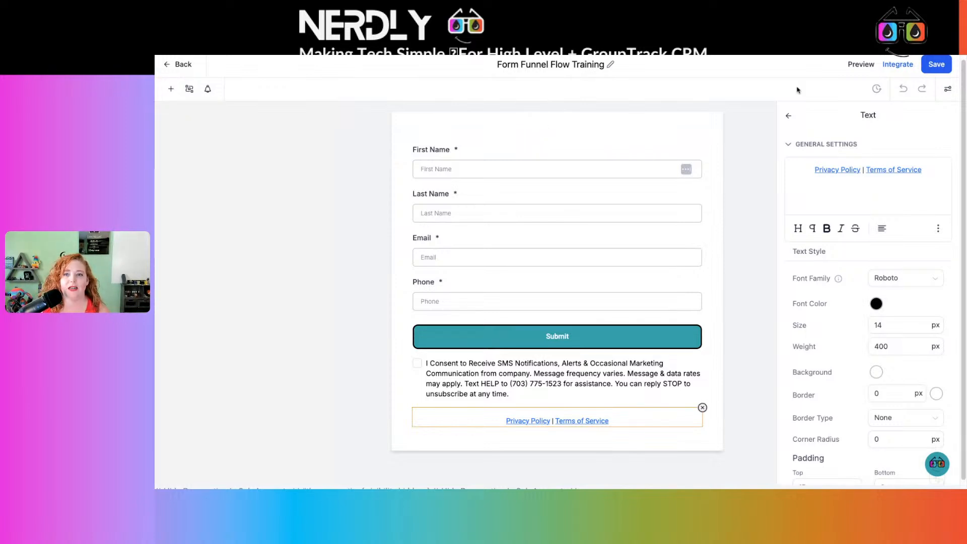
click(948, 91)
click(946, 92)
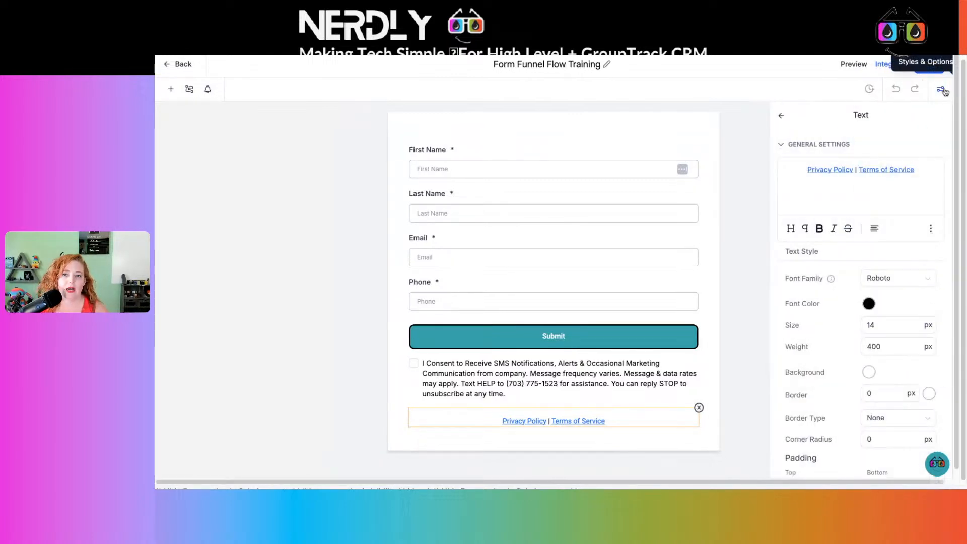
click(784, 116)
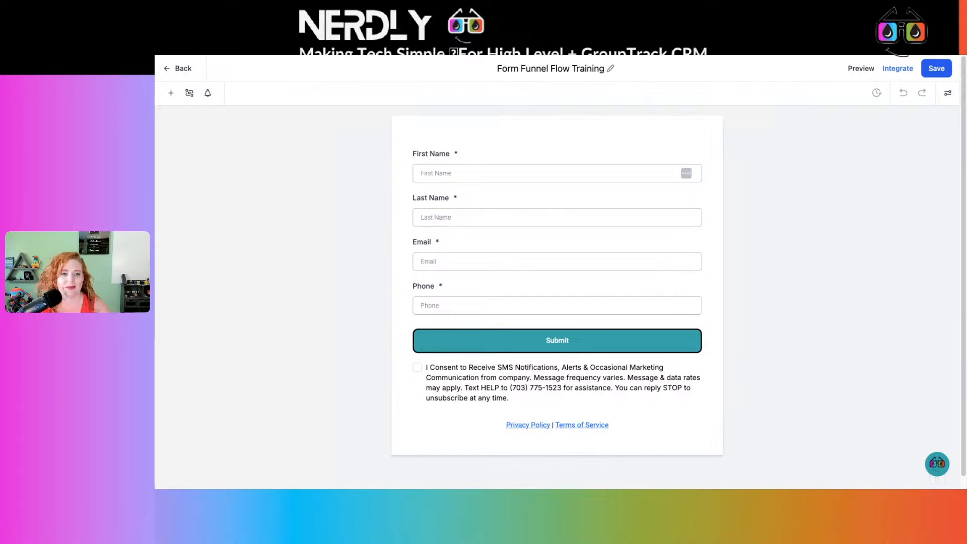
Examine the settings of the Submit button and of the First Name, Last Name and Email fields.
click(624, 344)
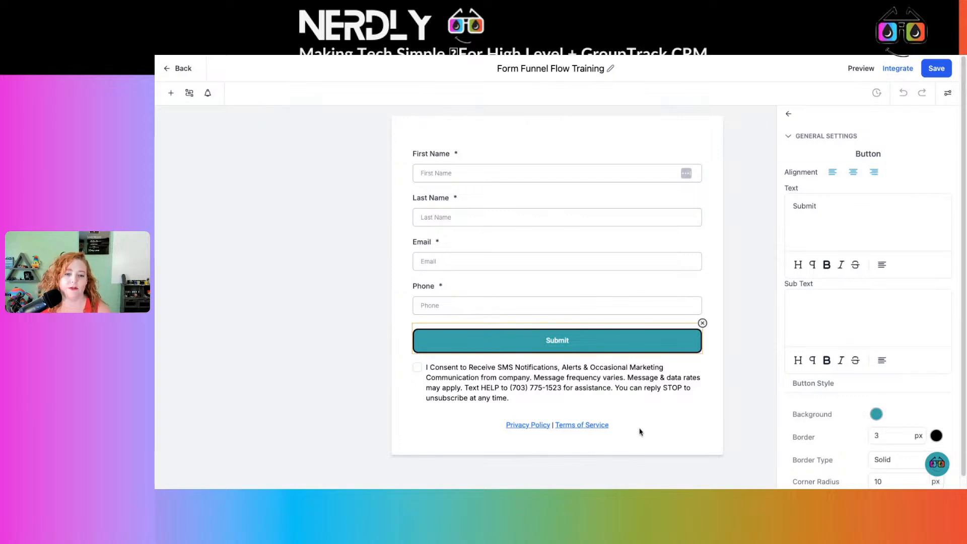
click(609, 276)
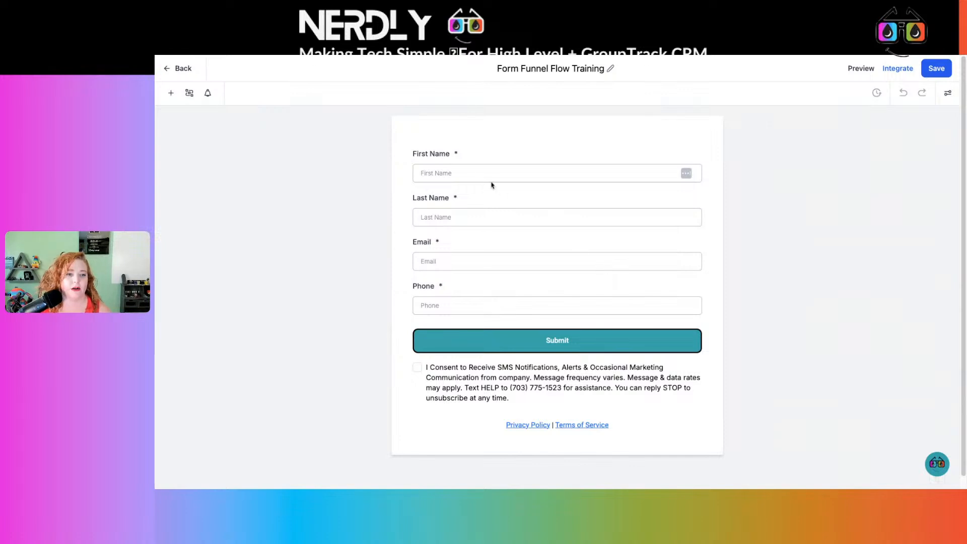
click(464, 170)
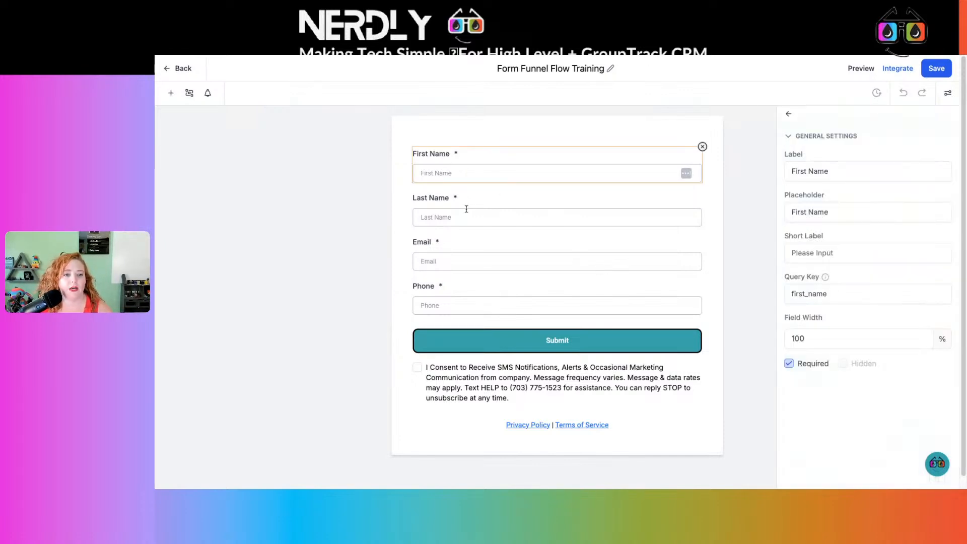
click(467, 216)
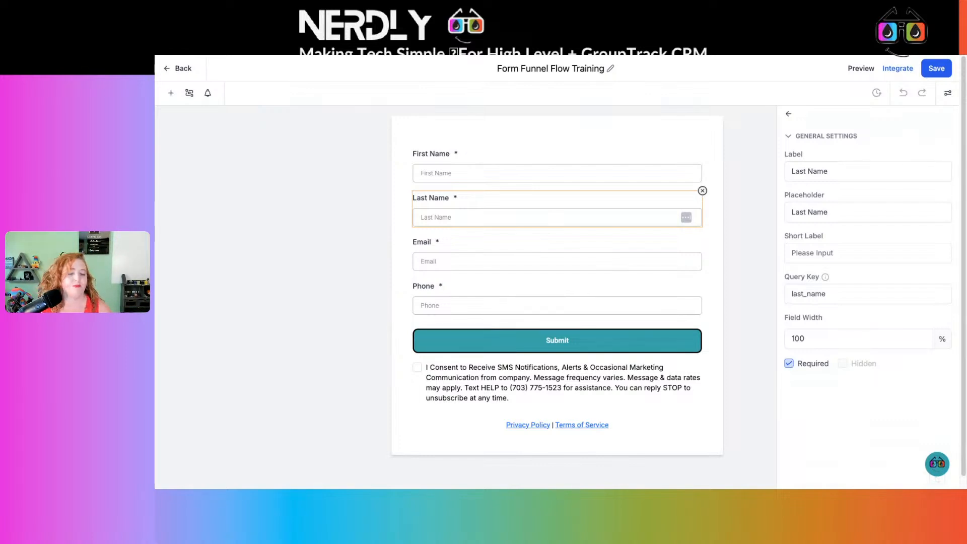
click(497, 262)
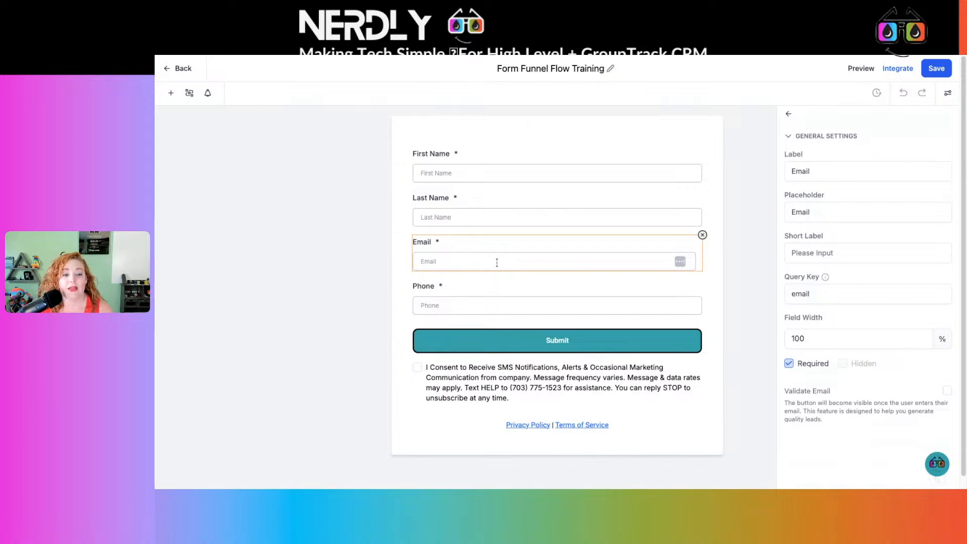
Enable the country picker for the Phone field and save the form.
click(503, 305)
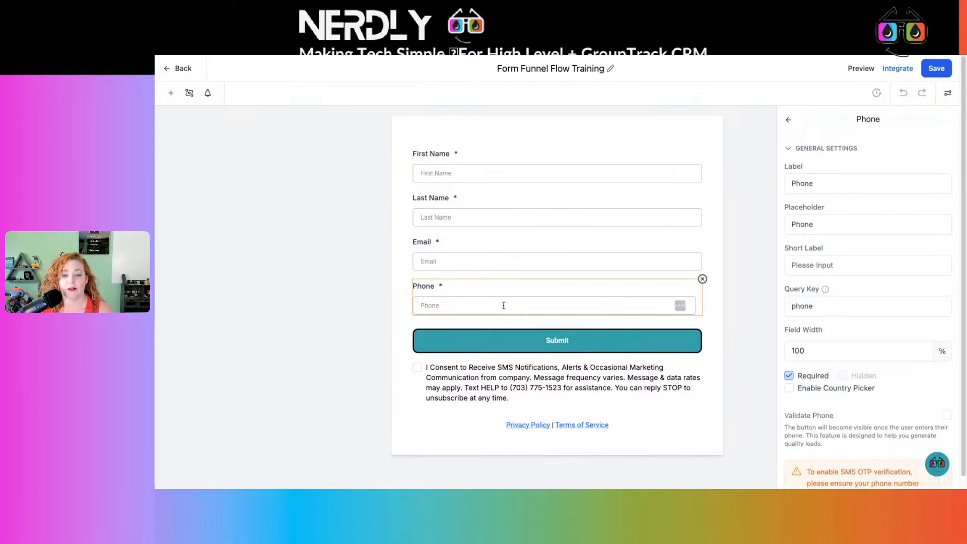
click(790, 389)
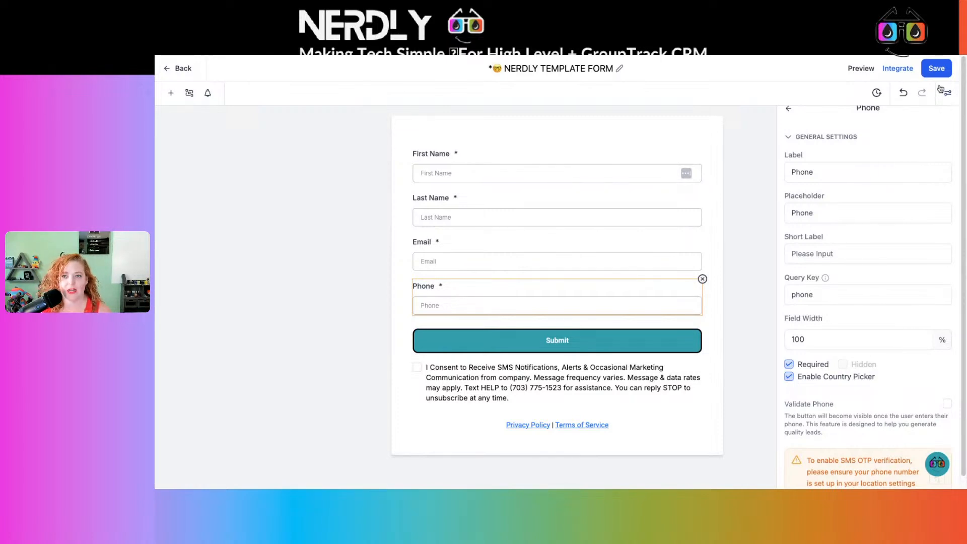
click(932, 68)
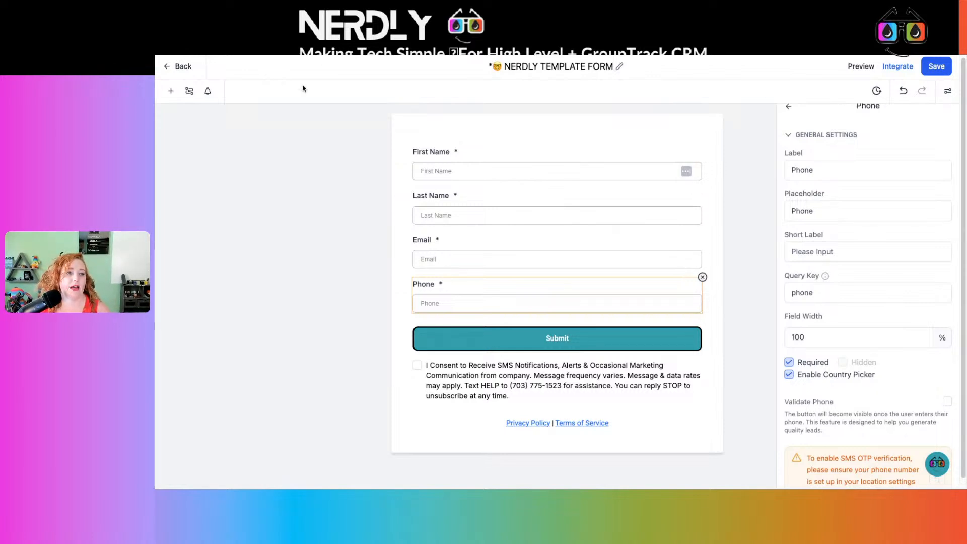
Return to the forms list, search for "flow" and reopen Form Funnel Flow Training.
click(182, 67)
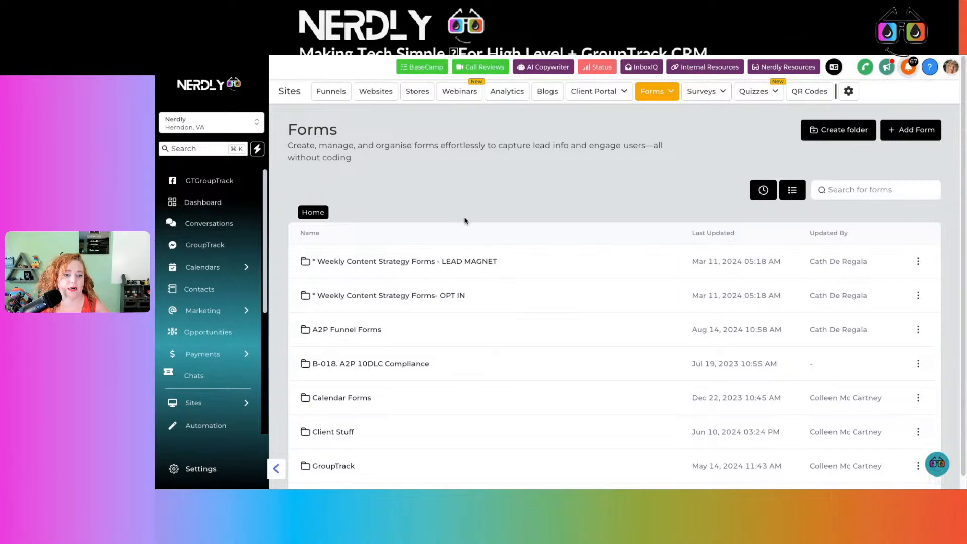
click(874, 194)
text(f)
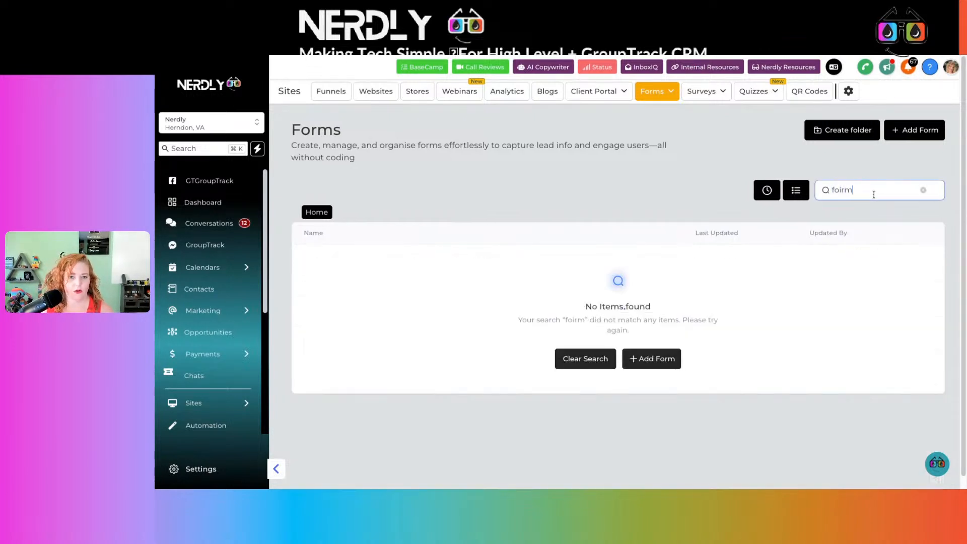
text(low)
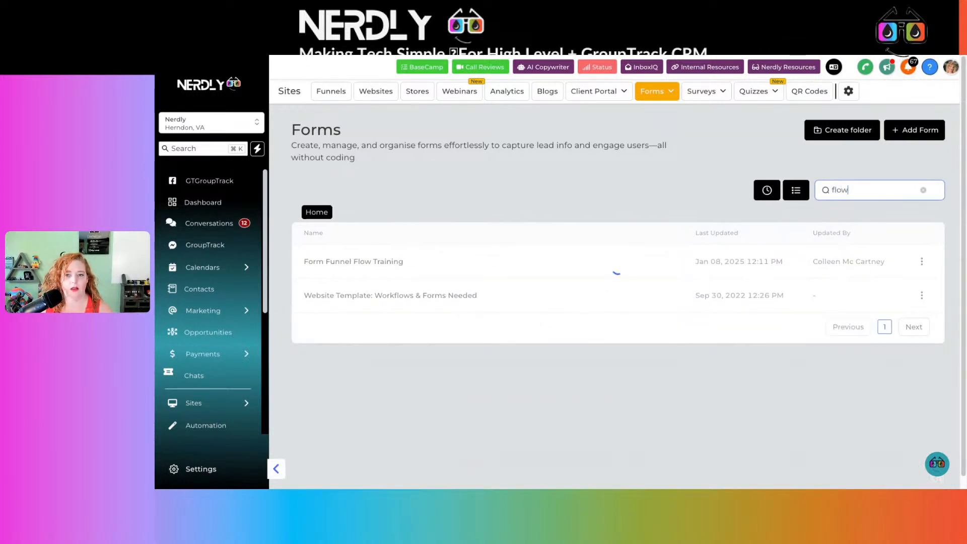
click(396, 260)
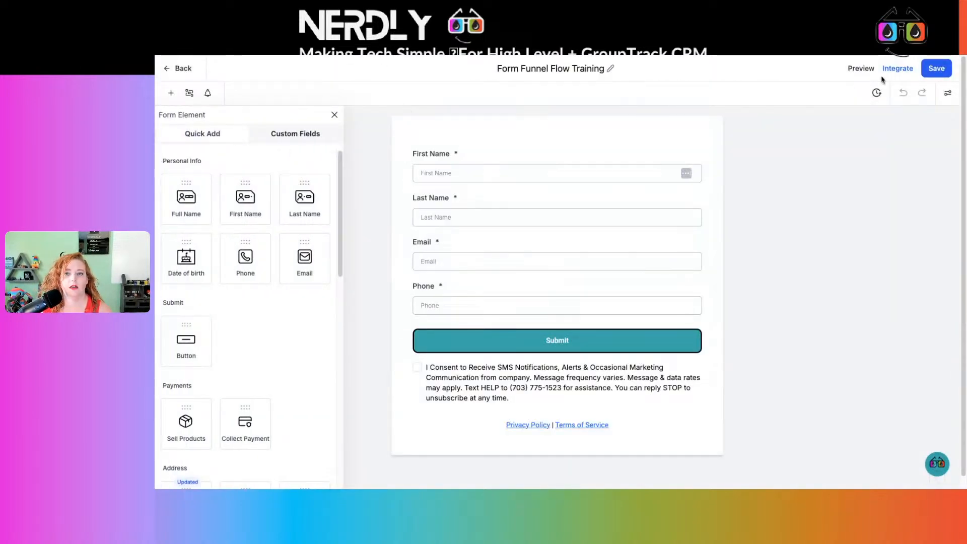
Copy the form link from the form's integration options and close the browser tab showing the live form.
click(898, 70)
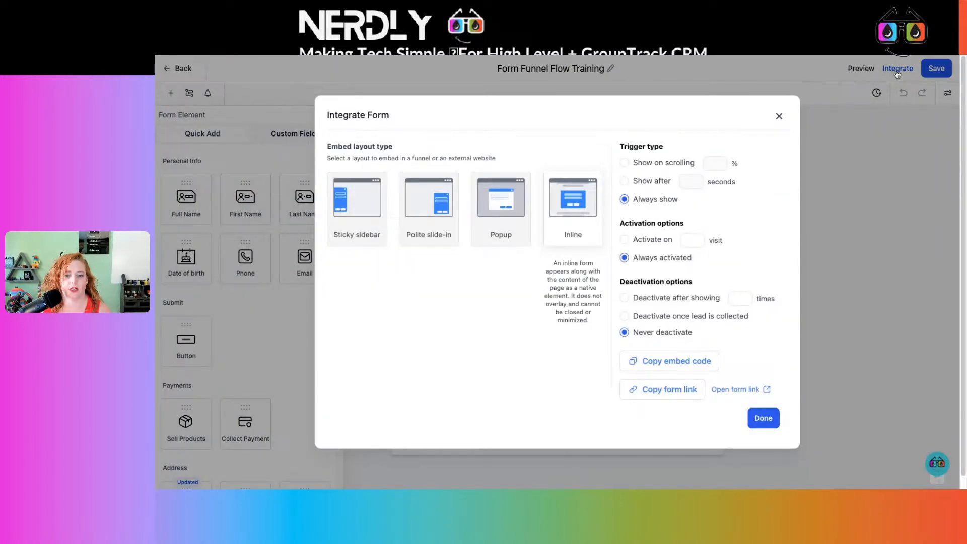
click(671, 390)
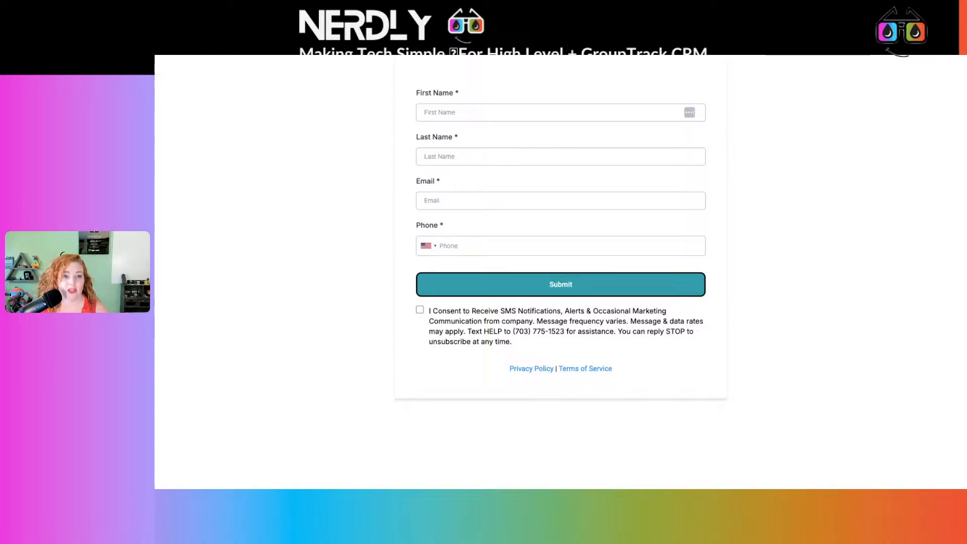
key(super+w)
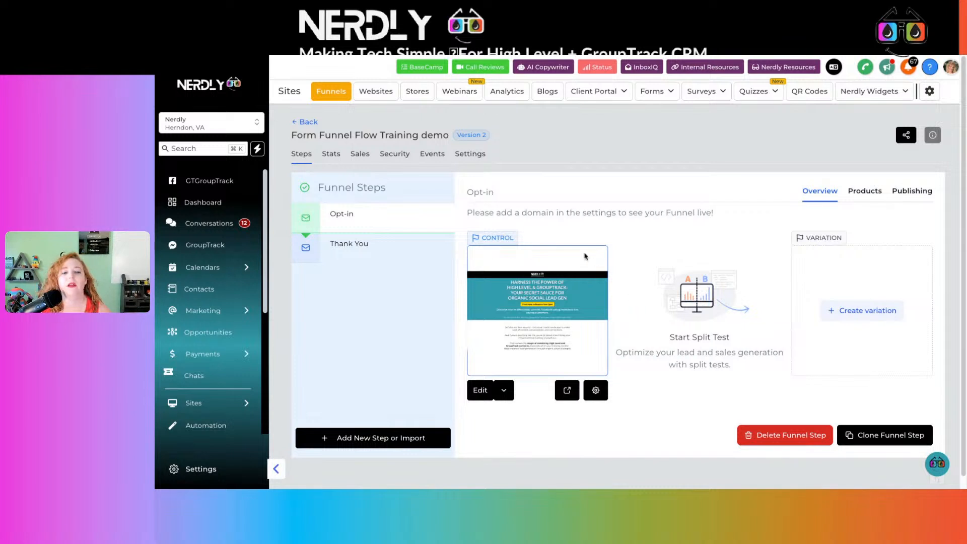
Open the funnel's Opt-in page for editing in a new tab and go to the reservation form section.
click(504, 394)
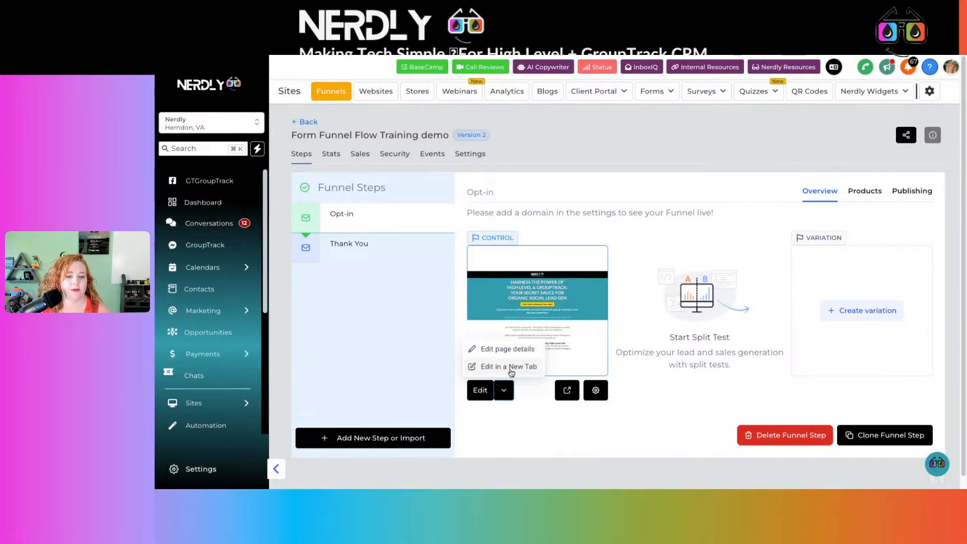
click(511, 371)
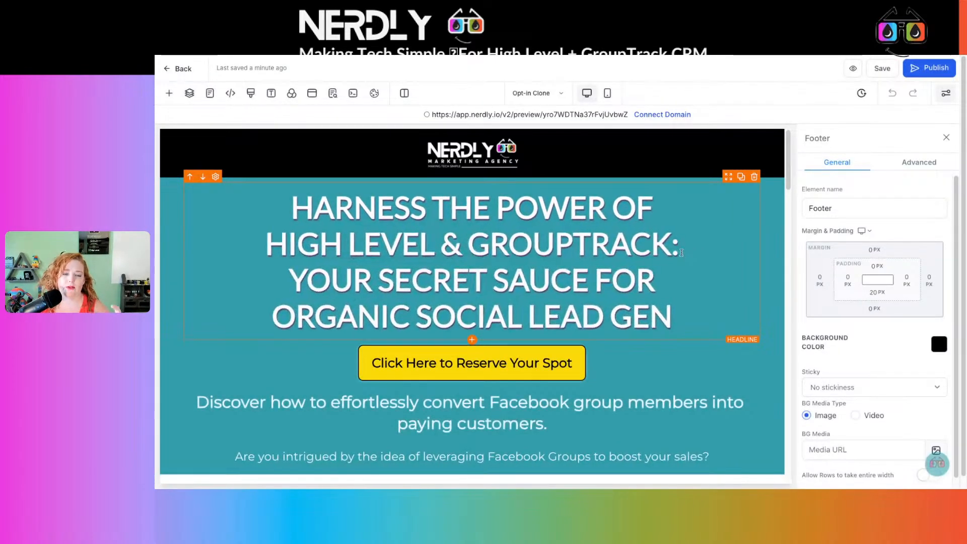
scroll(682, 255, down, 5)
scroll(682, 252, down, 12)
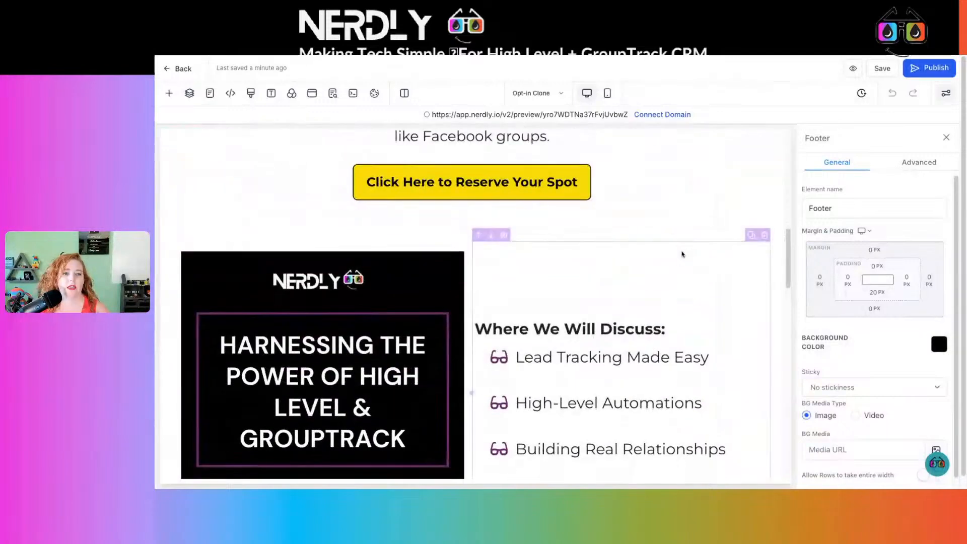
scroll(682, 254, down, 10)
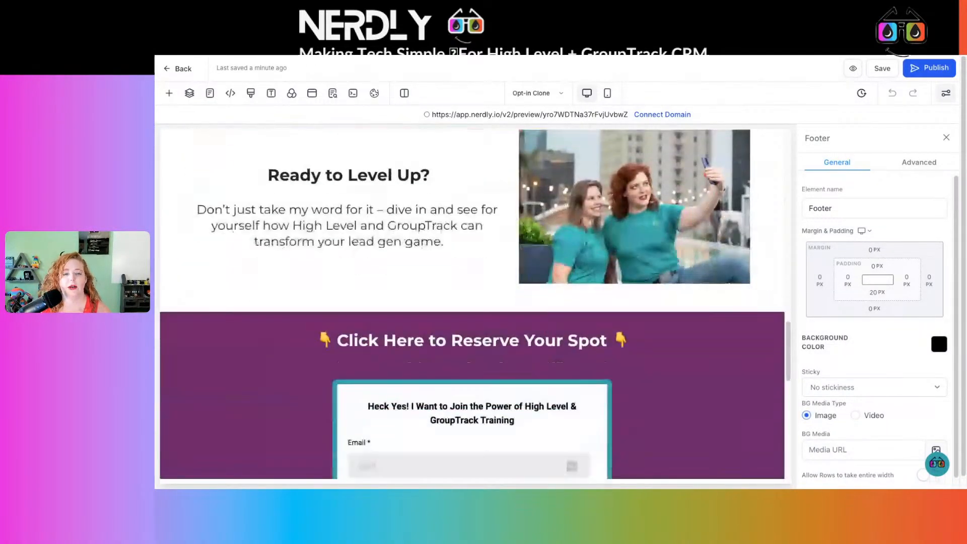
Look over the opt-in page and check which element the yellow "Click Here to Reserve Your Spot" button under the headline links to.
scroll(473, 304, down, 3)
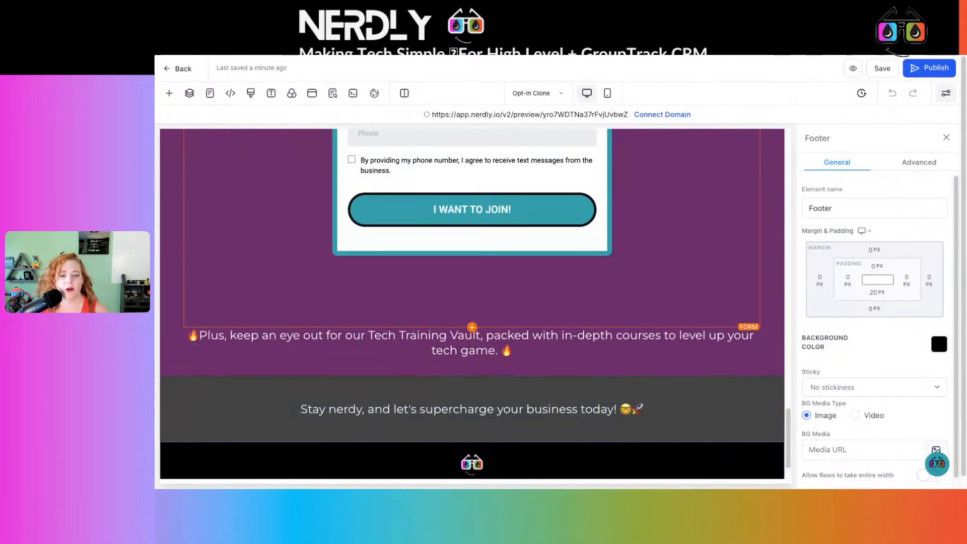
scroll(472, 304, up, 15)
scroll(675, 209, up, 10)
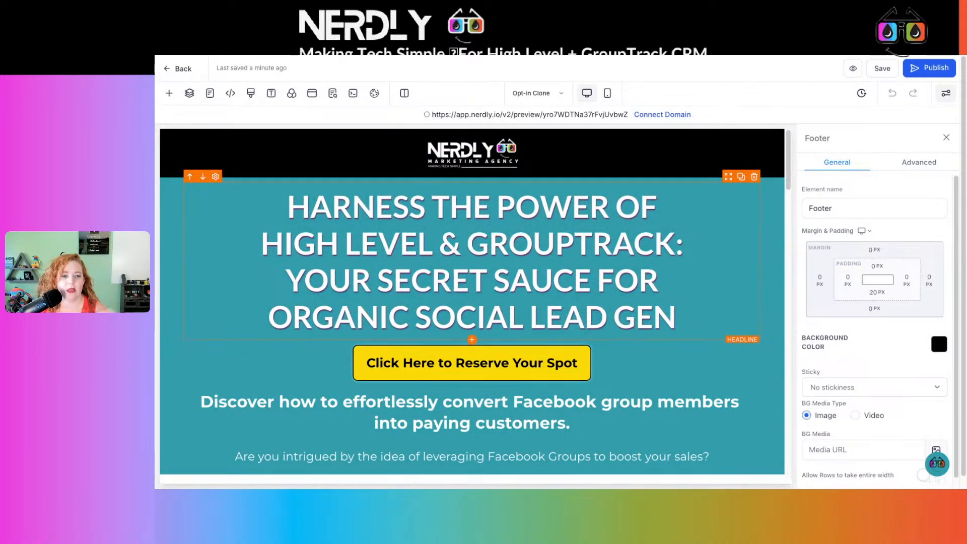
scroll(333, 197, down, 1)
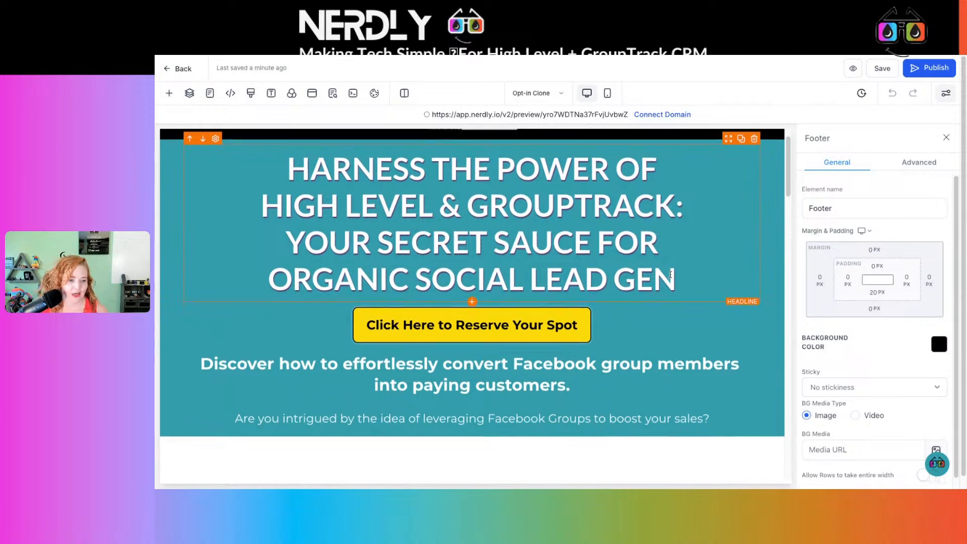
scroll(670, 278, down, 1)
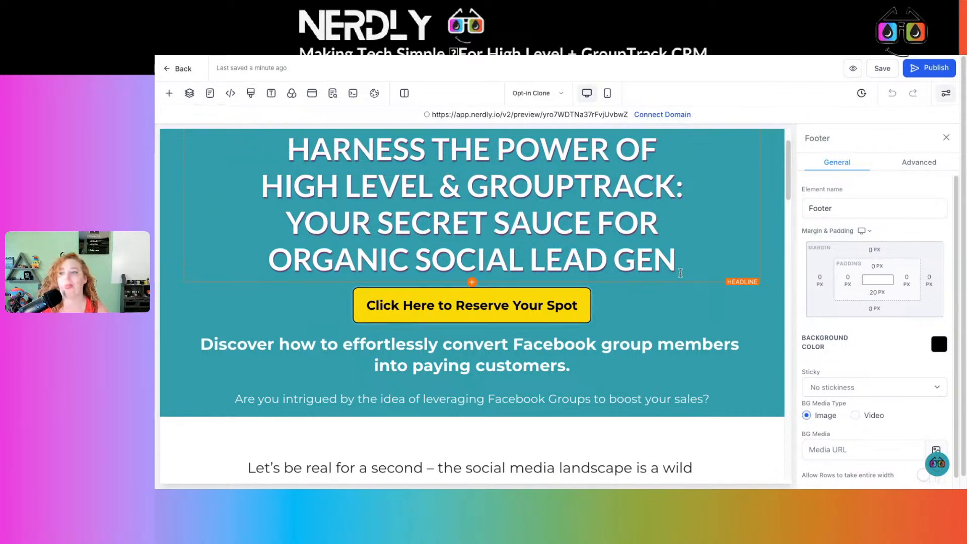
scroll(496, 282, down, 1)
click(496, 283)
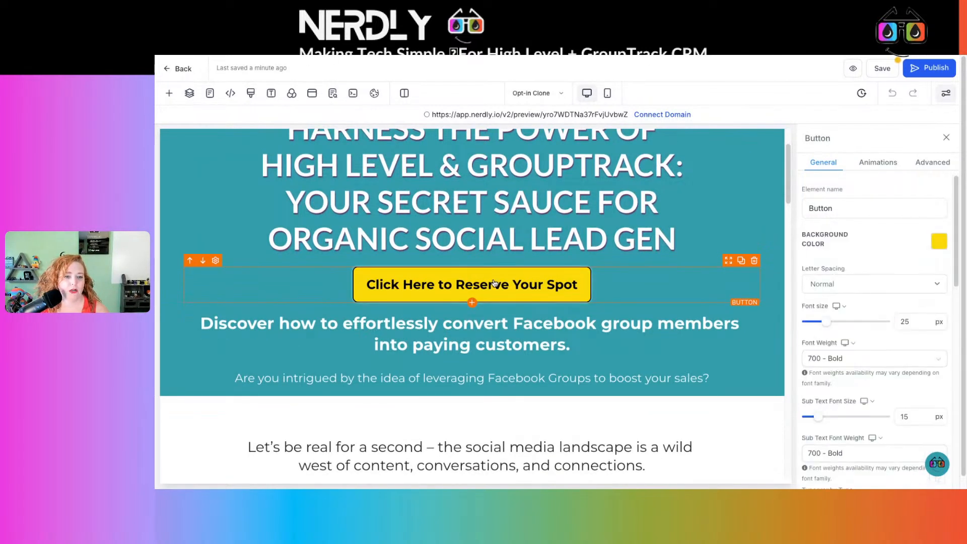
scroll(812, 259, down, 5)
scroll(811, 259, down, 5)
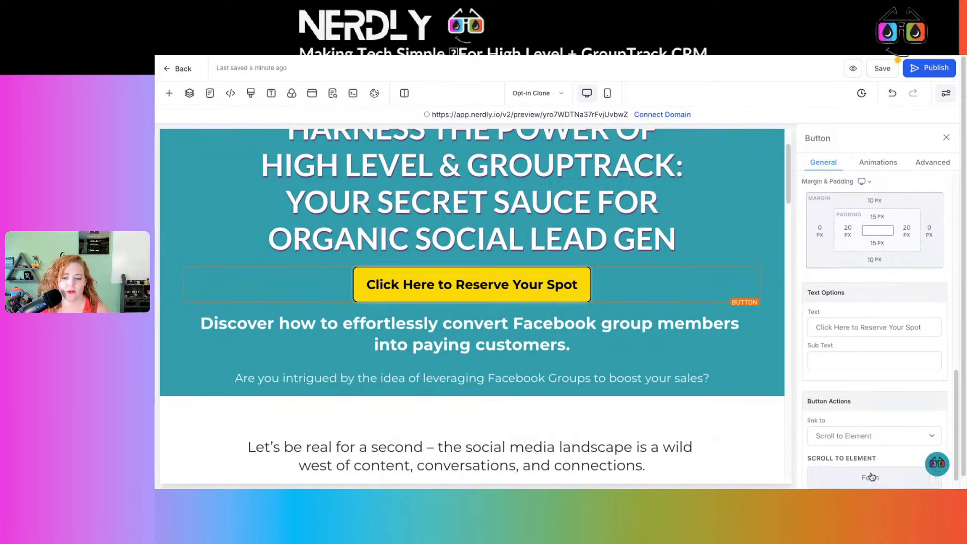
Replace the form in the "Click Here to Reserve Your Spot" section with Form Funnel Flow Training.
scroll(620, 346, down, 10)
scroll(615, 347, down, 5)
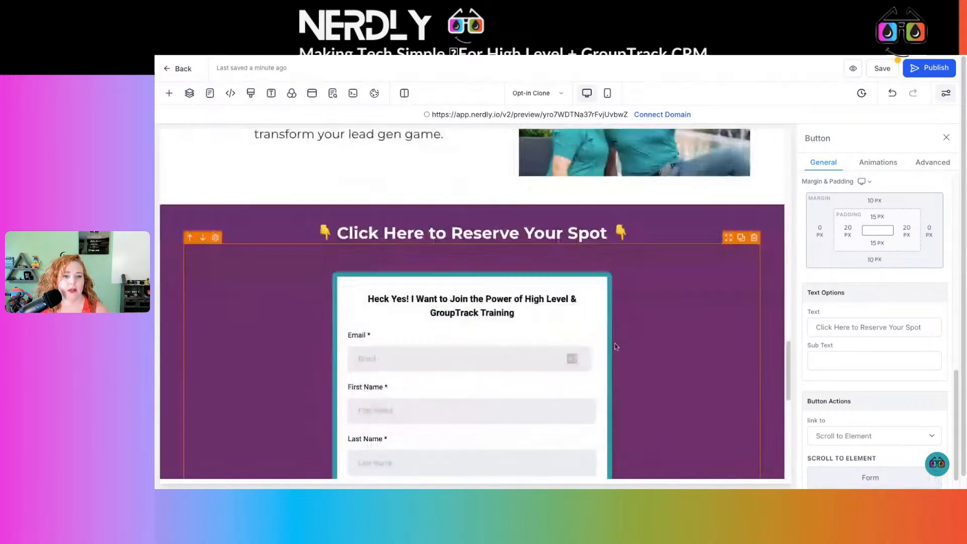
click(519, 333)
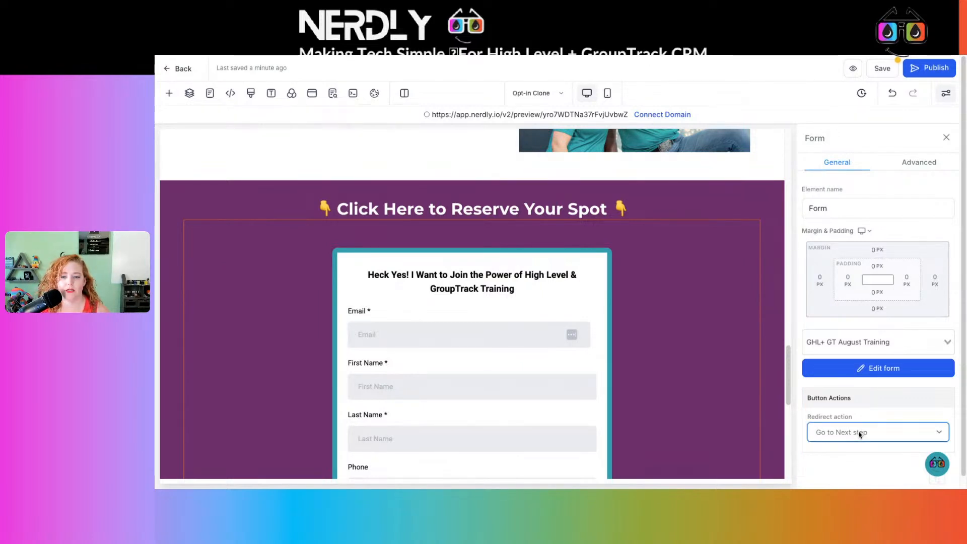
click(900, 346)
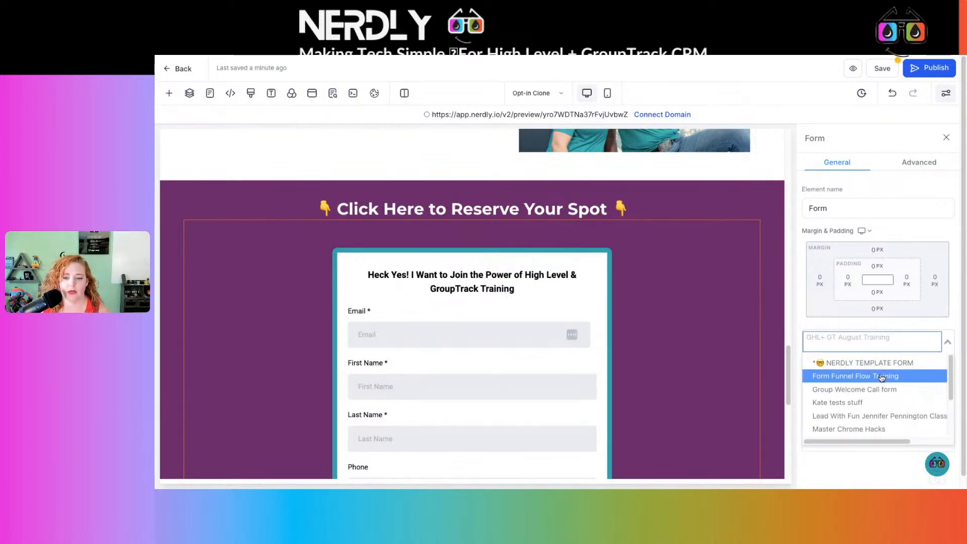
click(856, 376)
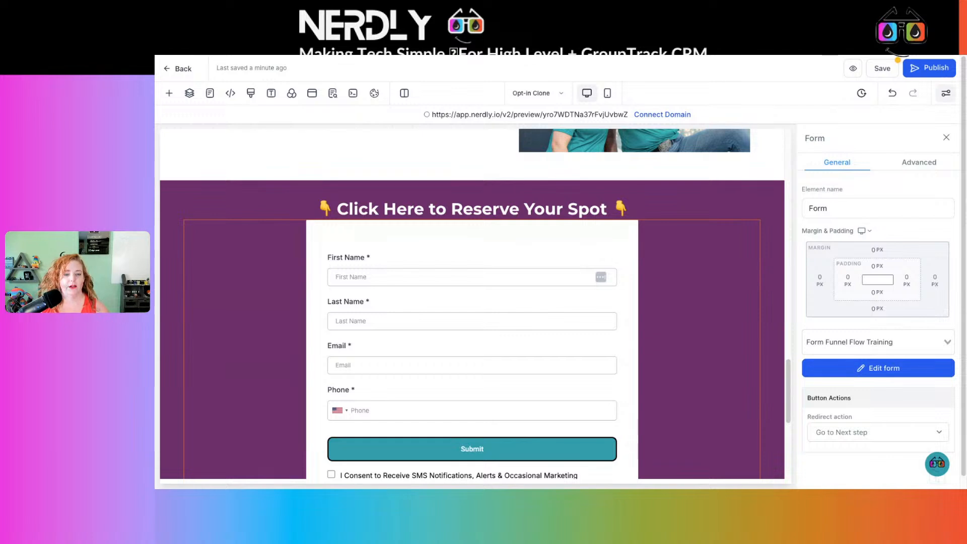
Check the embedded form down to its consent text and policy links, and save the opt-in page.
click(884, 339)
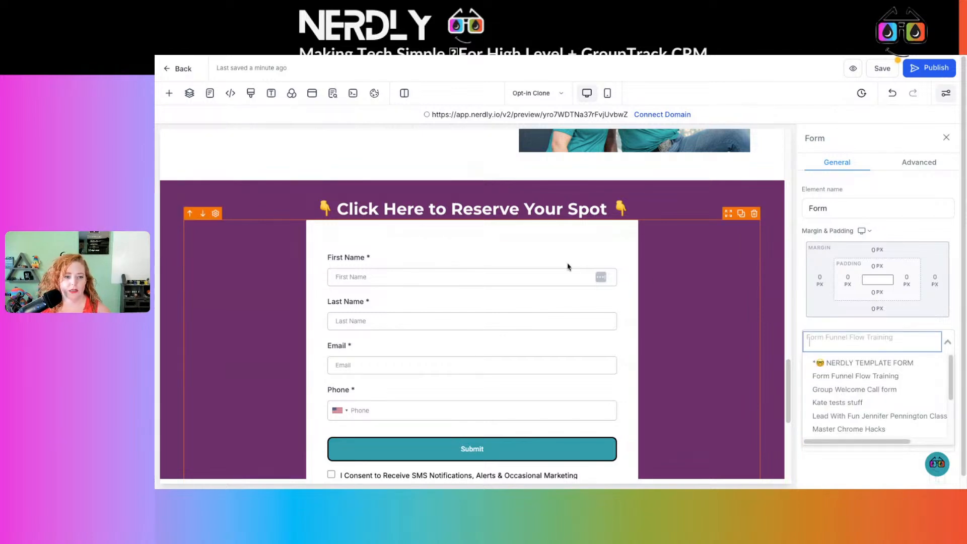
scroll(572, 268, down, 4)
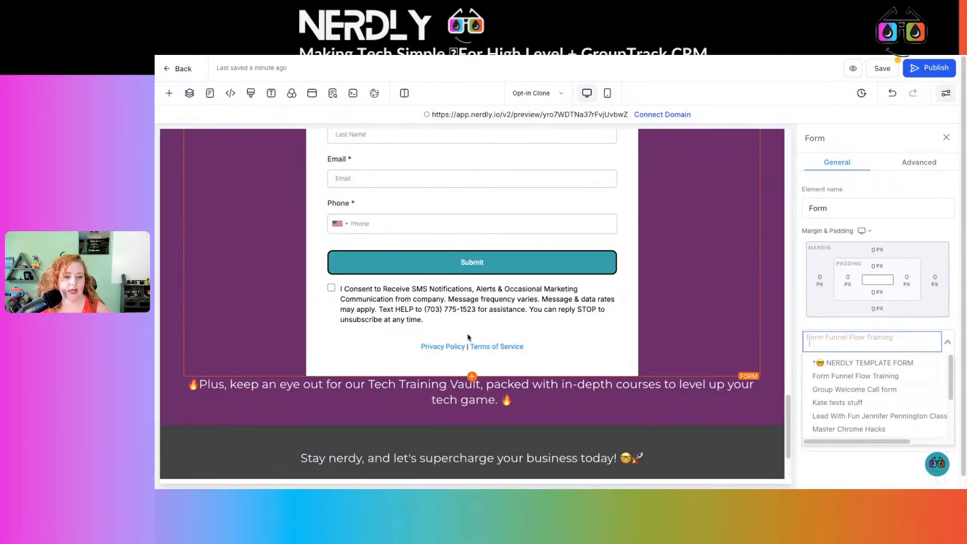
click(885, 70)
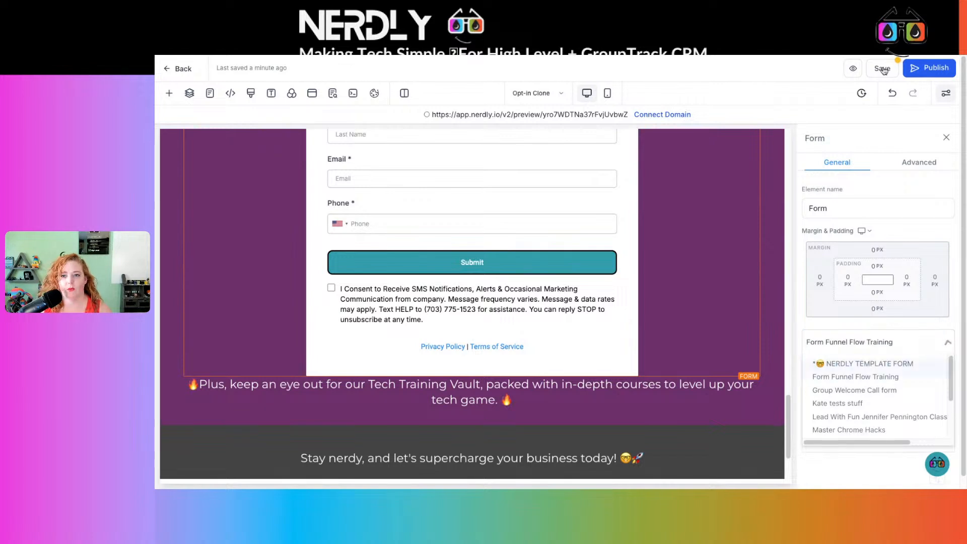
click(230, 479)
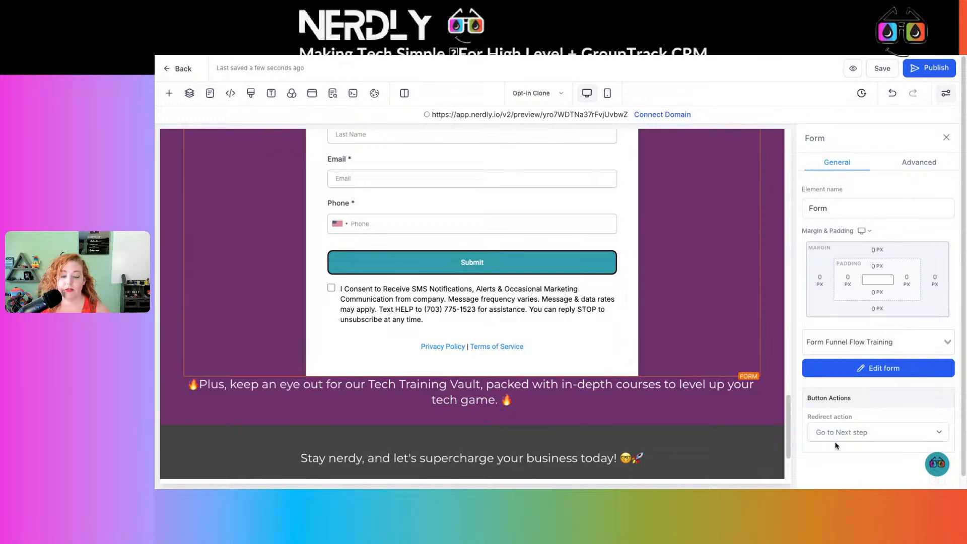
Open the Thank You Clone page in the editor and review its next steps and three call-to-action buttons.
click(535, 97)
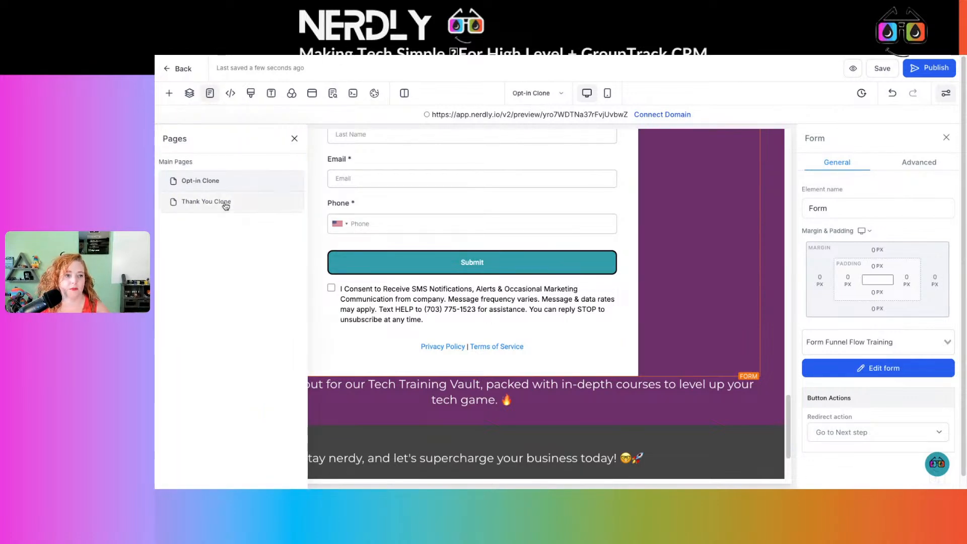
click(225, 203)
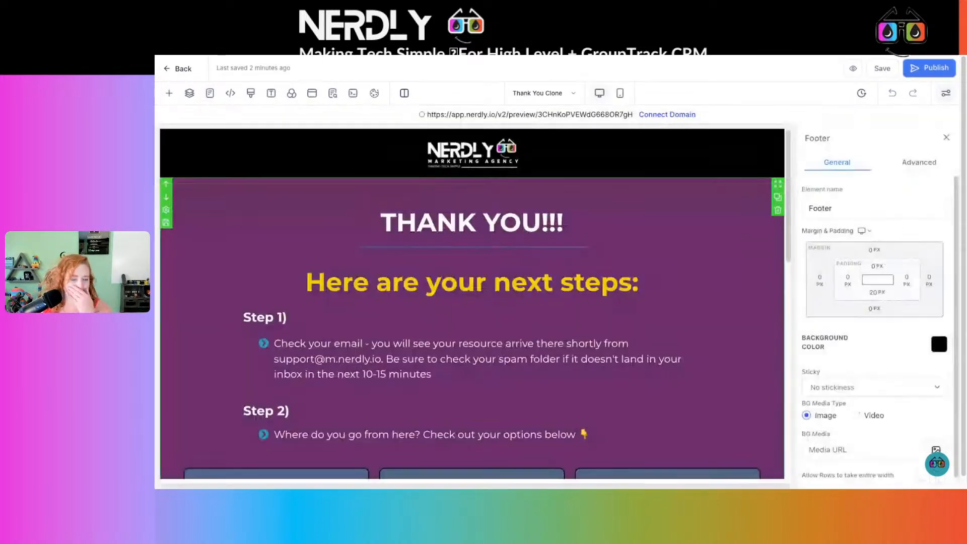
scroll(686, 218, down, 4)
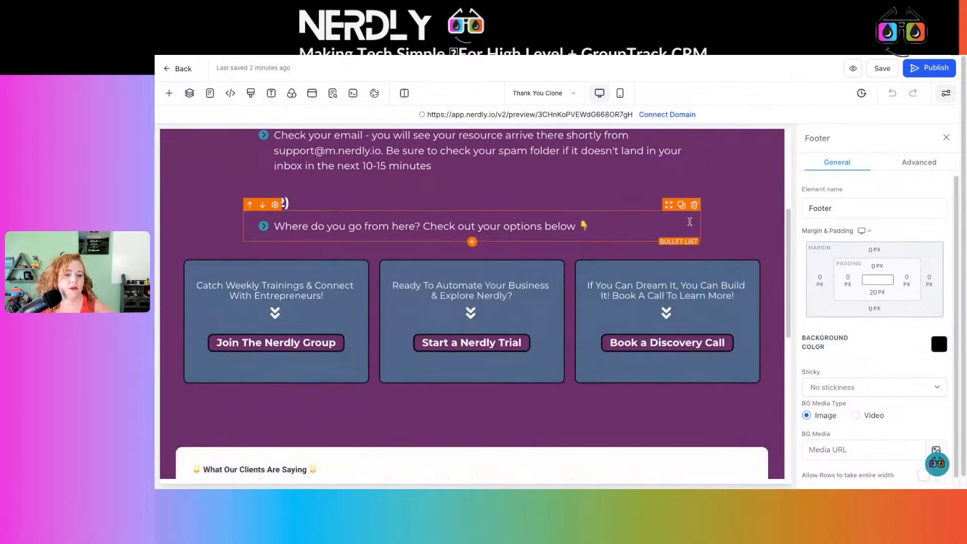
scroll(686, 218, up, 3)
scroll(684, 217, up, 1)
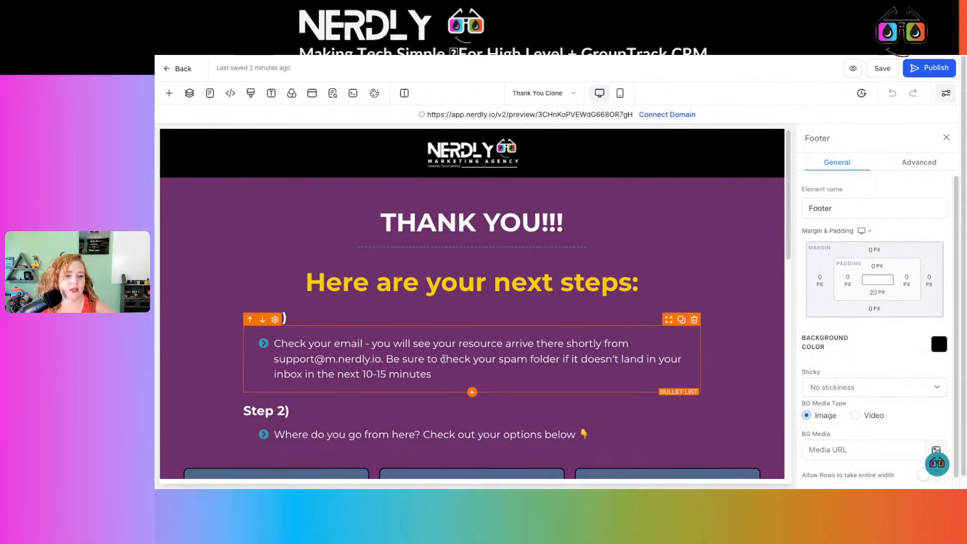
scroll(444, 359, down, 2)
scroll(444, 359, down, 2)
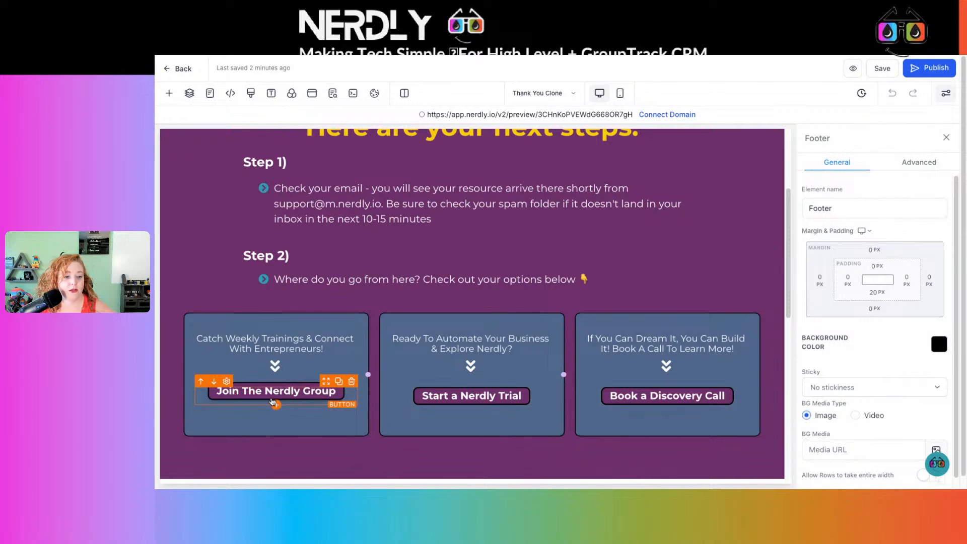
scroll(706, 397, up, 4)
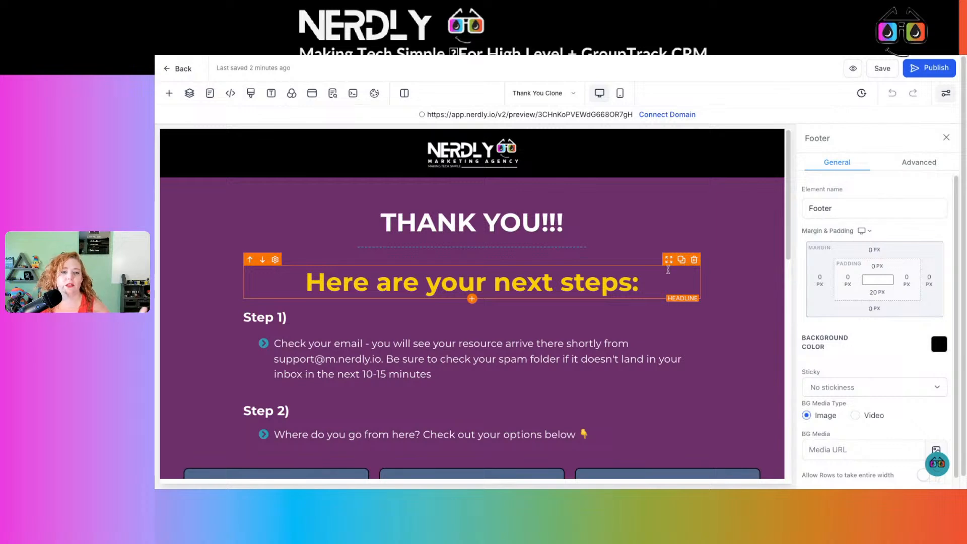
Fill in the live form with the contact's first name, last name, email and phone, accept the SMS consent, and submit it.
scroll(668, 270, down, 2)
scroll(668, 269, down, 2)
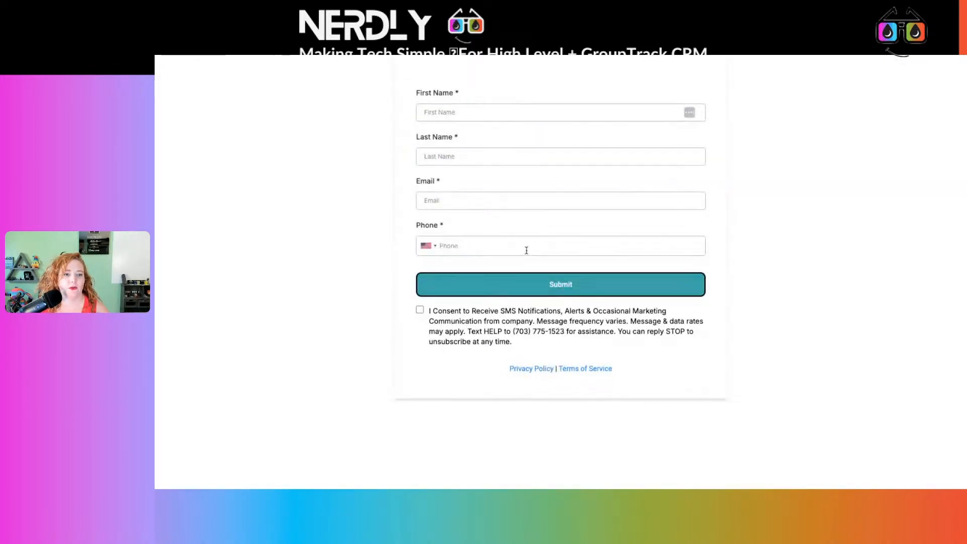
click(495, 120)
click(507, 147)
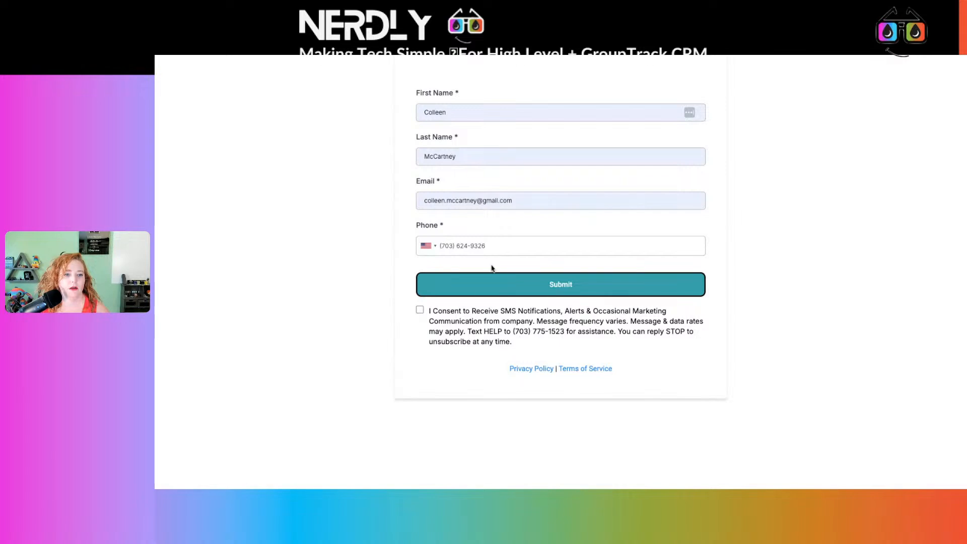
click(420, 310)
click(486, 280)
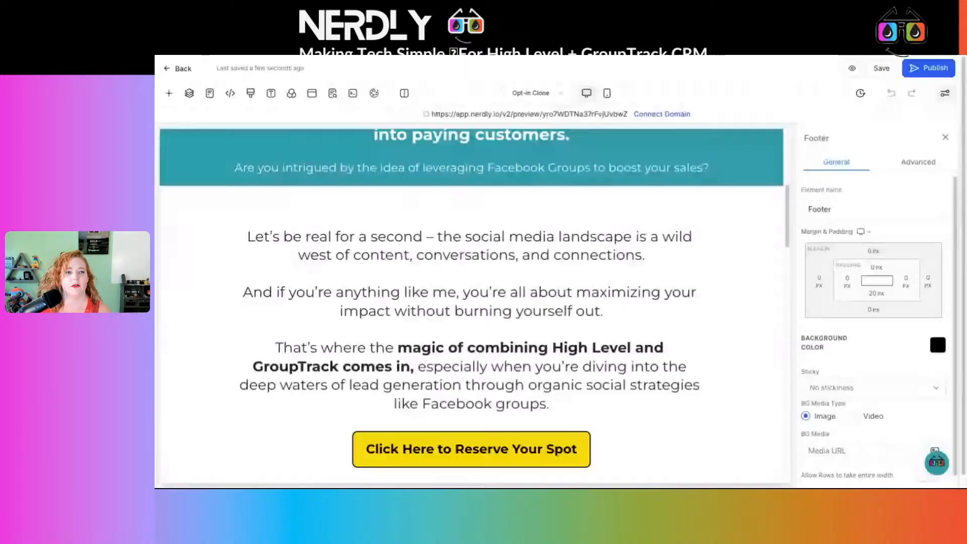
Review the Opt-in Clone page from the headline through the copy and reservation buttons to the embedded form.
scroll(619, 224, up, 6)
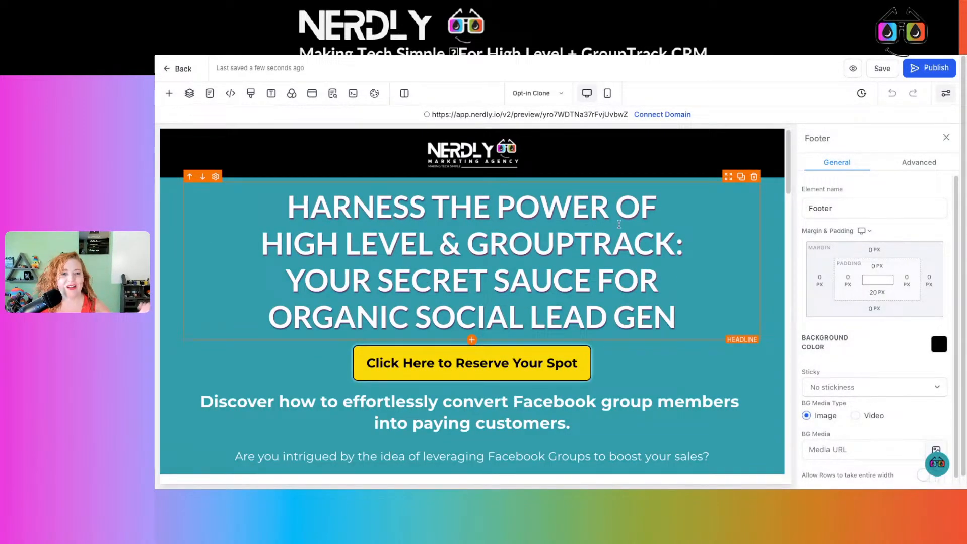
scroll(619, 224, down, 4)
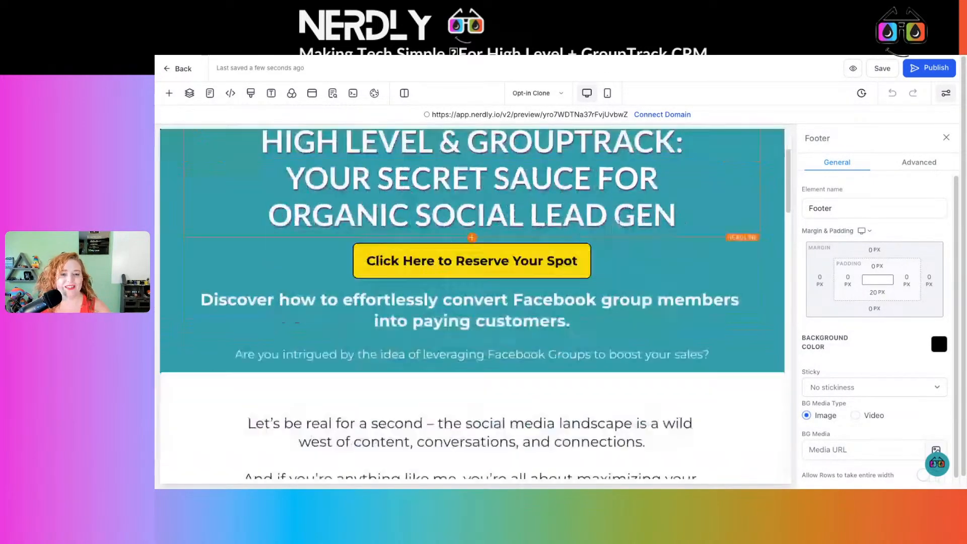
scroll(617, 223, down, 2)
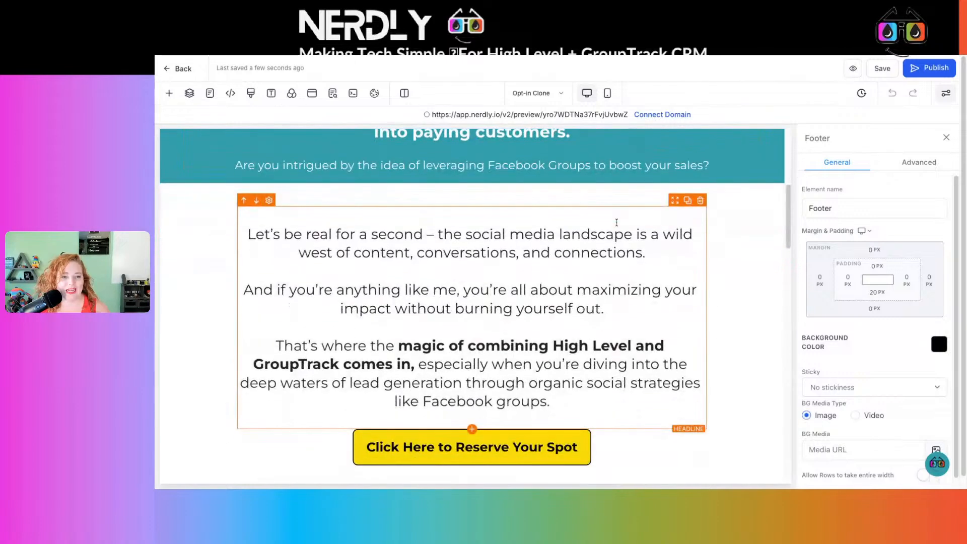
scroll(617, 222, down, 1)
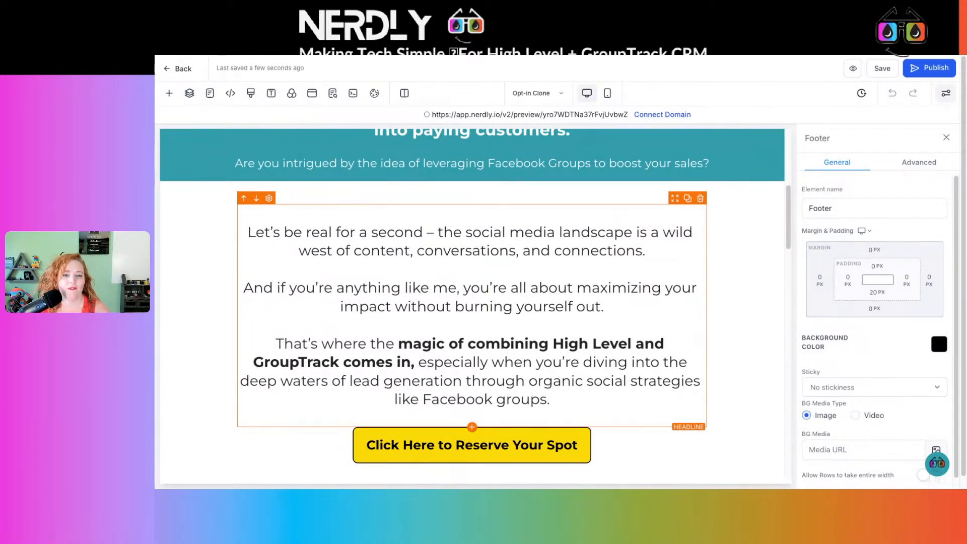
scroll(616, 221, down, 1)
scroll(616, 221, up, 1)
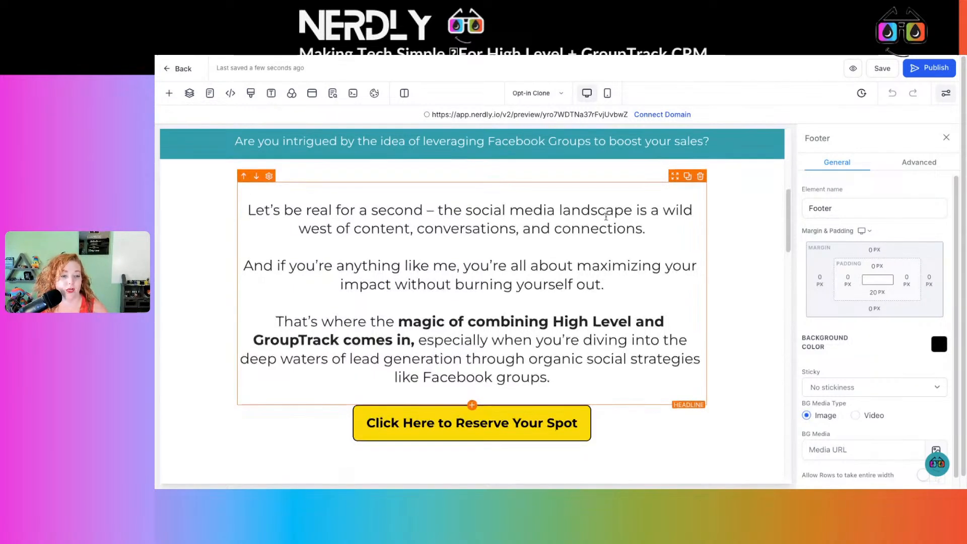
scroll(607, 218, down, 7)
scroll(607, 216, down, 8)
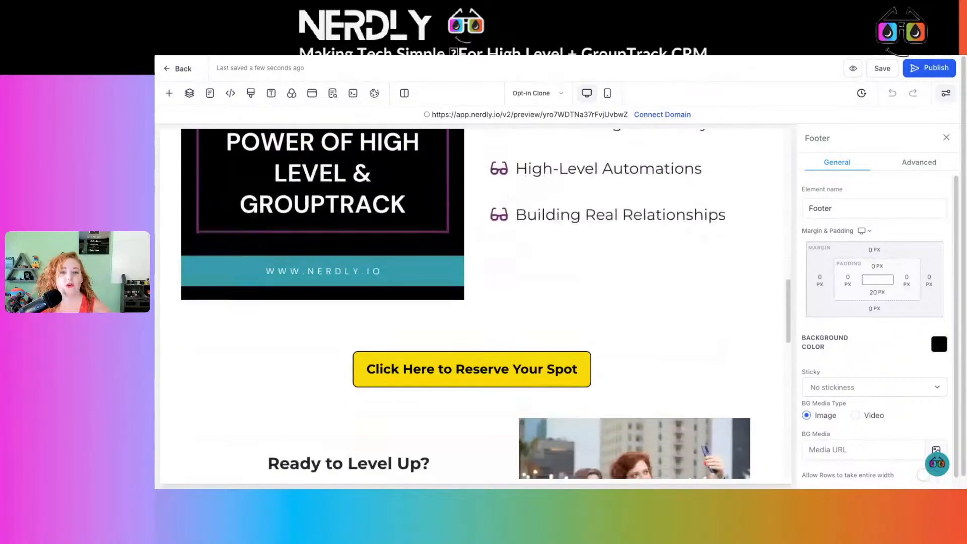
scroll(607, 217, down, 4)
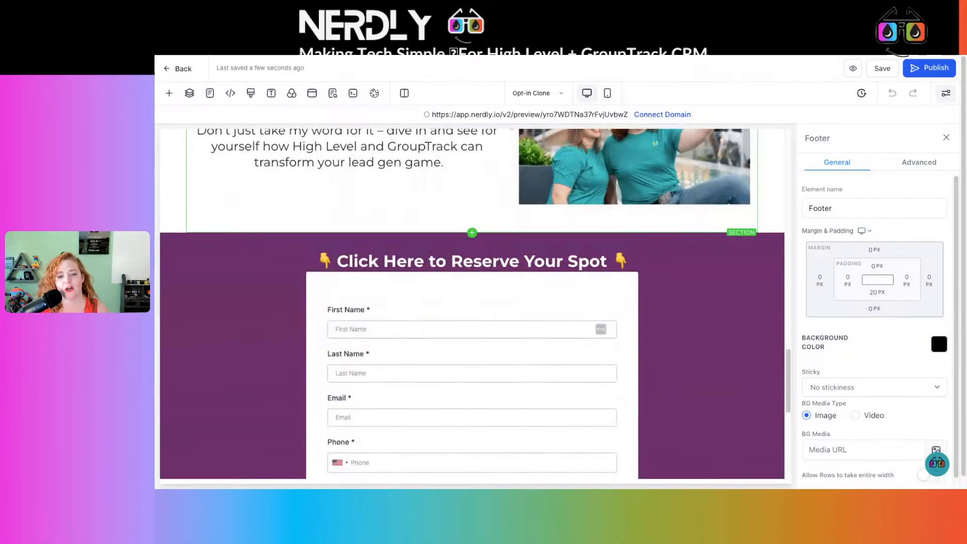
scroll(607, 216, down, 1)
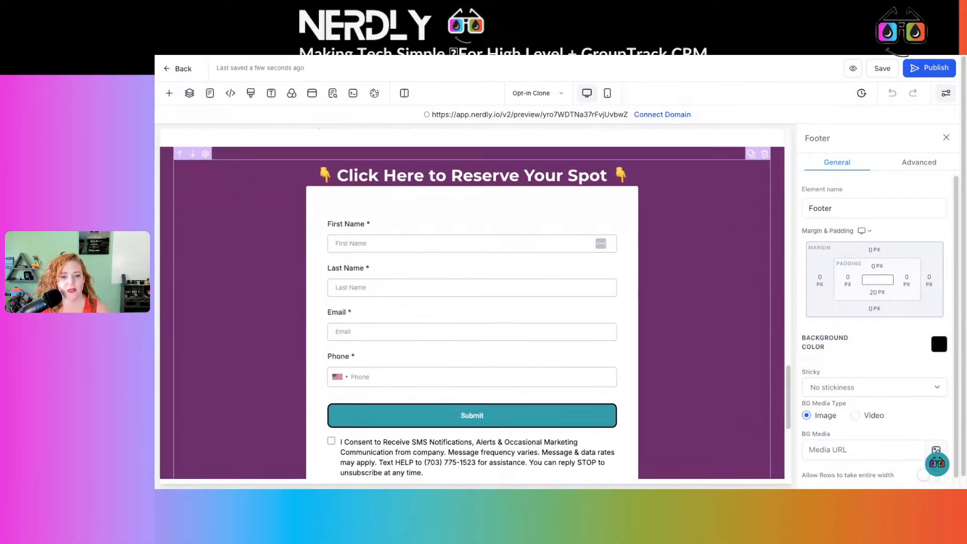
Switch back to the Thank You Clone page and examine its content down to the client reviews, team photos and footer.
click(545, 90)
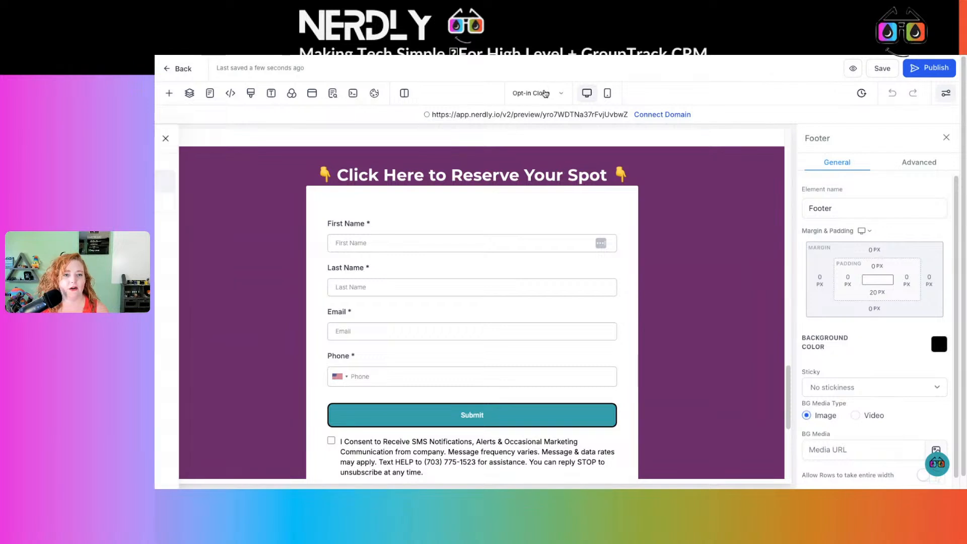
click(260, 203)
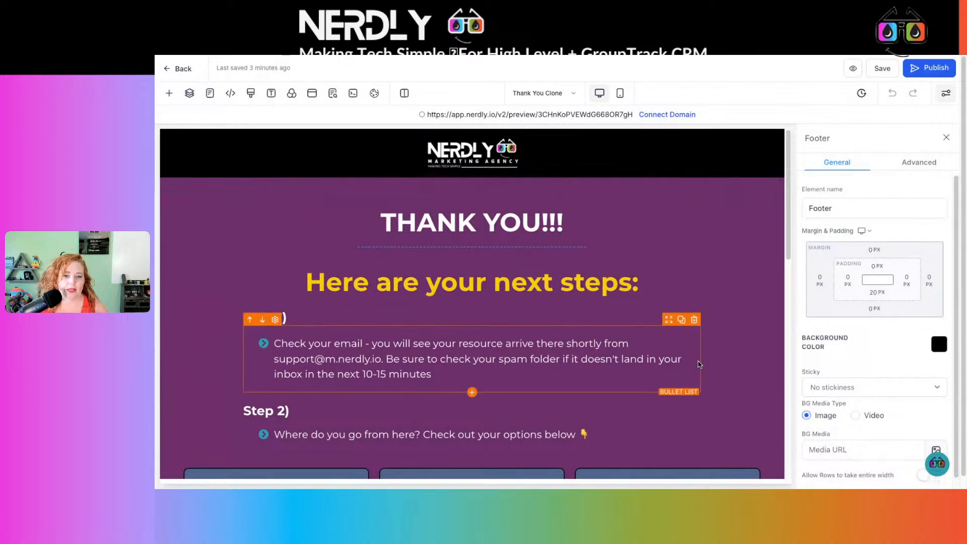
scroll(698, 365, down, 6)
scroll(698, 365, down, 5)
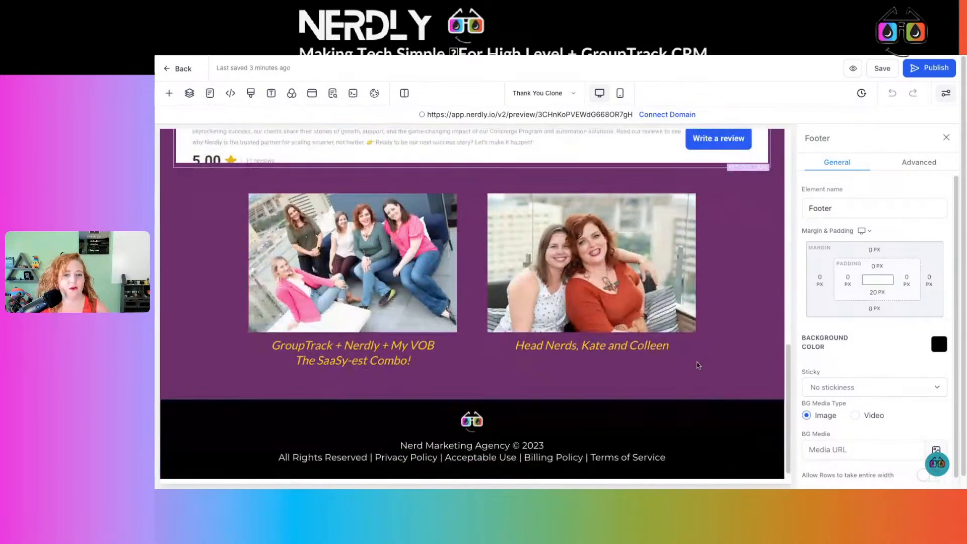
scroll(696, 364, up, 3)
scroll(511, 281, down, 2)
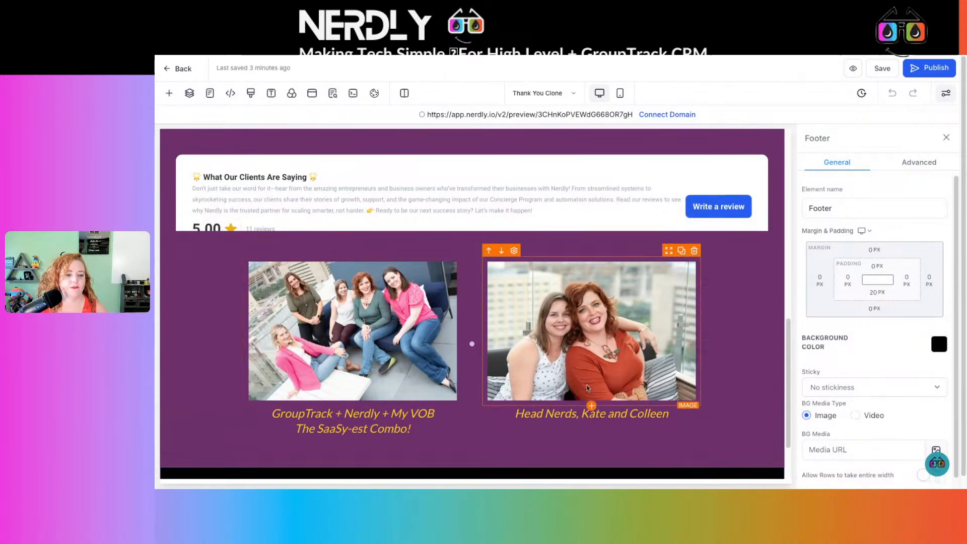
scroll(709, 371, down, 2)
scroll(708, 370, up, 12)
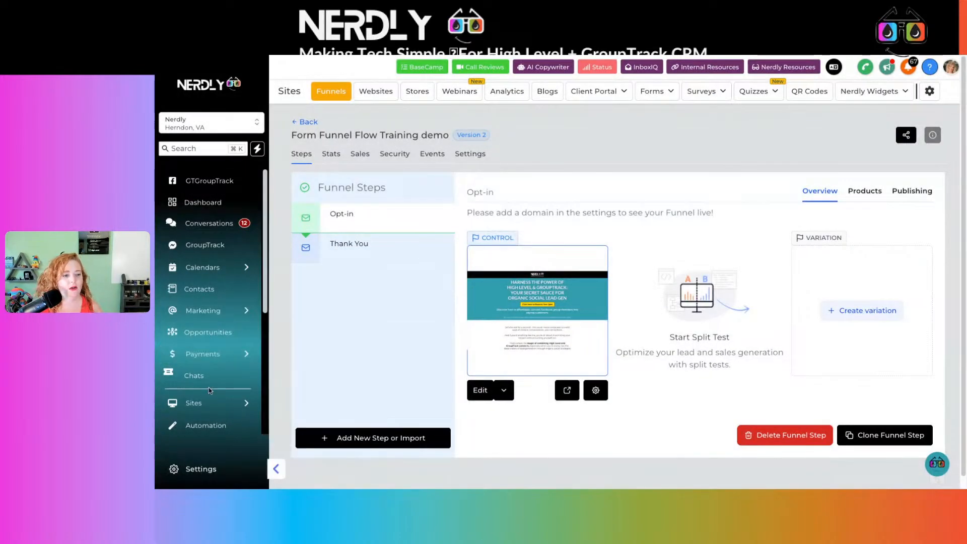
Go to the automation workflows and create a new workflow from scratch.
click(221, 427)
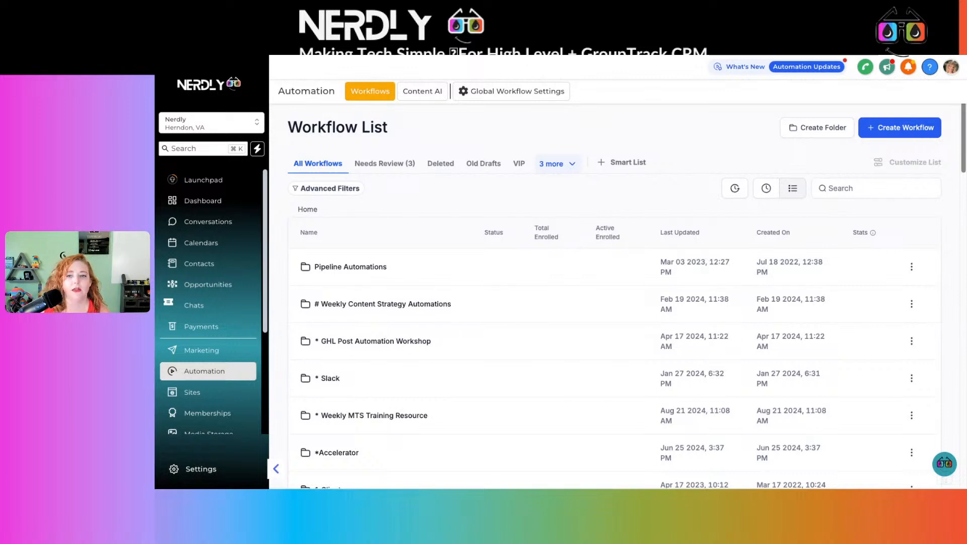
click(895, 133)
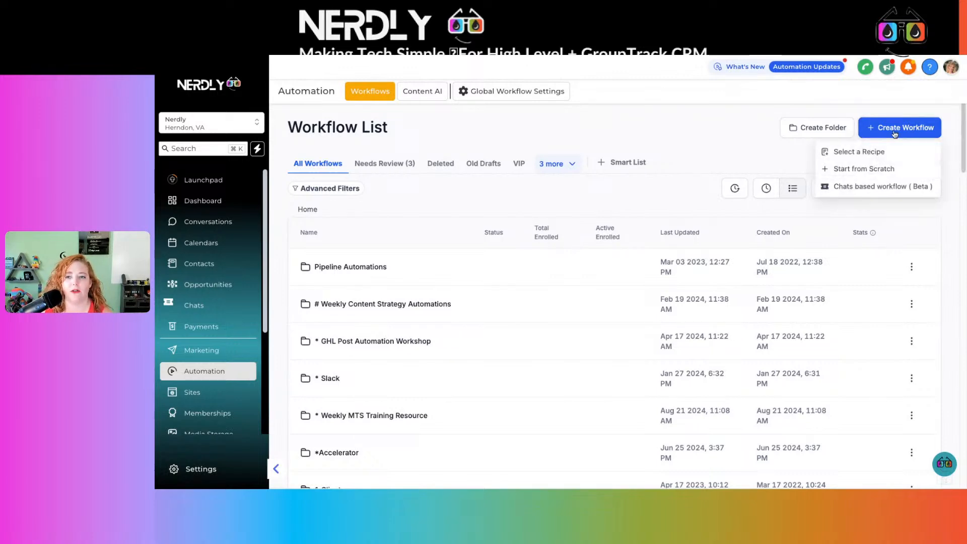
click(863, 171)
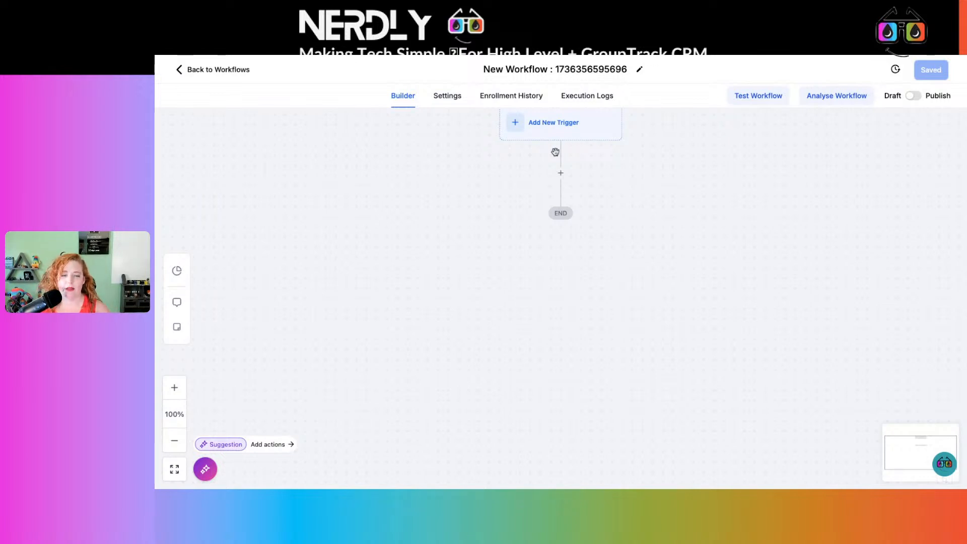
Find the Form Submitted trigger and add it as the workflow's starting trigger.
click(552, 133)
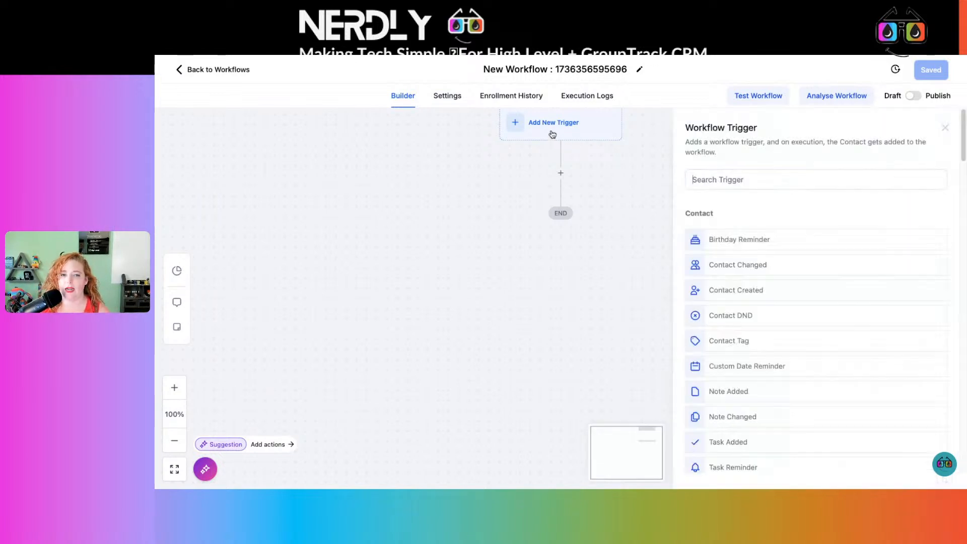
text(form)
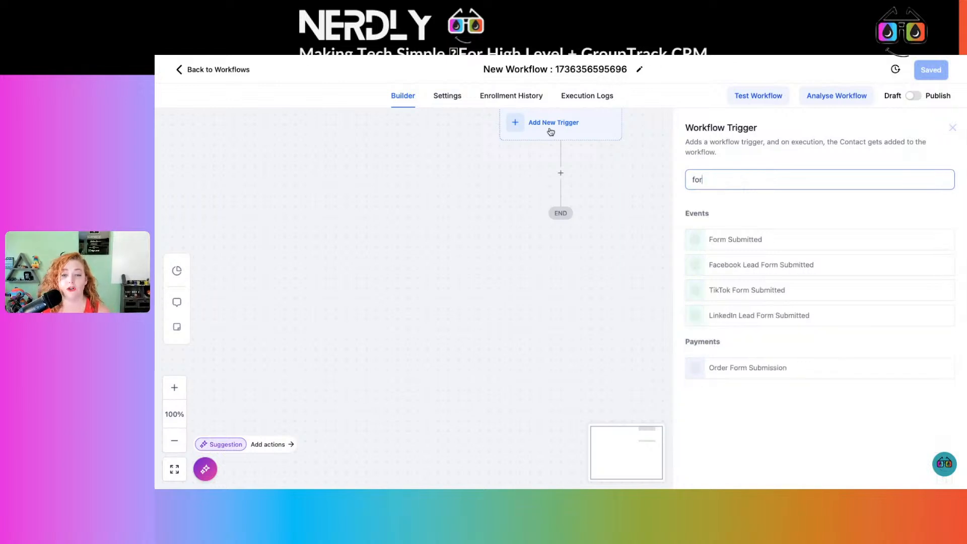
click(766, 244)
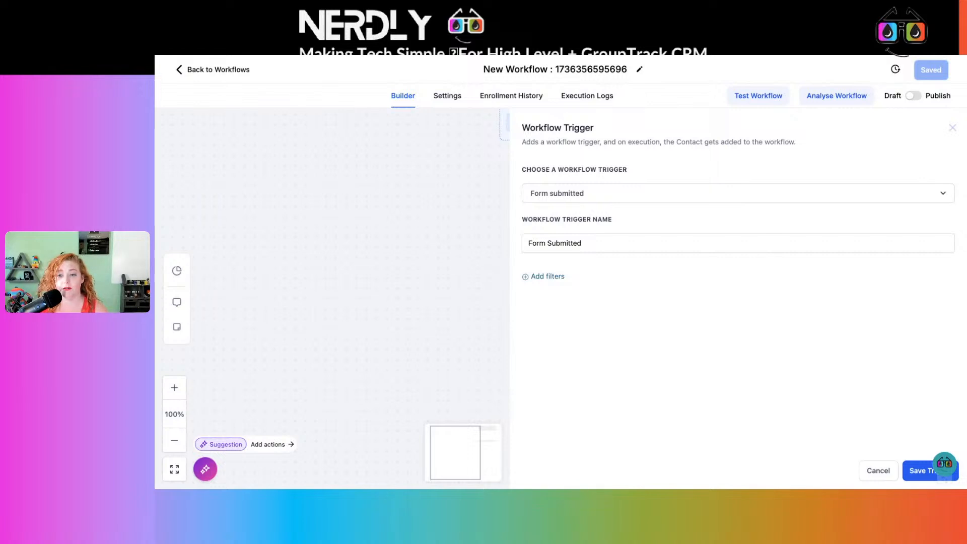
Filter the trigger with the condition Form is Form Funnel Flow Training.
click(558, 276)
click(558, 289)
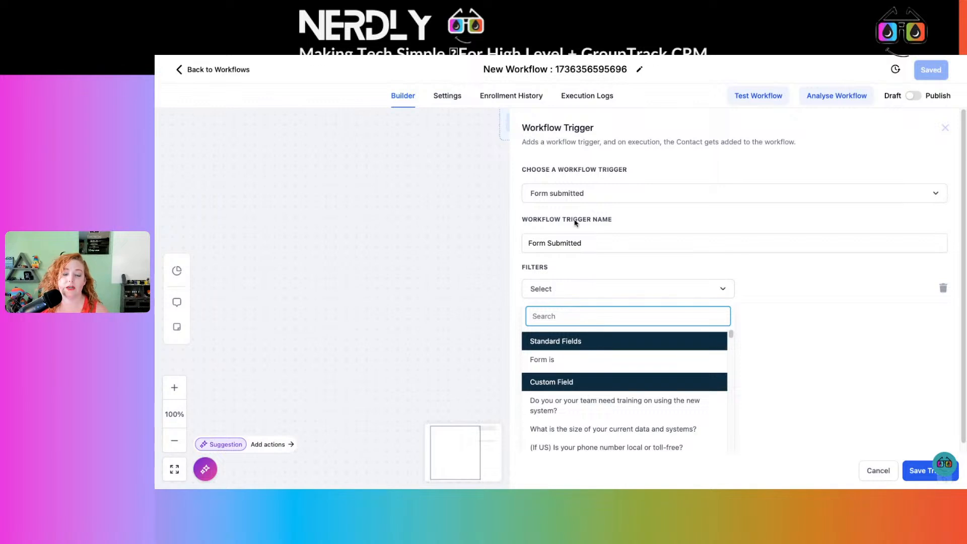
click(555, 360)
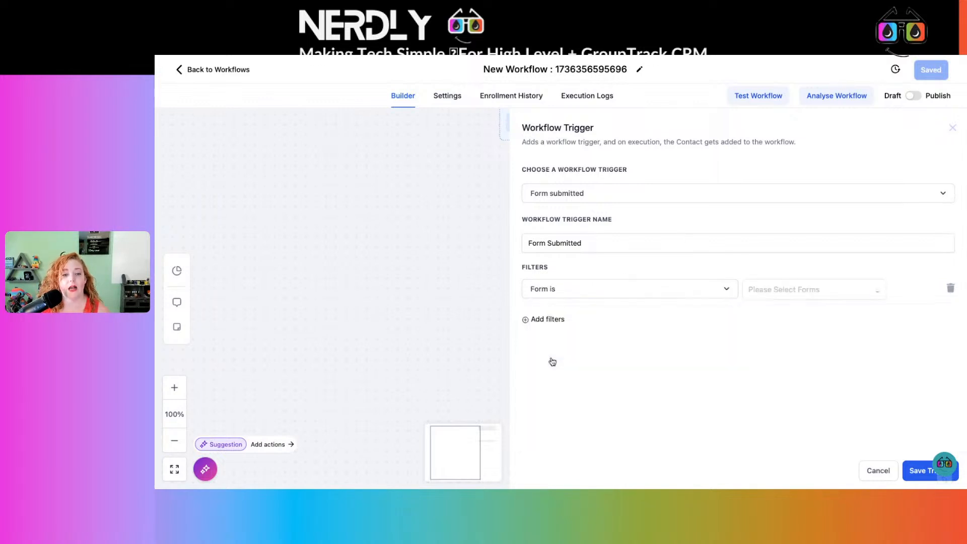
click(771, 291)
click(779, 312)
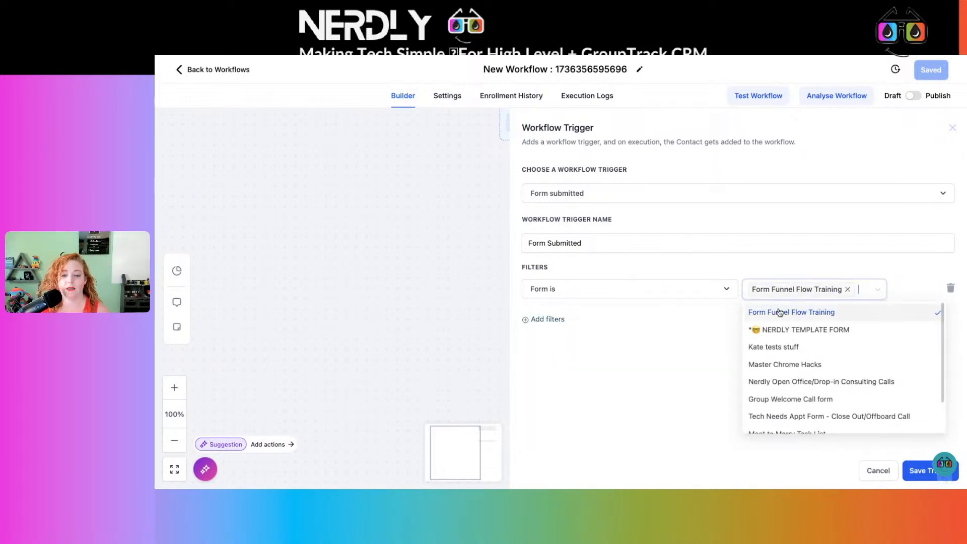
click(599, 268)
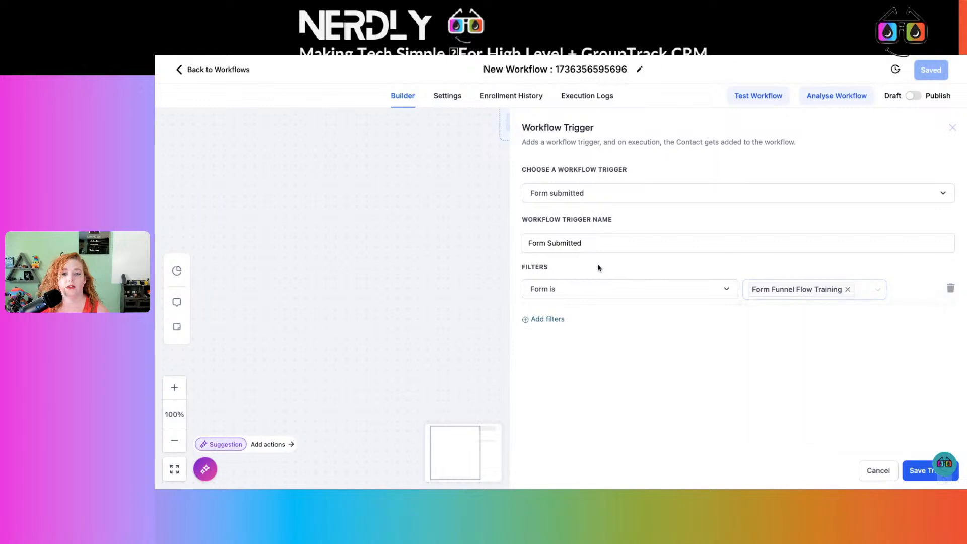
Name the trigger "Form Funnel Flow Form Submitted" and save it.
click(527, 244)
text(Fo)
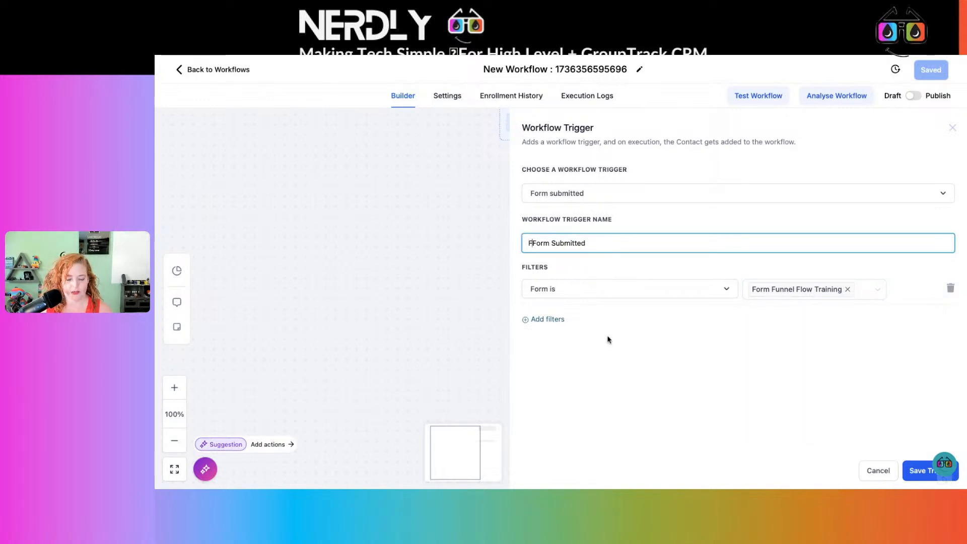
text(rm Funnel )
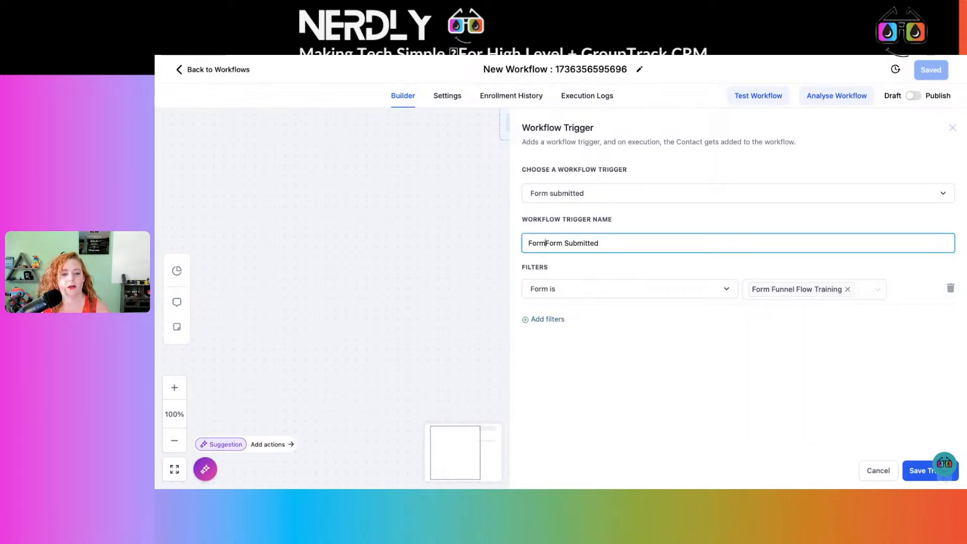
text(Flow)
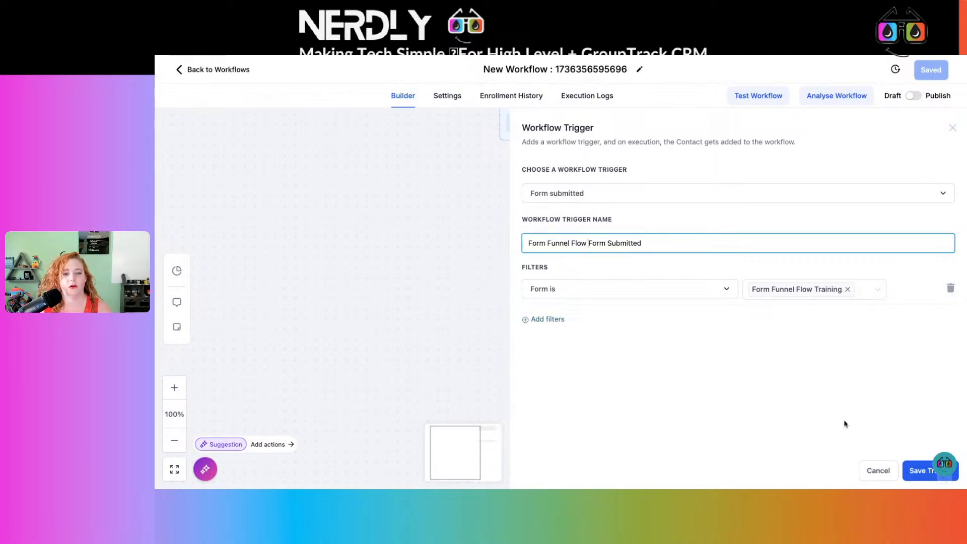
click(905, 472)
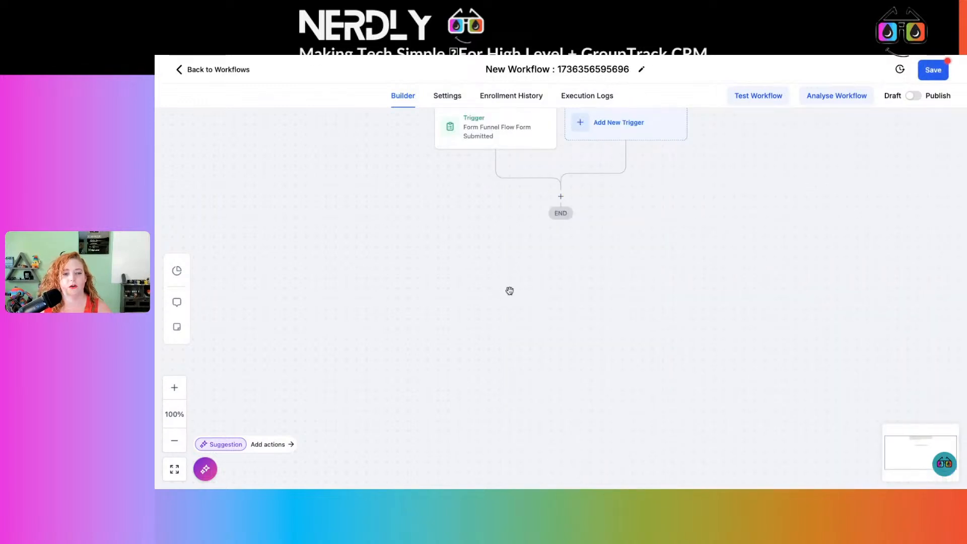
Rename the workflow "Form Funnel Flow Training Demo".
click(562, 69)
double_click(562, 69)
key(ctrl+a)
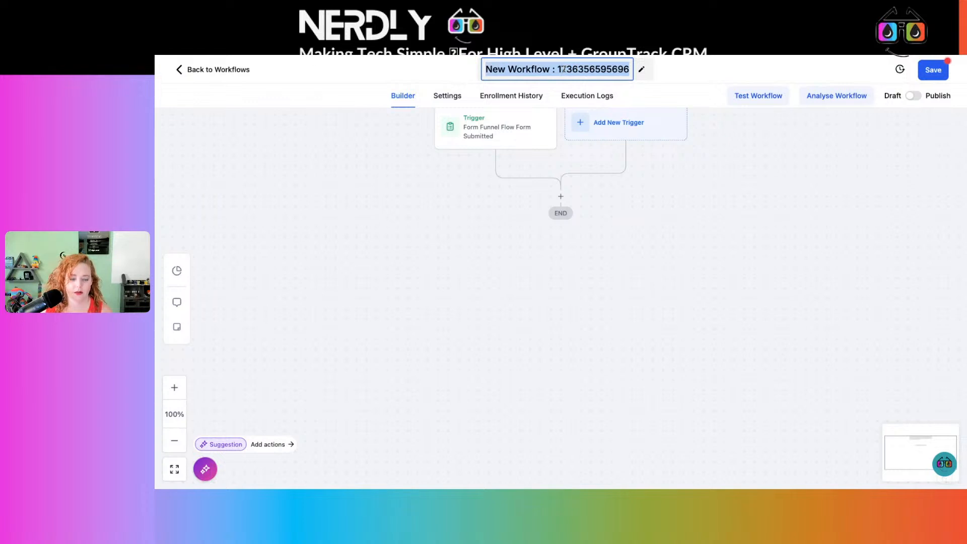
text(Form Funnel)
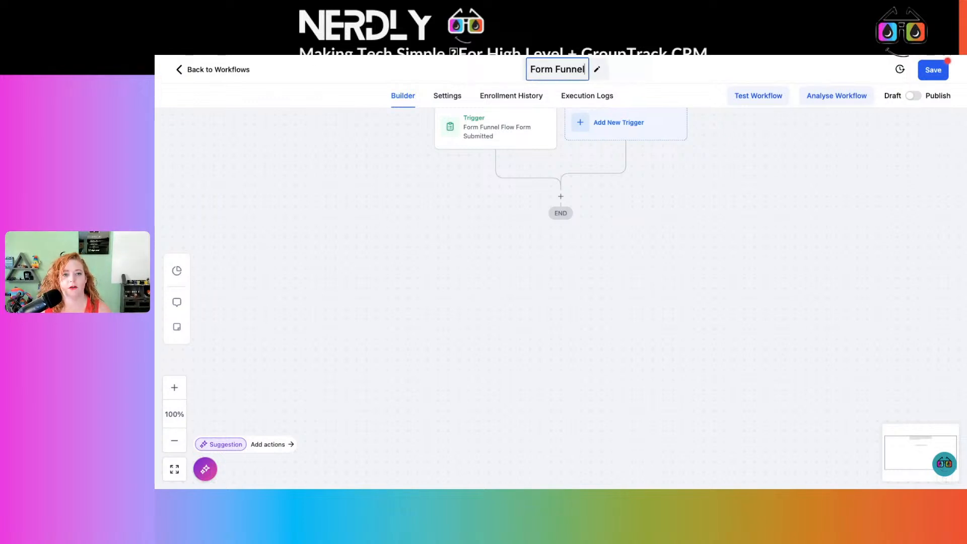
text( Flow Training Demo)
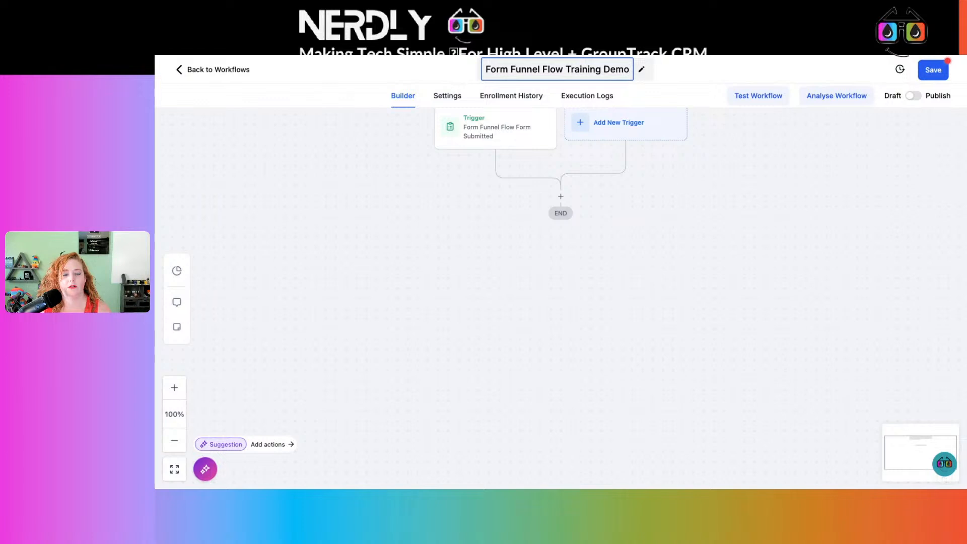
click(683, 270)
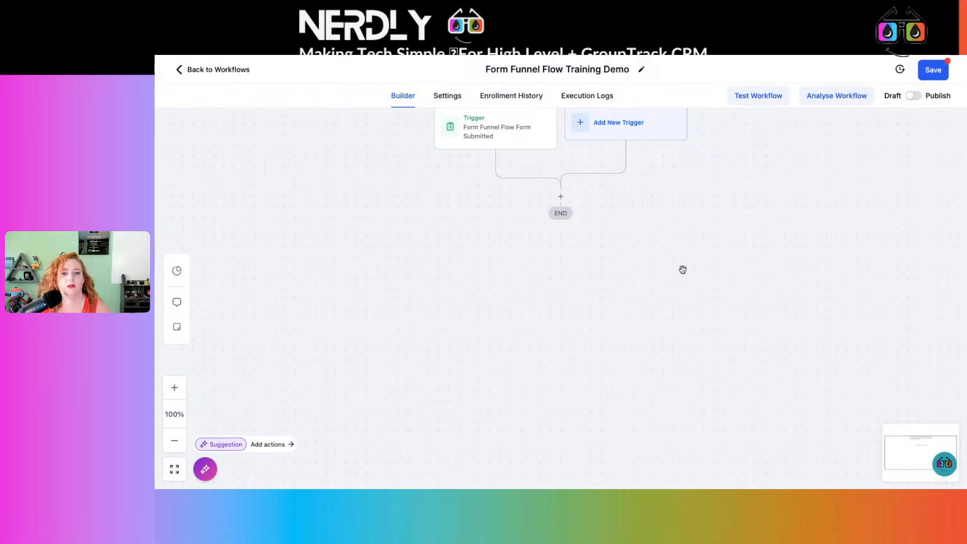
Append "Build Workflow" to the end of the workflow name and save the workflow.
click(626, 68)
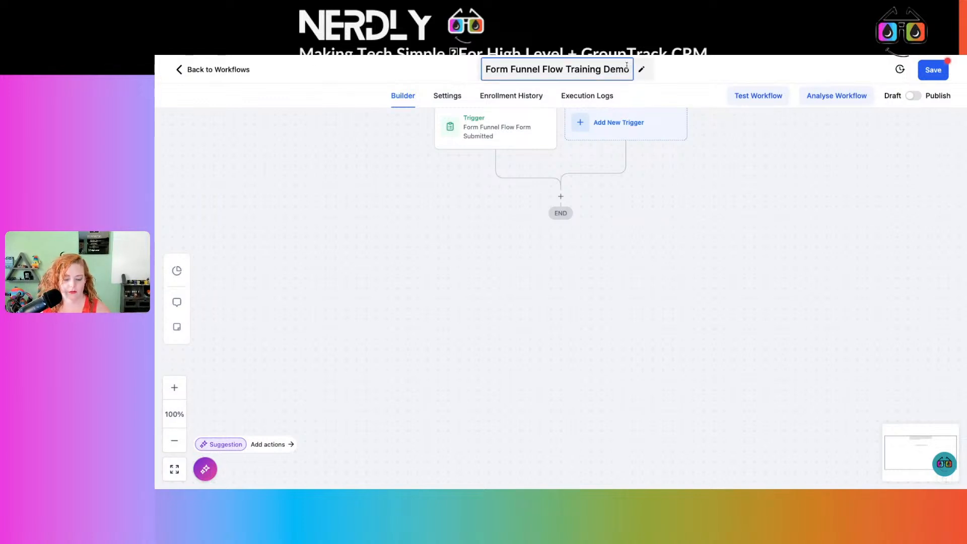
text(Build Workfl;o)
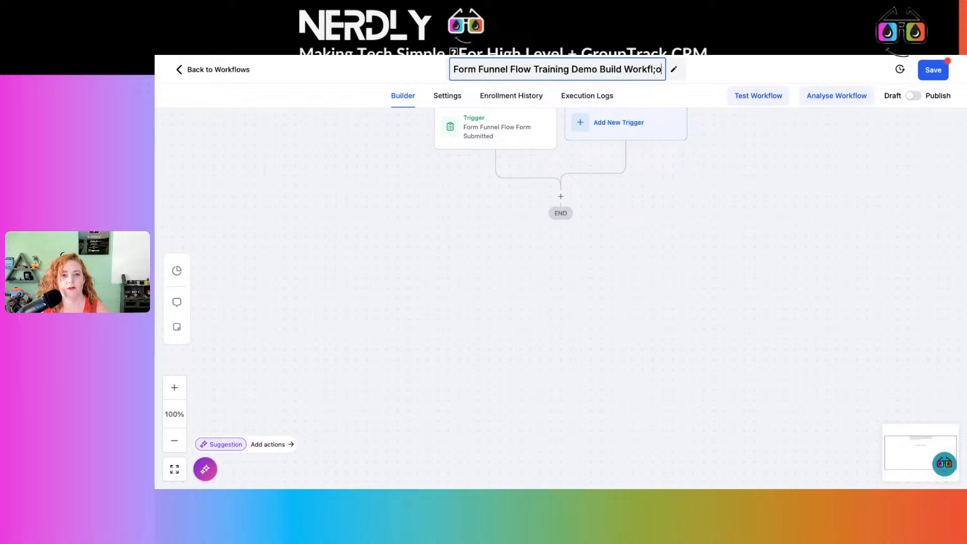
key(BackSpace)
key(BackSpace)
text(ow)
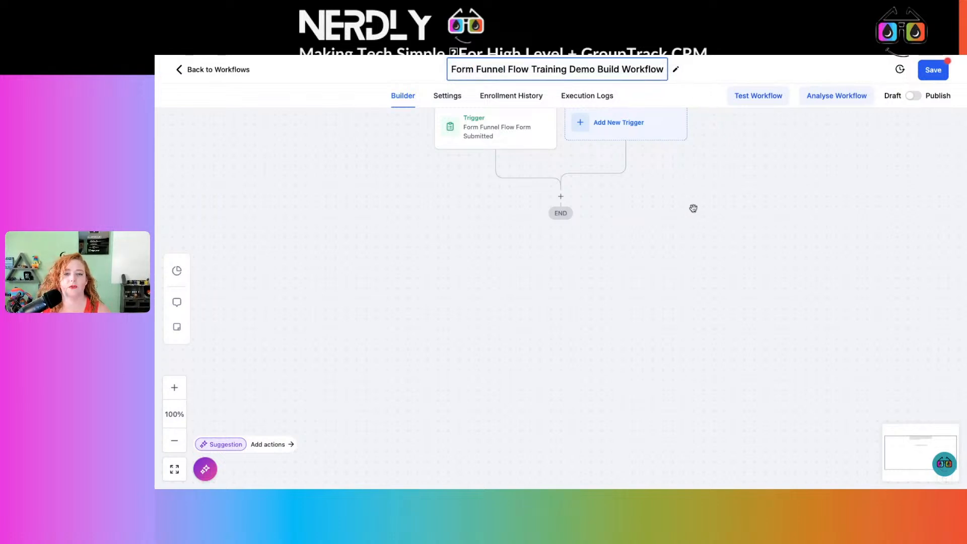
click(693, 208)
click(940, 75)
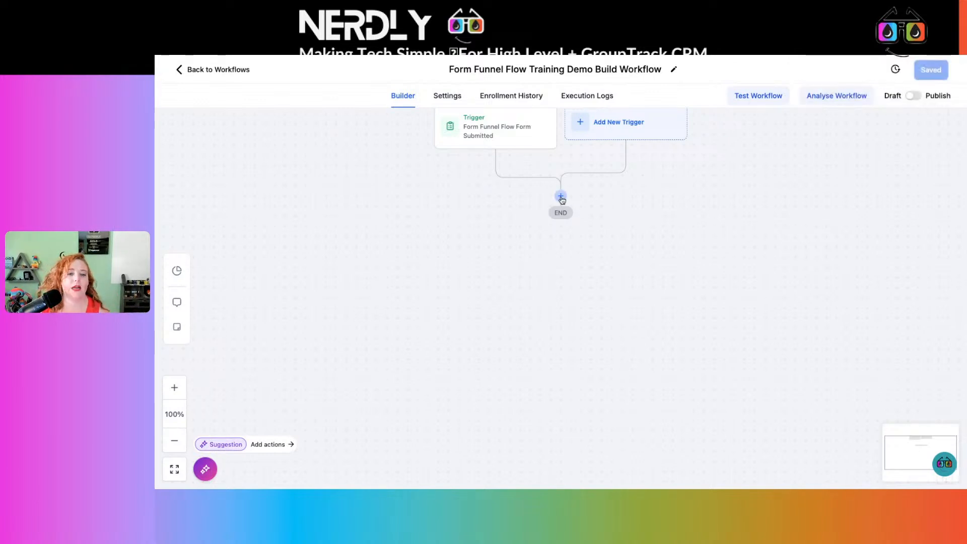
Add an Add To Notes action below the trigger with the note text "Form Funnel Flow Form Submitted".
click(561, 197)
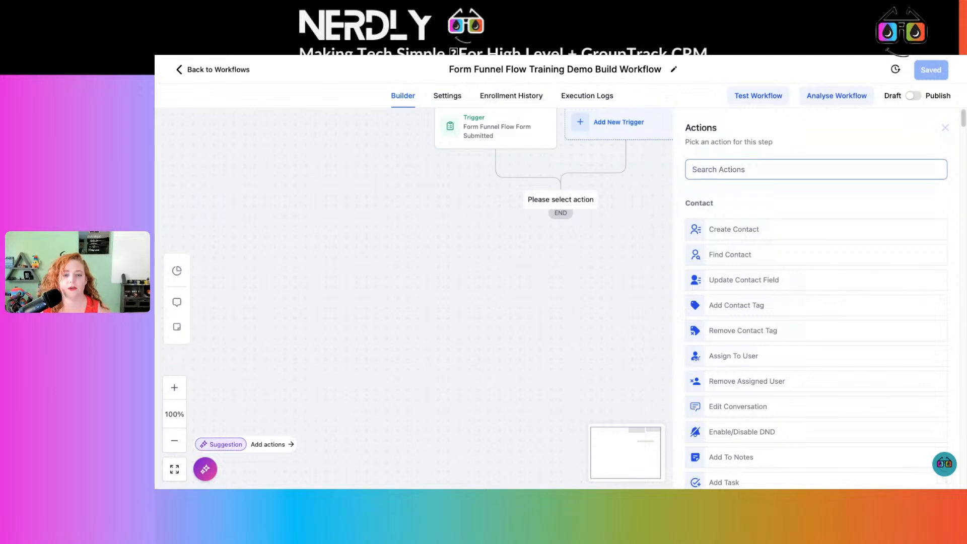
text(note)
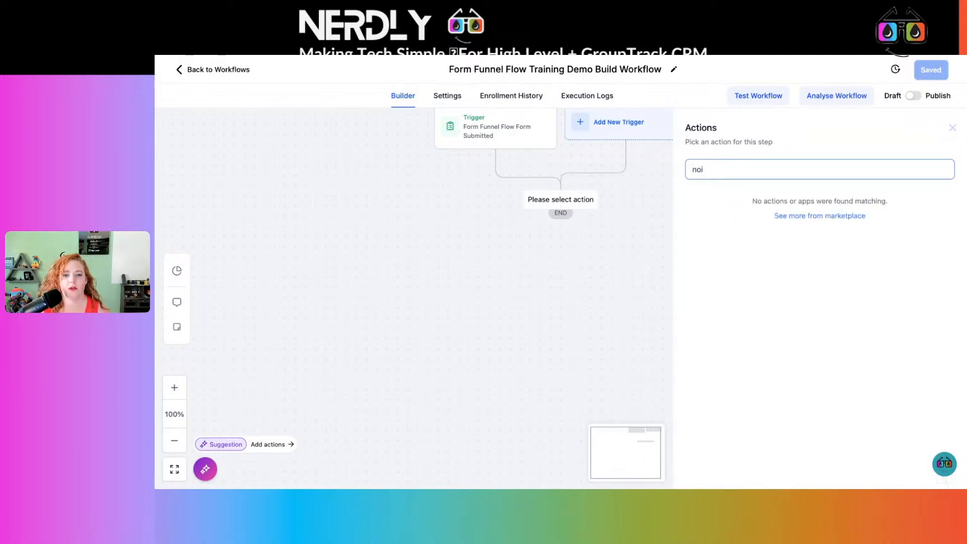
click(734, 221)
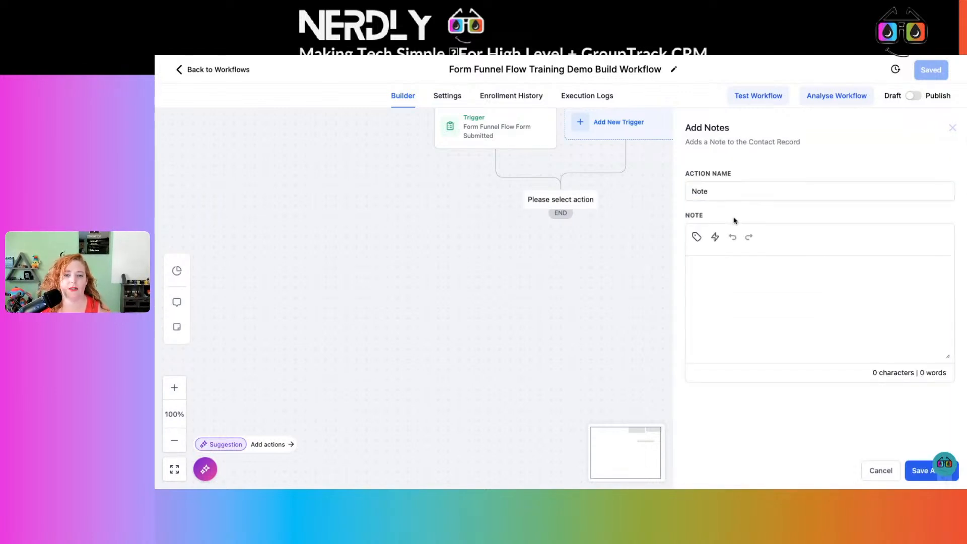
click(703, 261)
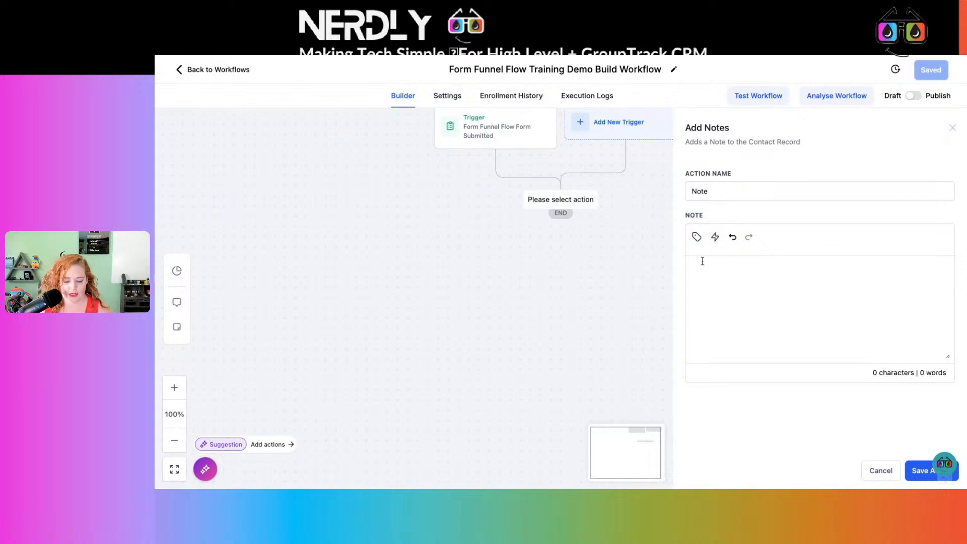
text(Form Funnel Flow )
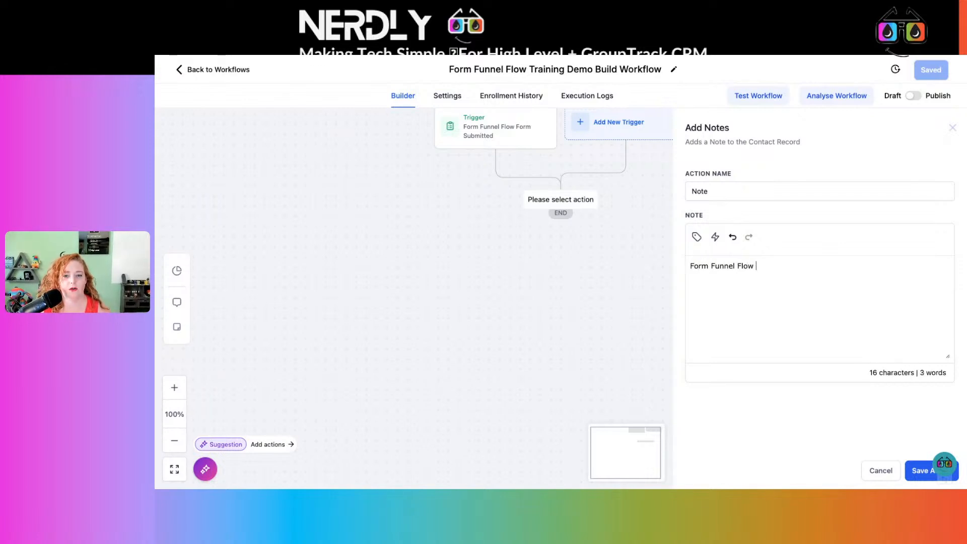
text(Form Submitted)
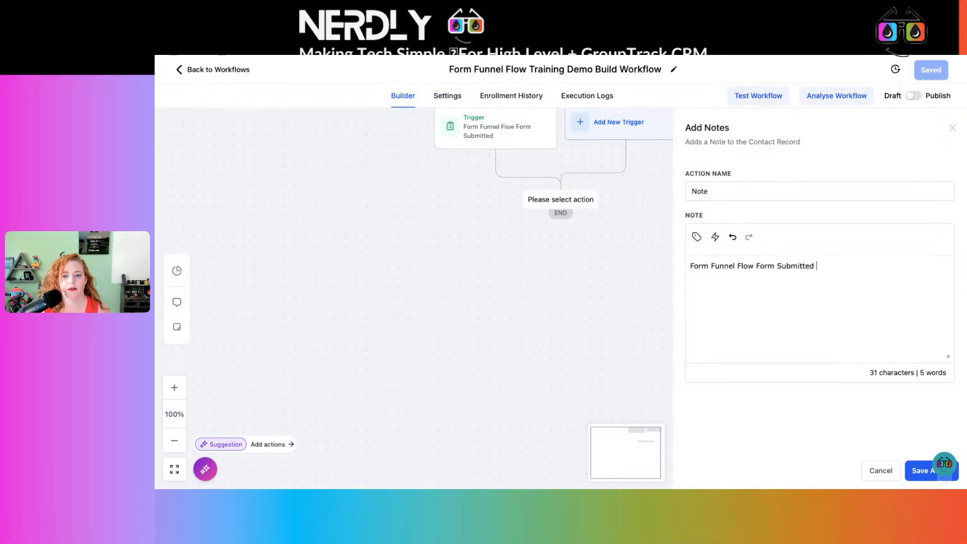
Insert the Right now custom value Date (month/day/year) at the end of the note text.
click(697, 237)
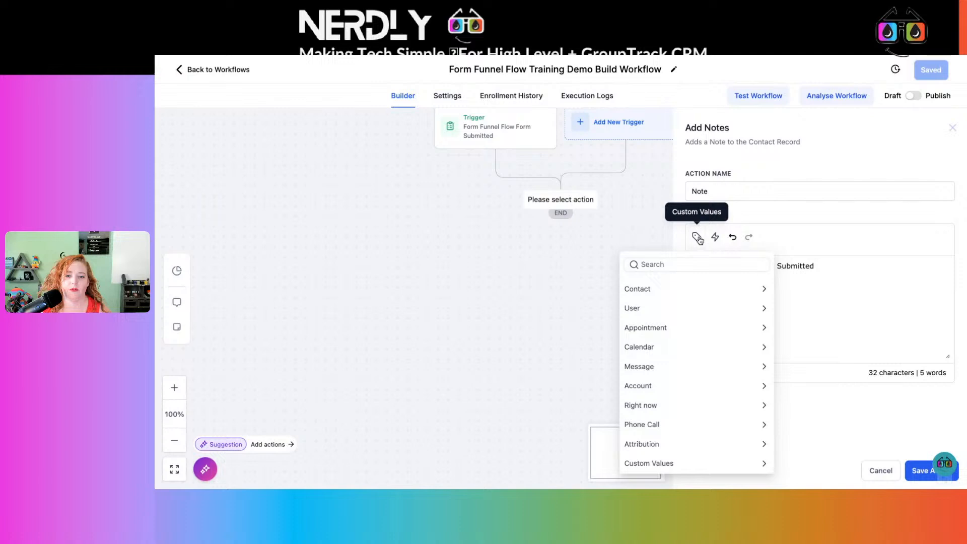
click(666, 409)
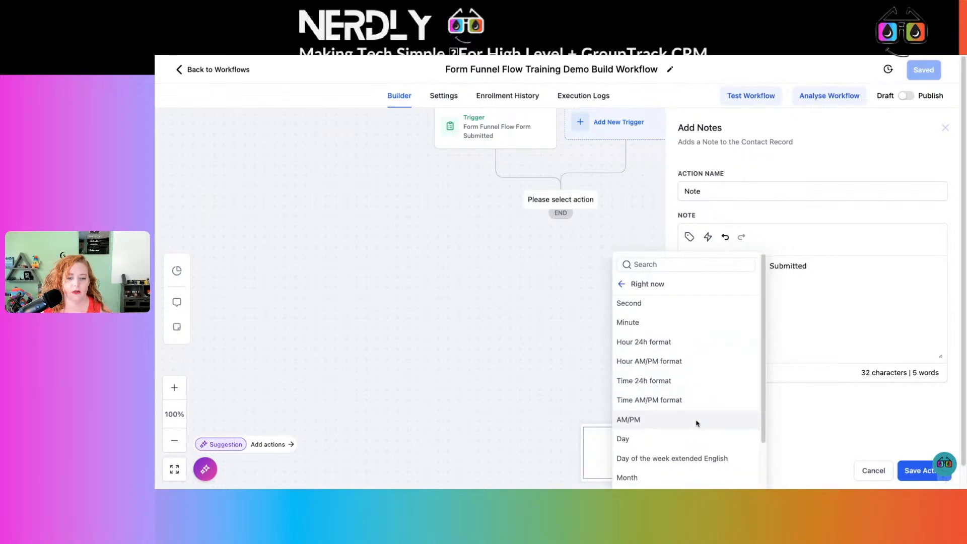
scroll(691, 386, down, 1)
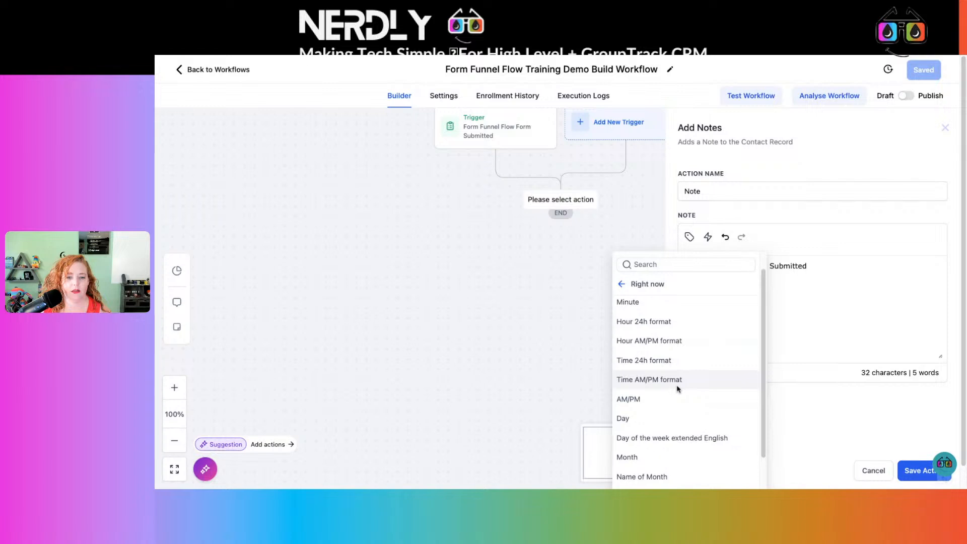
scroll(677, 389, down, 2)
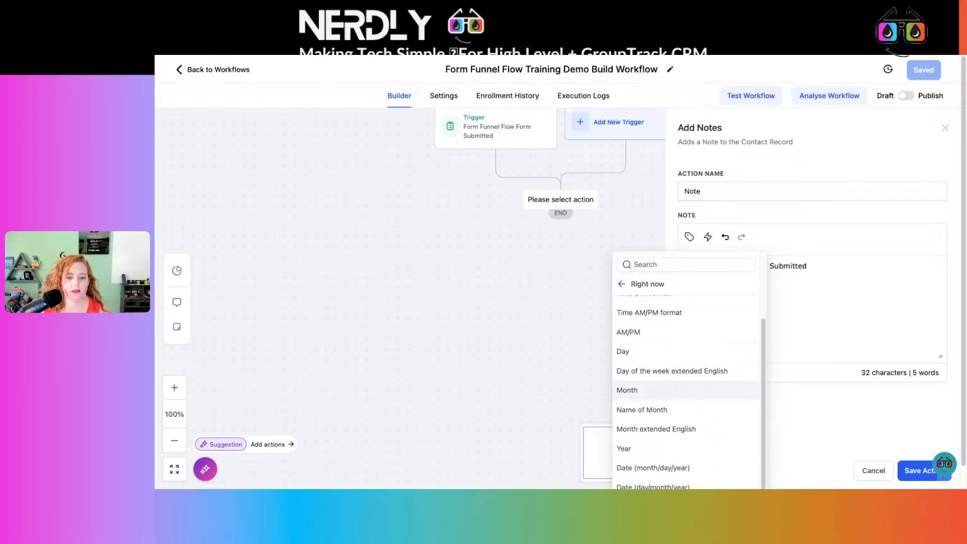
click(676, 467)
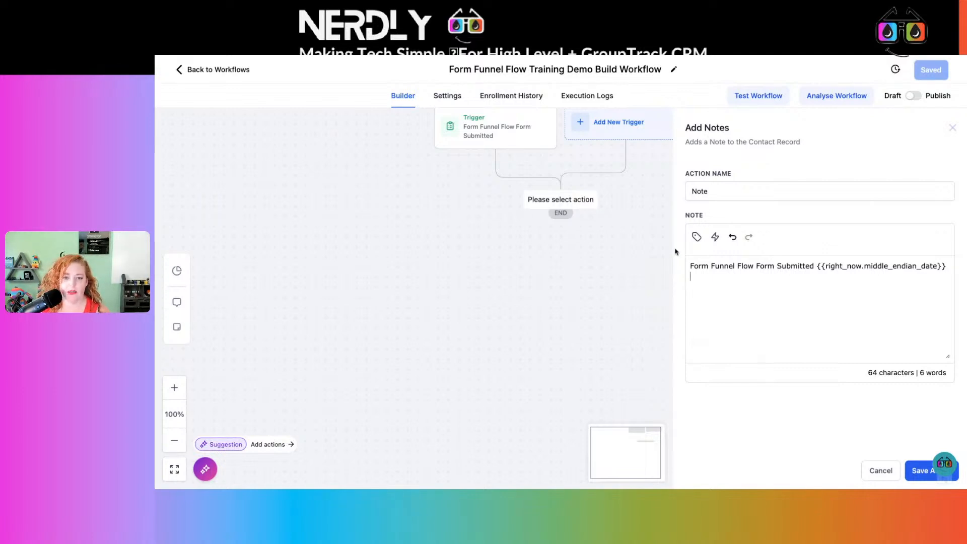
Browse the Contact custom values and custom fields available for the note text.
click(697, 236)
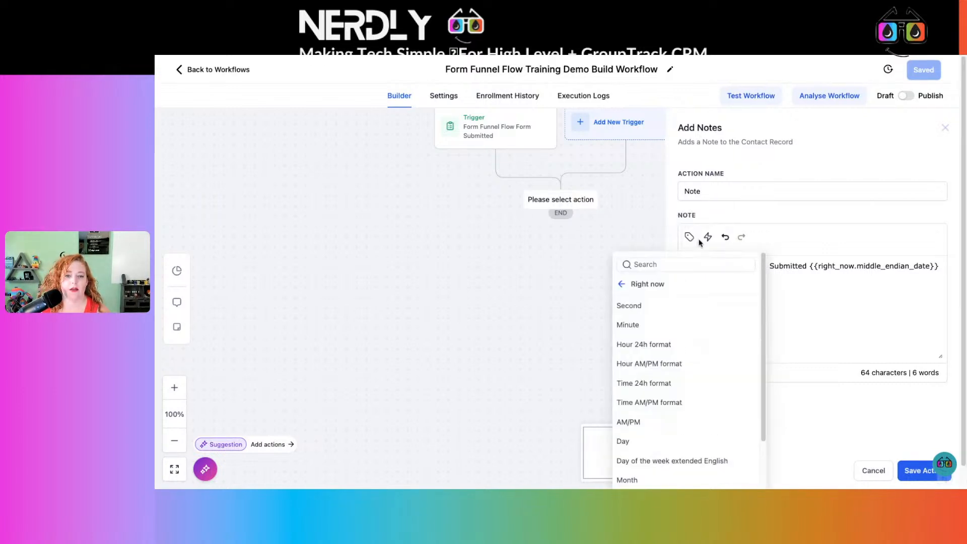
click(622, 286)
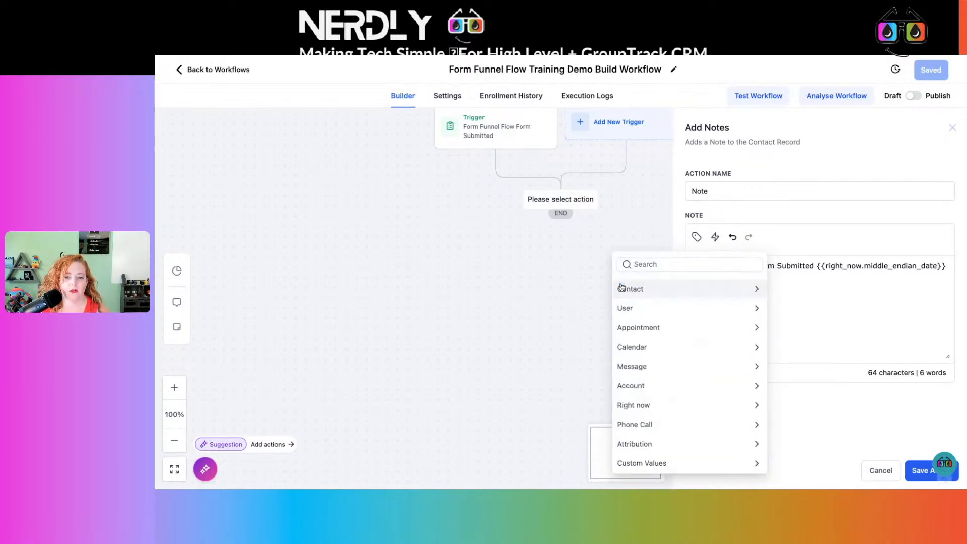
click(671, 289)
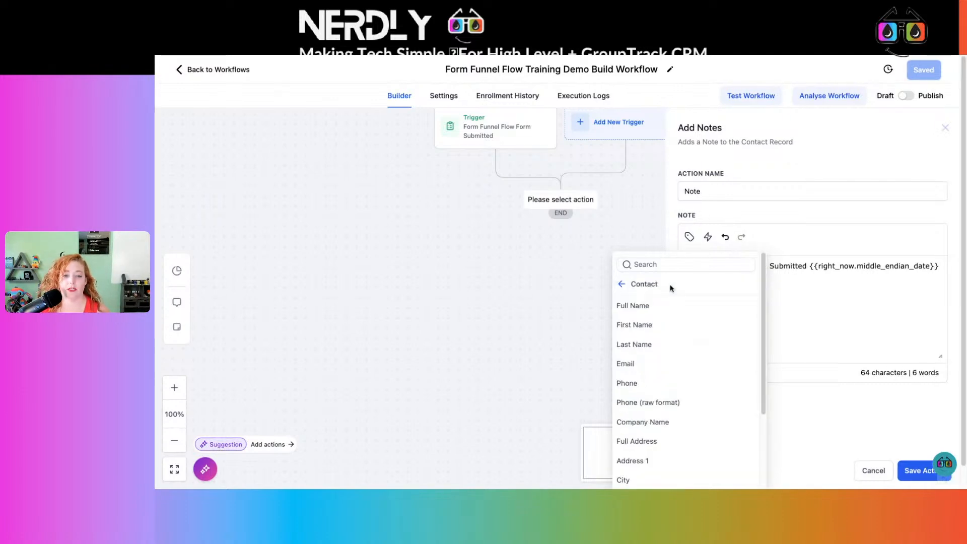
scroll(693, 356, down, 3)
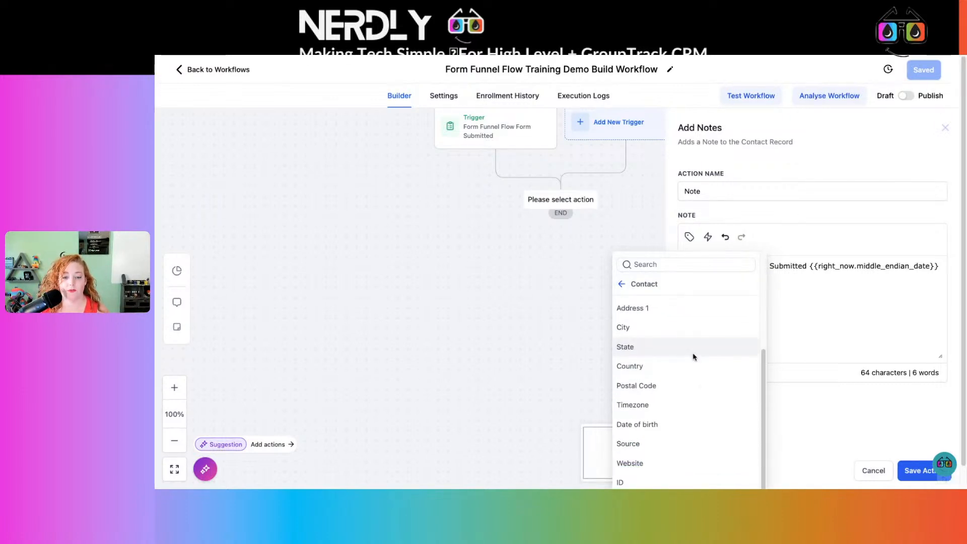
scroll(680, 391, down, 1)
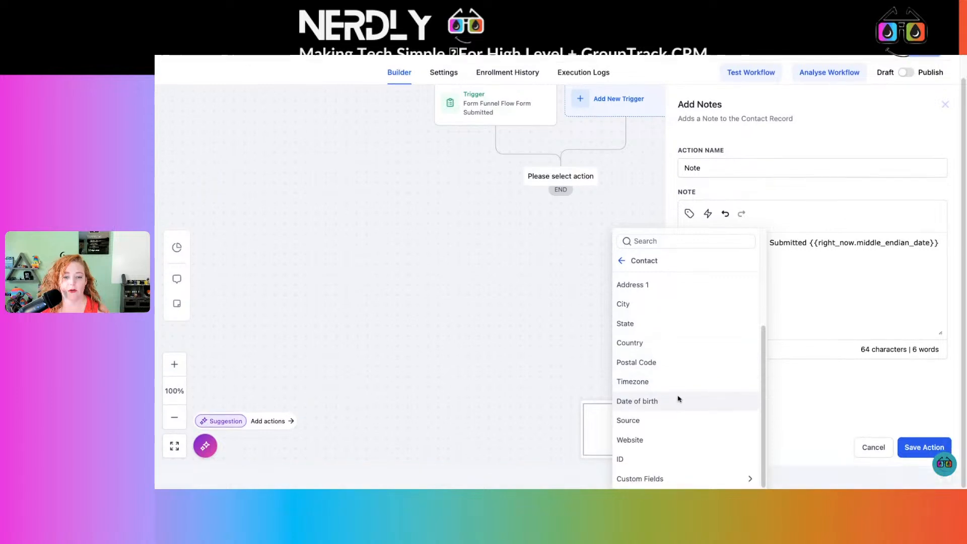
click(690, 479)
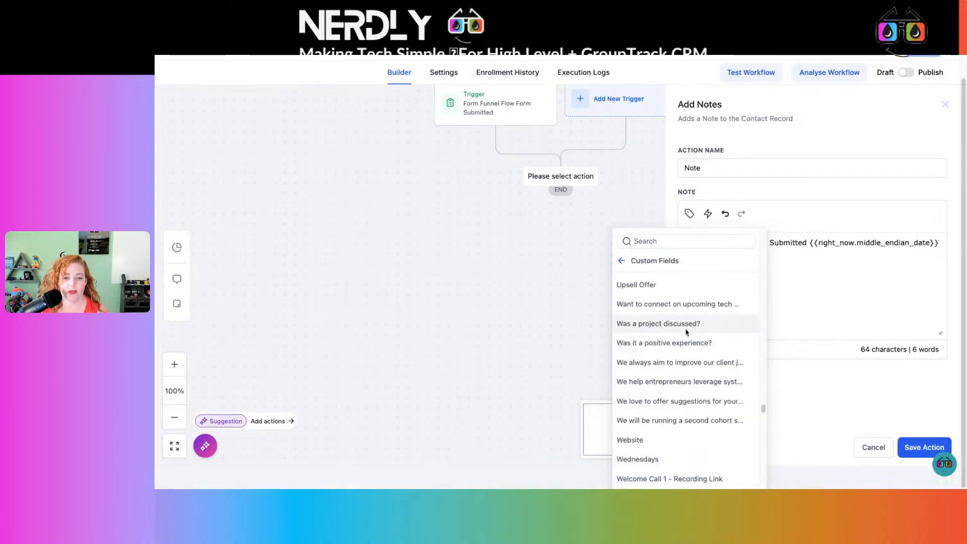
scroll(678, 416, down, 3)
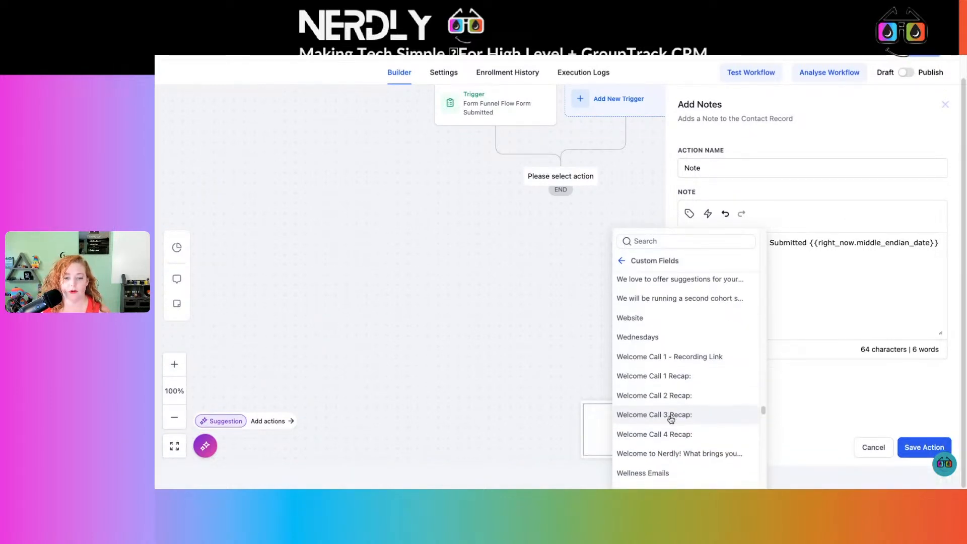
scroll(672, 420, down, 4)
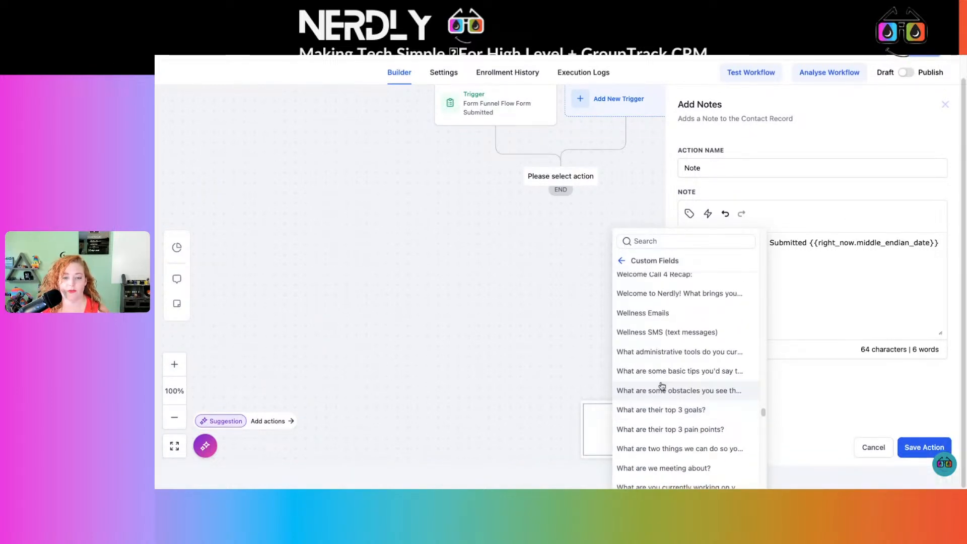
click(840, 295)
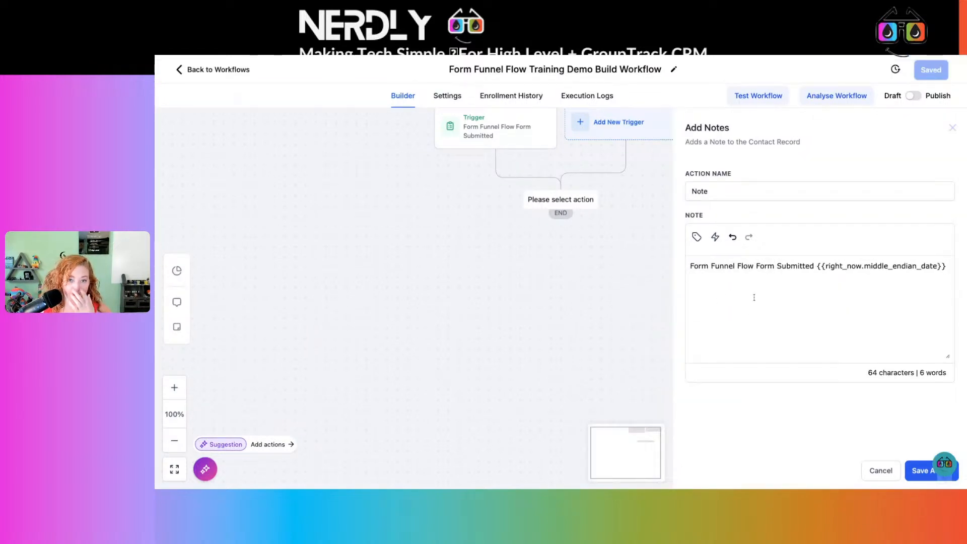
Name the note action "Note FFF Submitted" and save it.
click(759, 190)
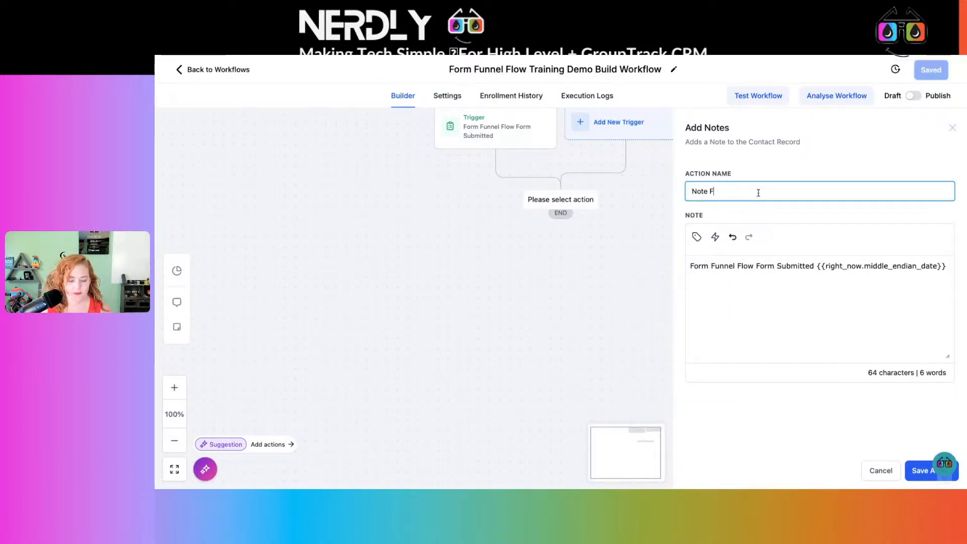
click(920, 470)
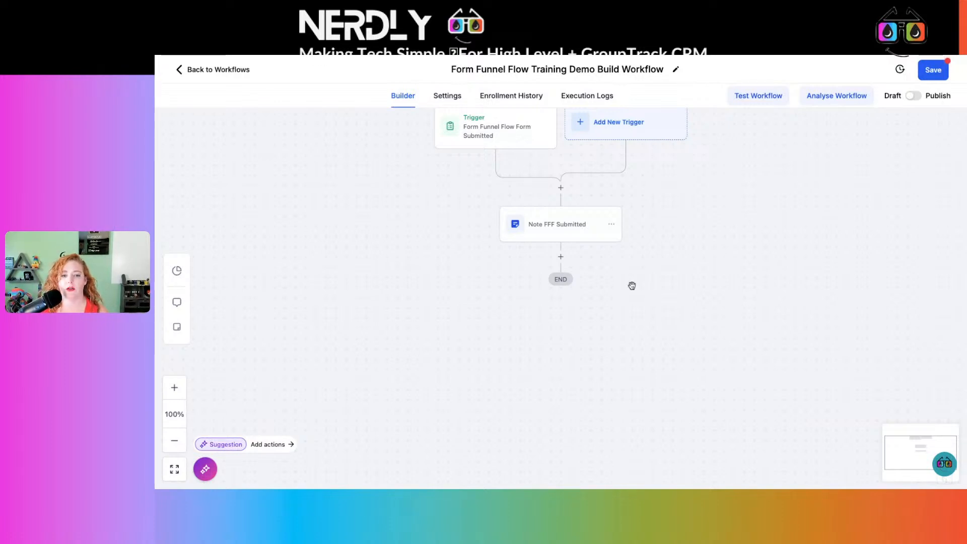
Add an Add Contact Tag action below the note action with the tag 10.23-challenge-day8.
click(558, 257)
text(tag)
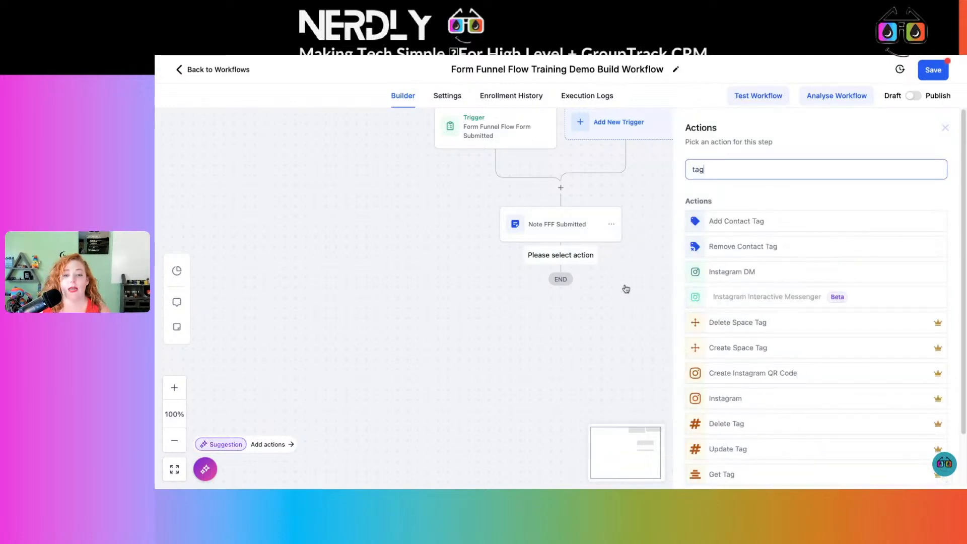
click(740, 220)
click(728, 241)
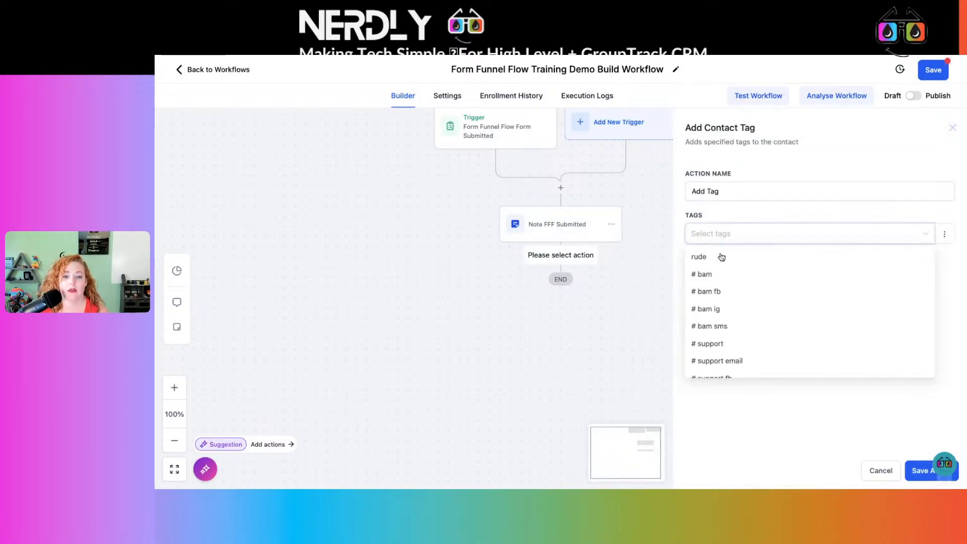
scroll(748, 340, down, 5)
click(751, 335)
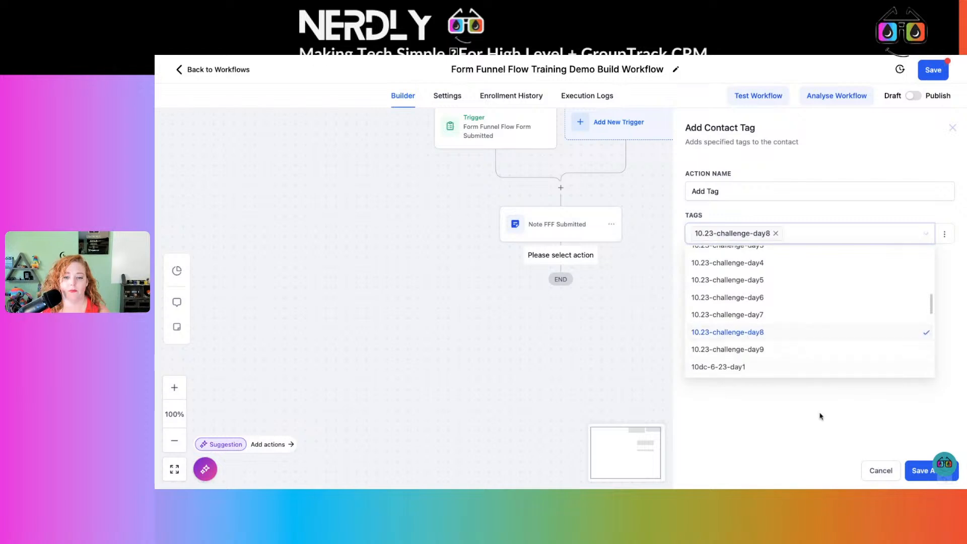
click(822, 417)
Name the tag action "Add Tag Opt IN Form Funnel Flow" and save it.
click(767, 193)
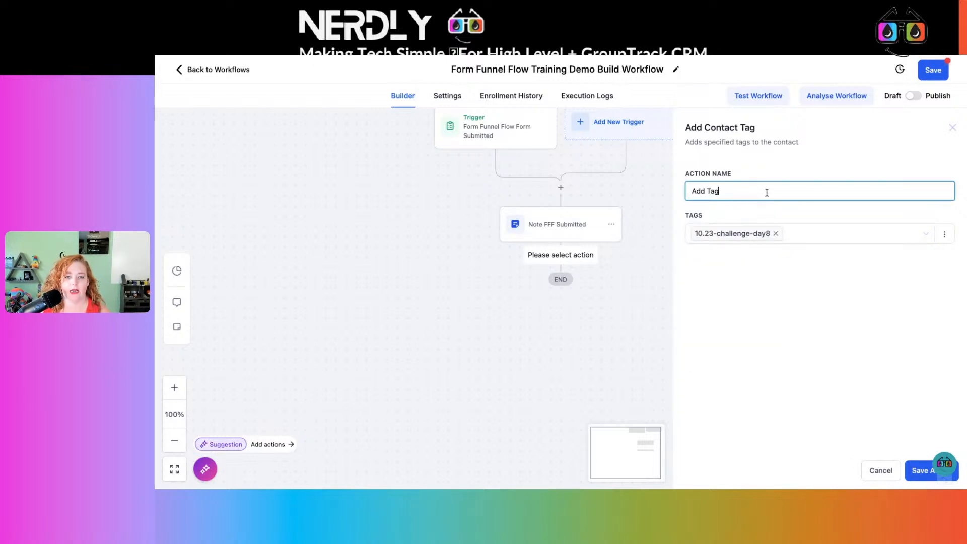
text(FF)
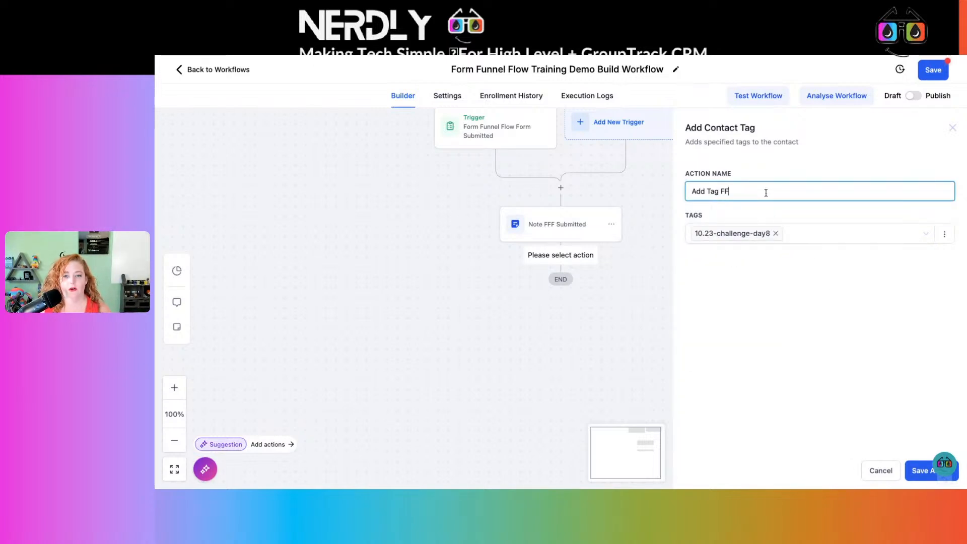
key(BackSpace)
key(BackSpace)
text(Opt IN Form Funnel Flow)
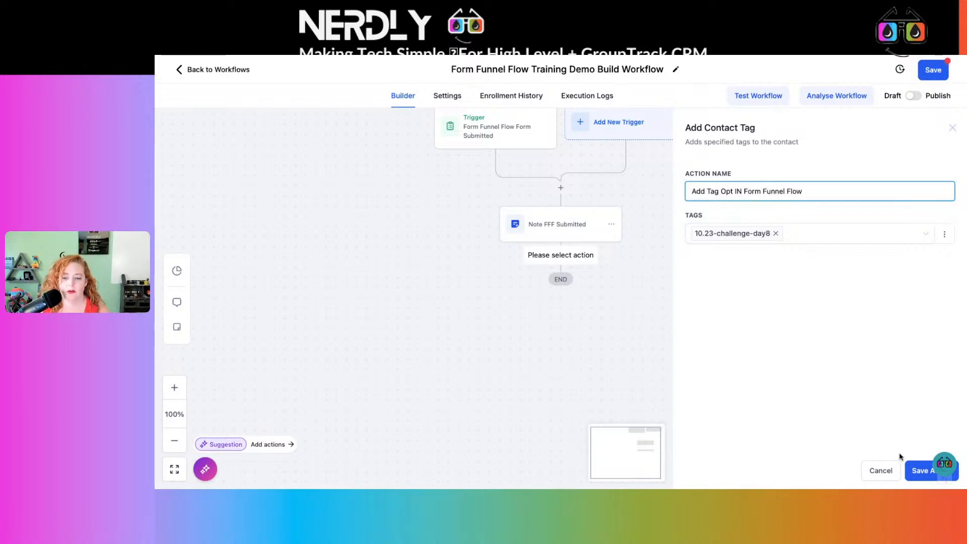
click(920, 471)
Add a Send Email action below the tag action with the Account Name custom value as its From Name.
click(558, 325)
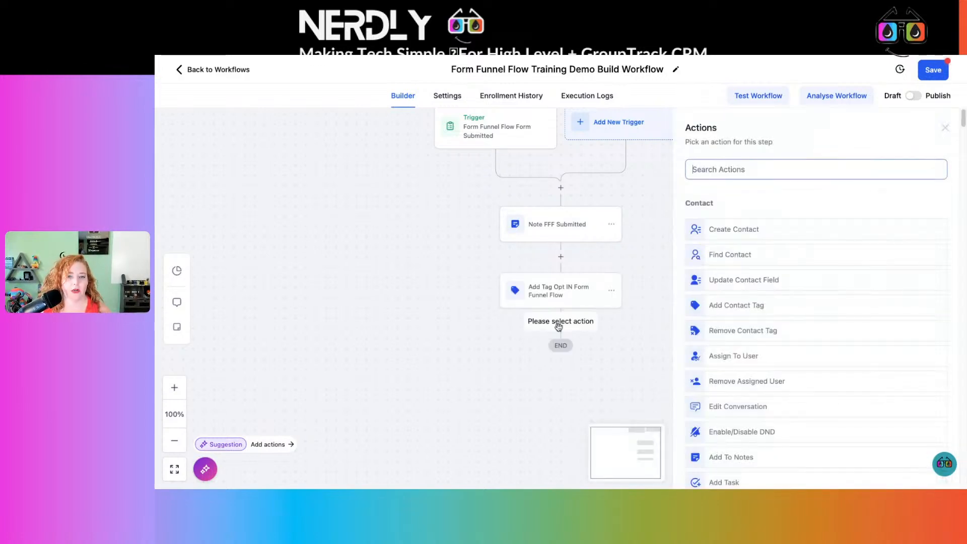
text(emai)
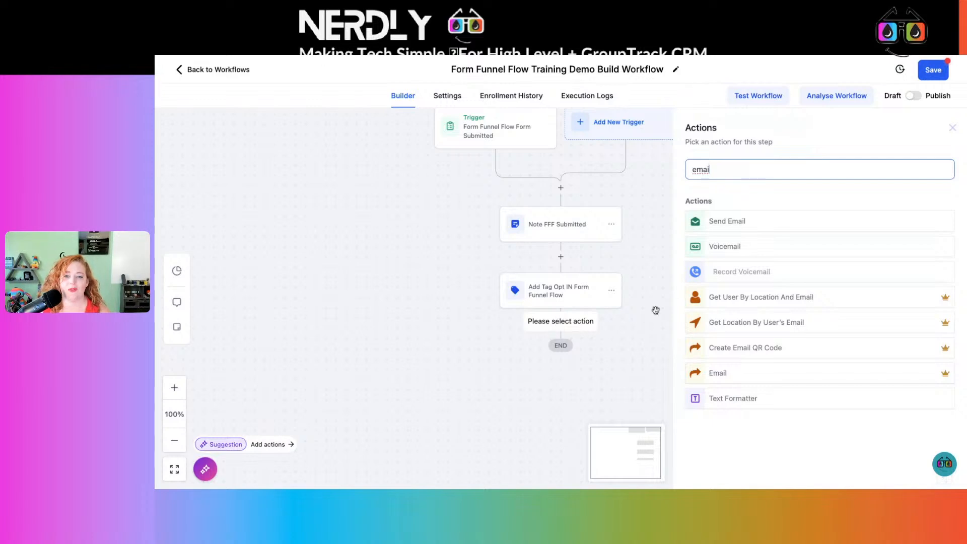
click(741, 221)
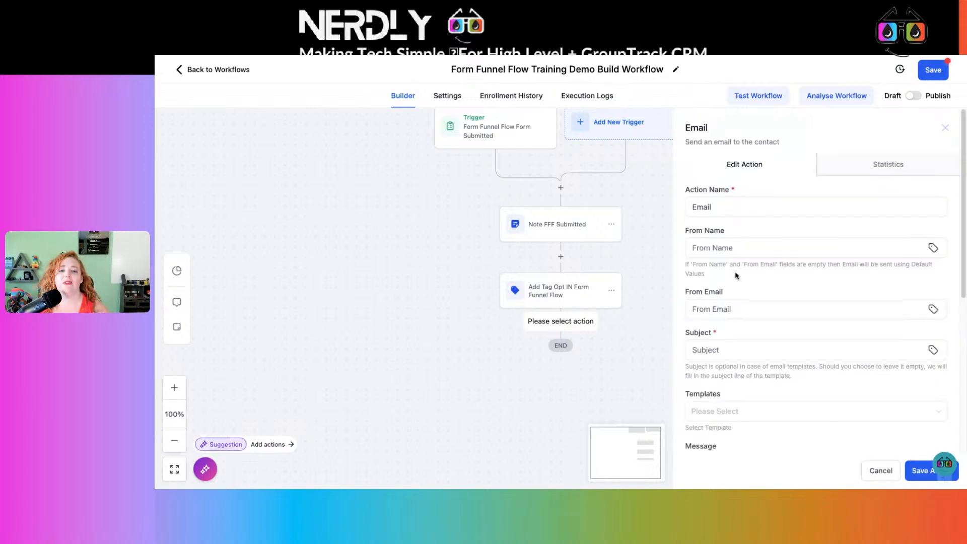
click(754, 246)
click(933, 247)
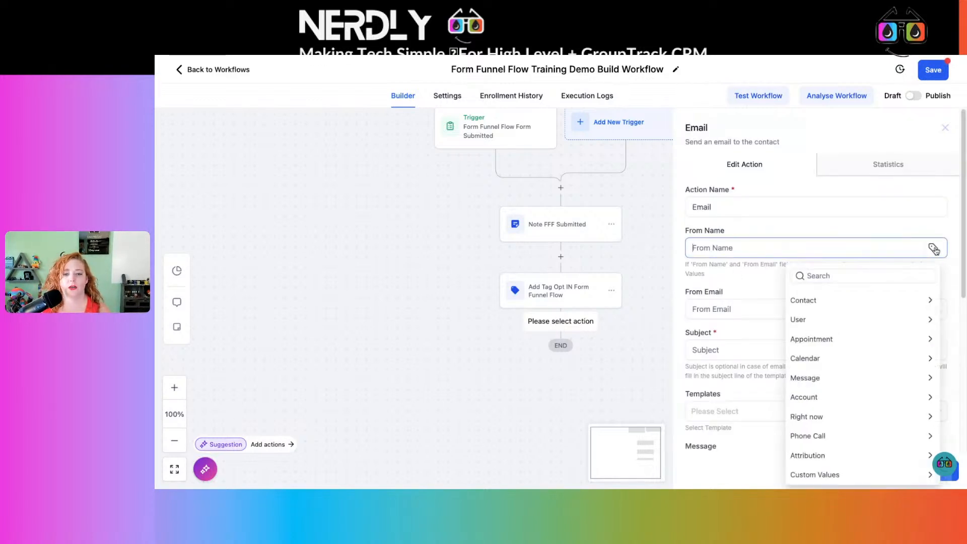
click(823, 398)
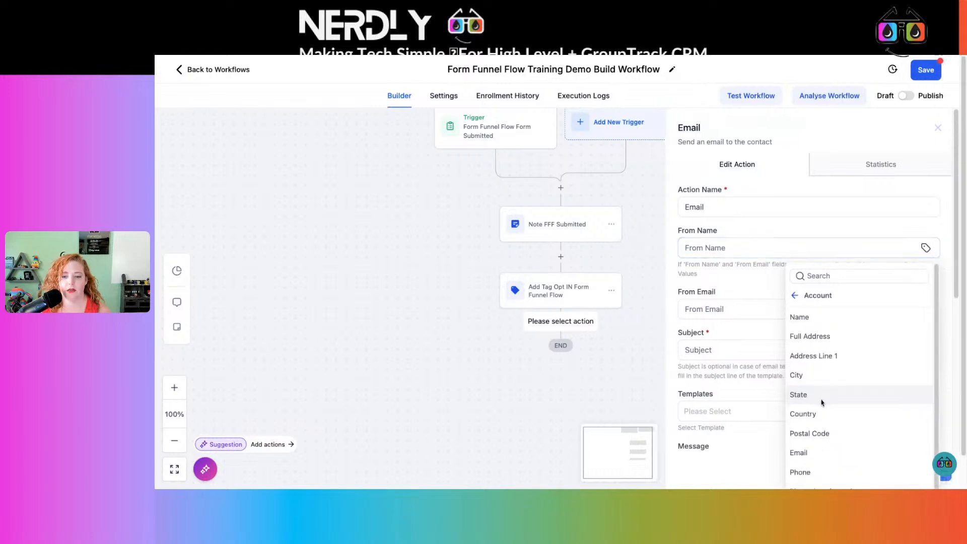
click(830, 321)
Insert the Account Name custom value as the email's From Email.
click(791, 307)
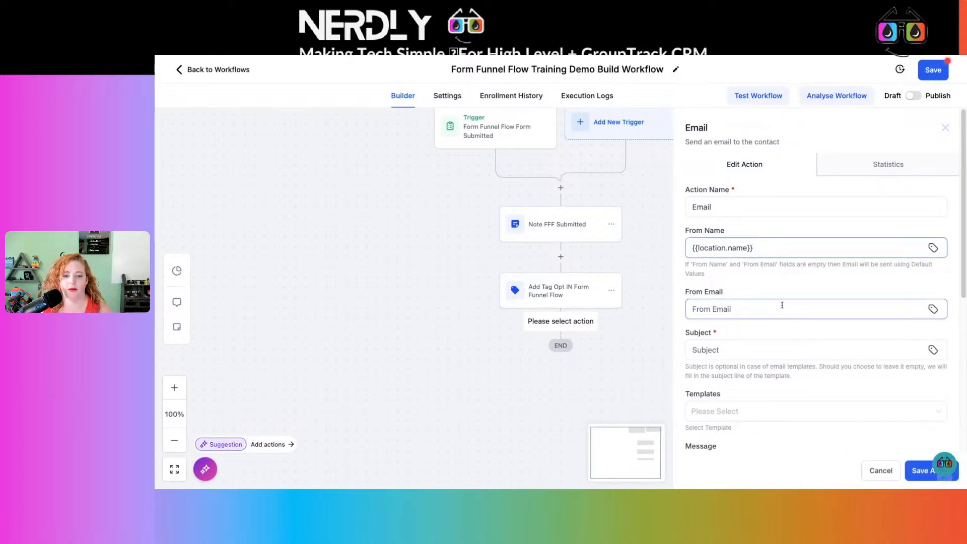
click(933, 308)
click(827, 209)
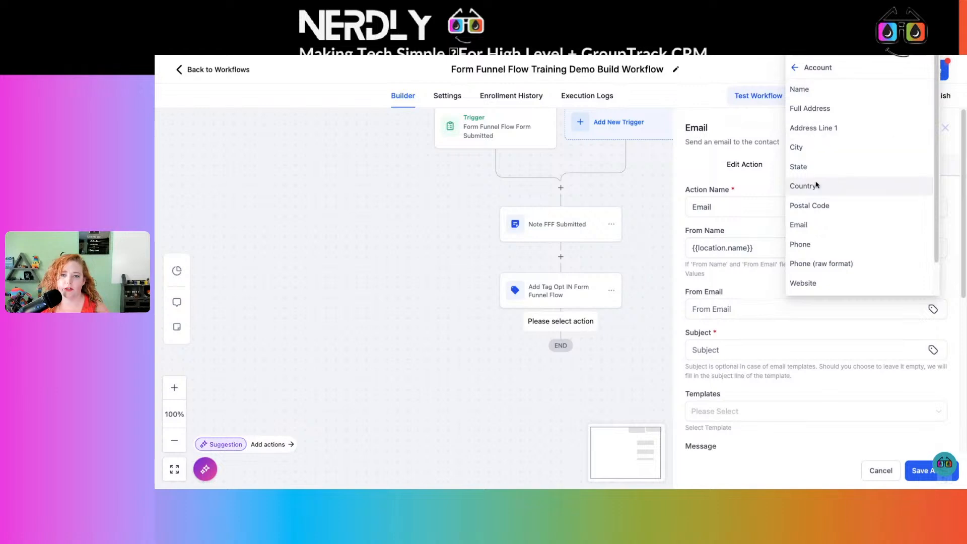
click(806, 93)
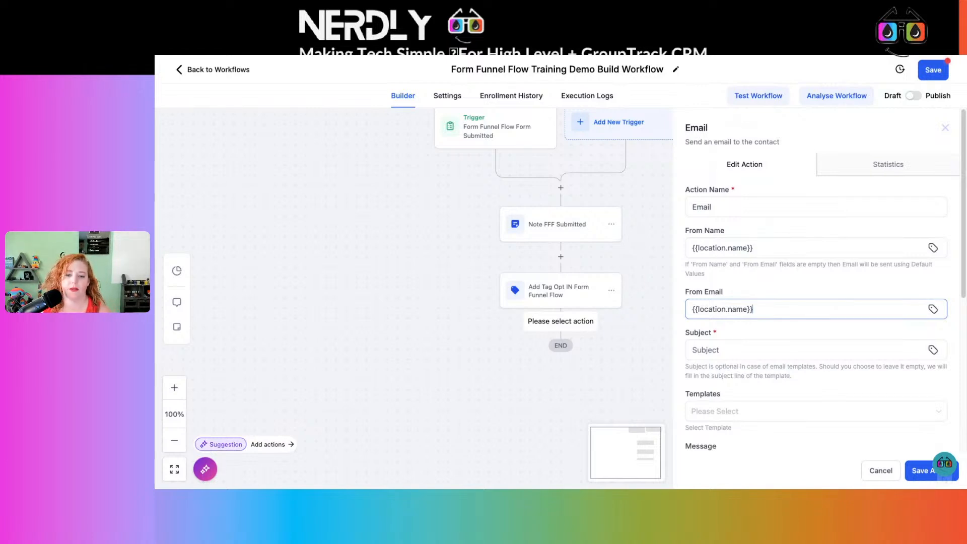
Set the email subject to "Form Funnel Flow Training".
click(776, 347)
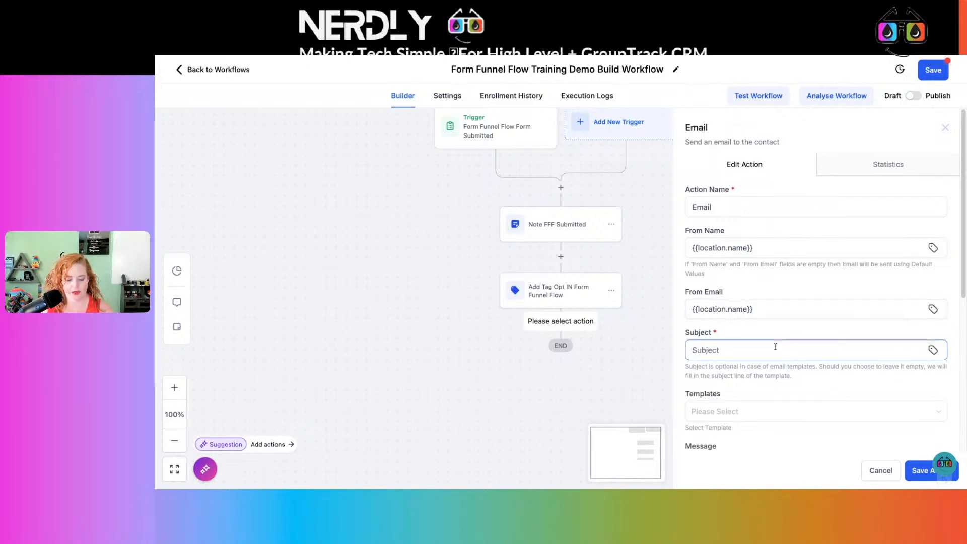
text(Form Fune)
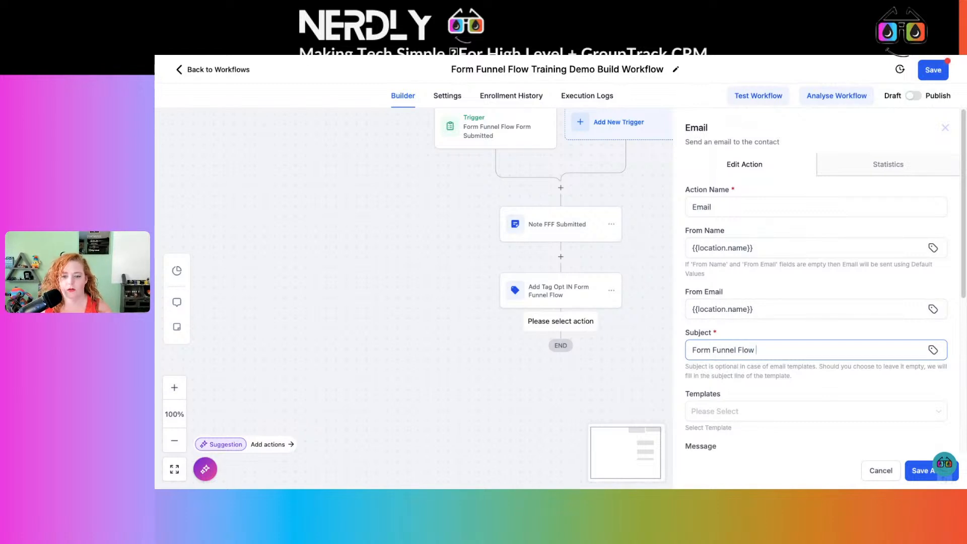
text(el Flow Training)
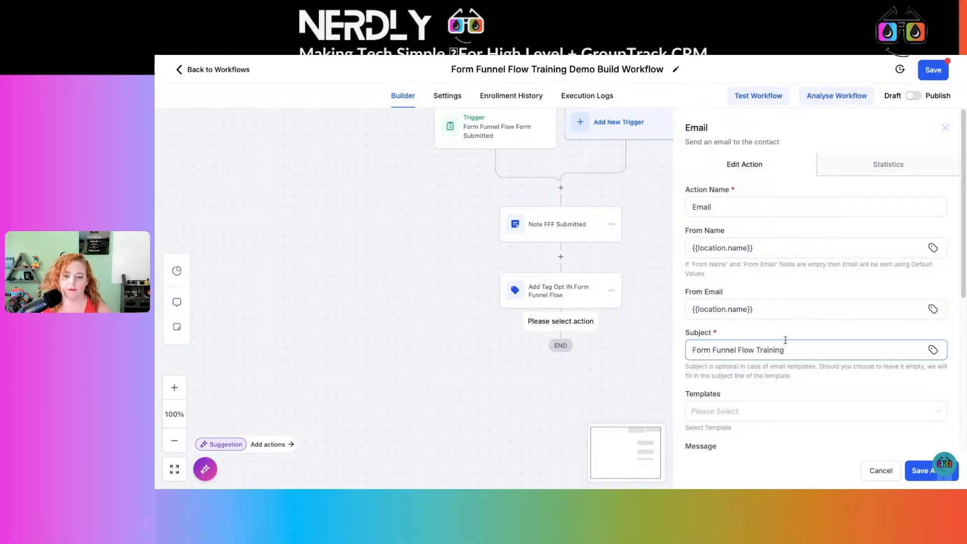
Enter the placeholder text "oahdnvoi;na;" as the email message and save the Email action.
scroll(785, 340, down, 4)
click(747, 364)
text(oahdnvoi;na)
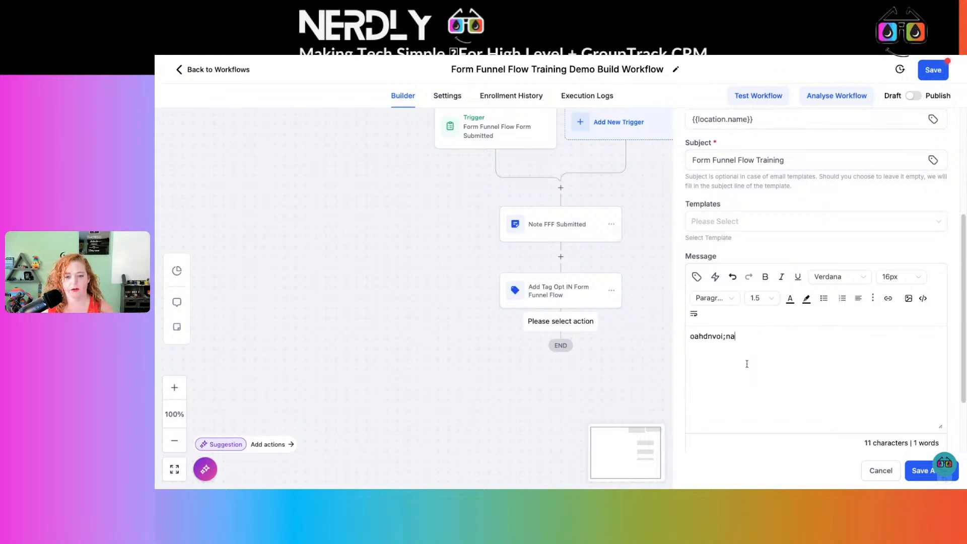
text(;)
scroll(794, 363, down, 2)
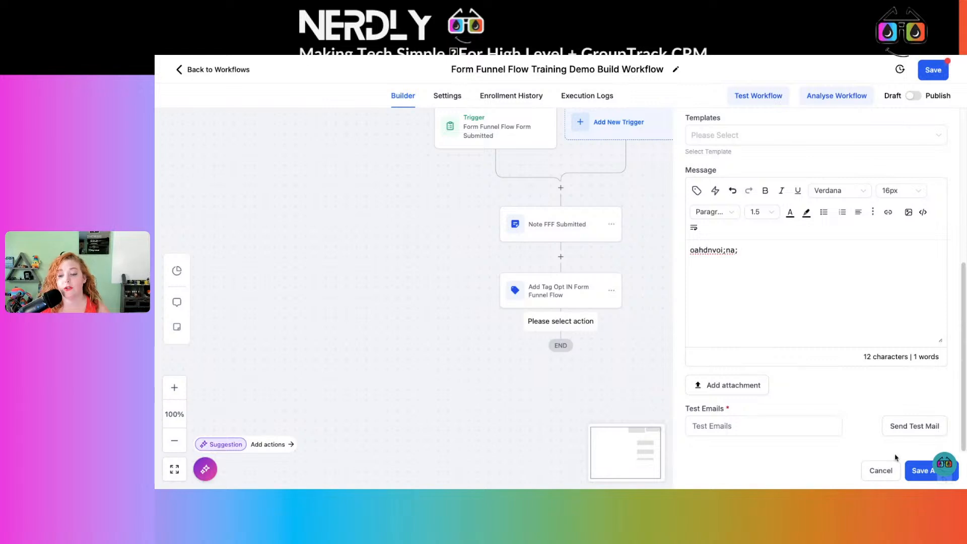
click(926, 476)
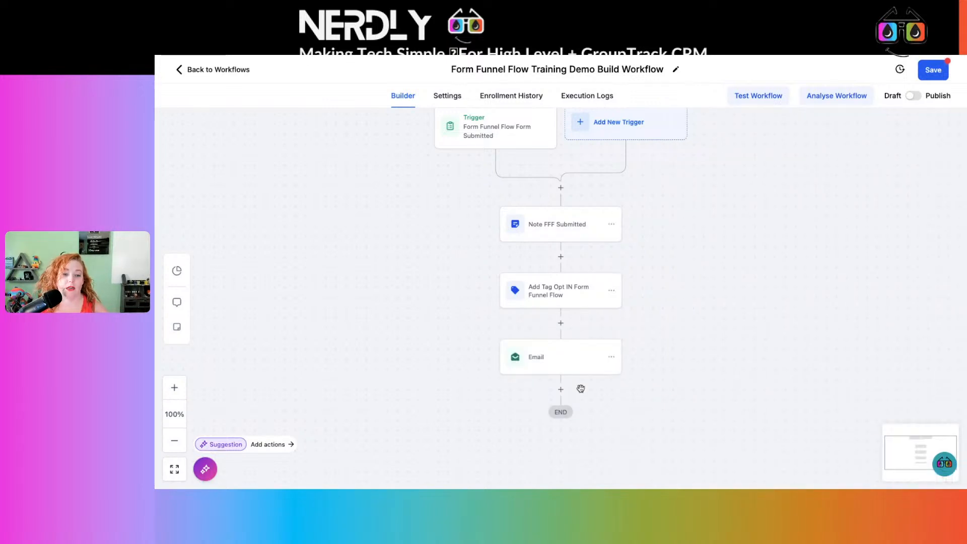
Save the workflow and close the action list without adding another action.
click(561, 391)
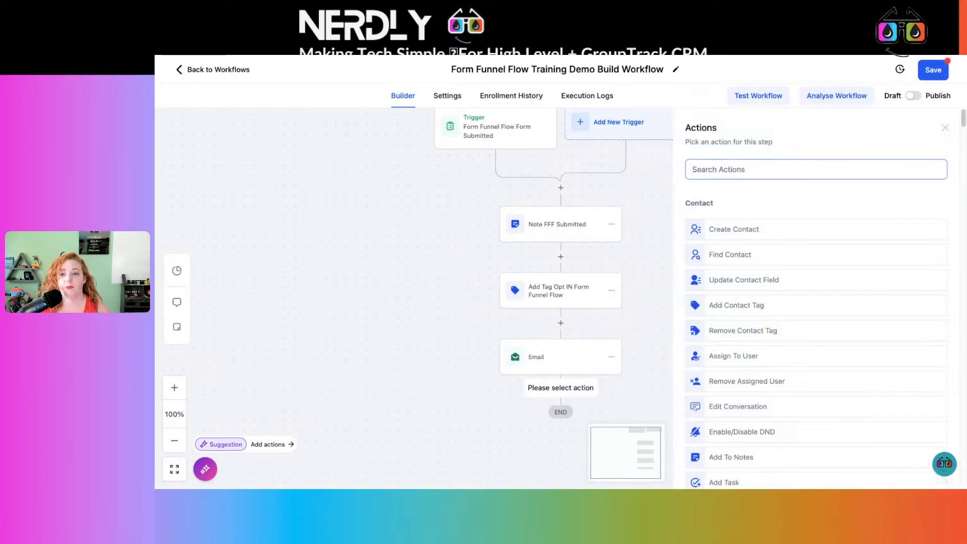
click(934, 70)
click(947, 129)
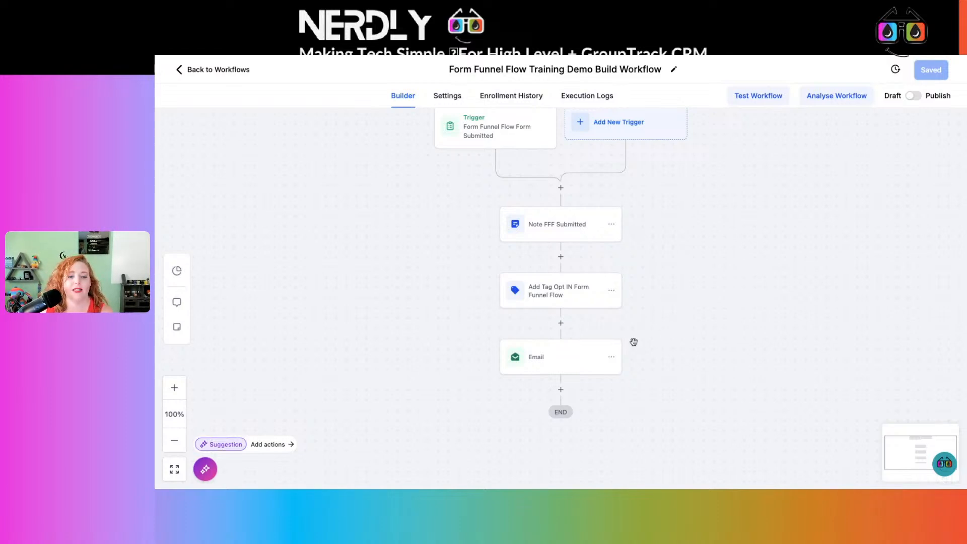
Browse the actions available after the Email step and check the options of the Note FFF Submitted step without changing anything.
click(561, 390)
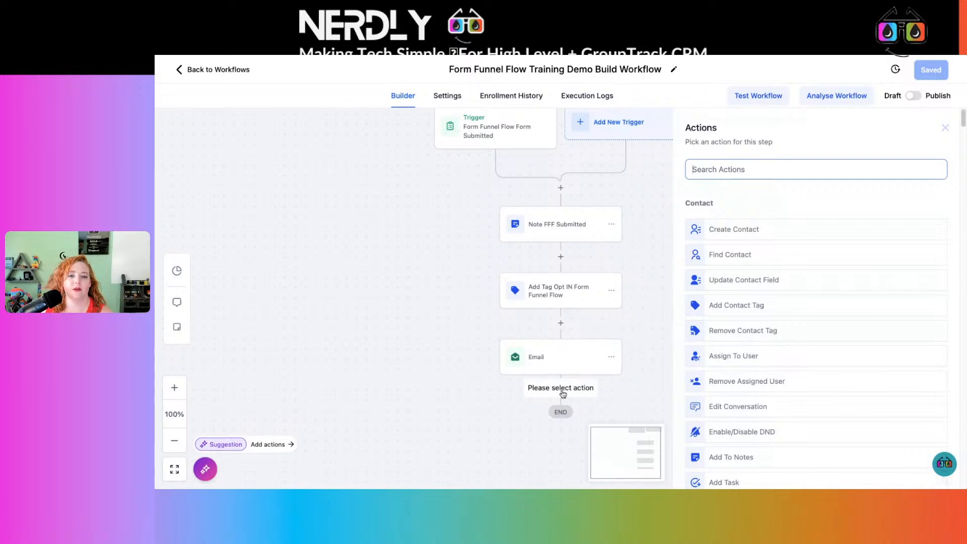
scroll(768, 240, down, 1)
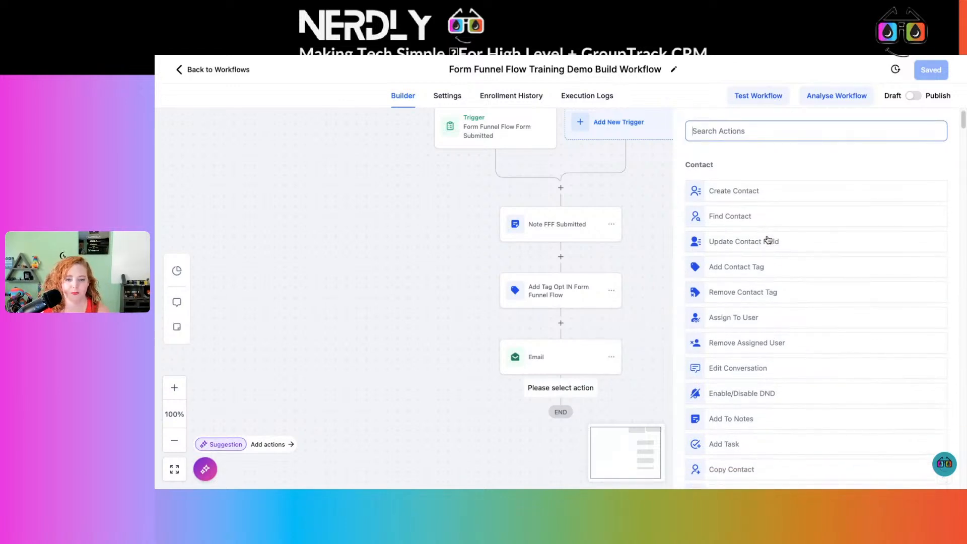
click(632, 180)
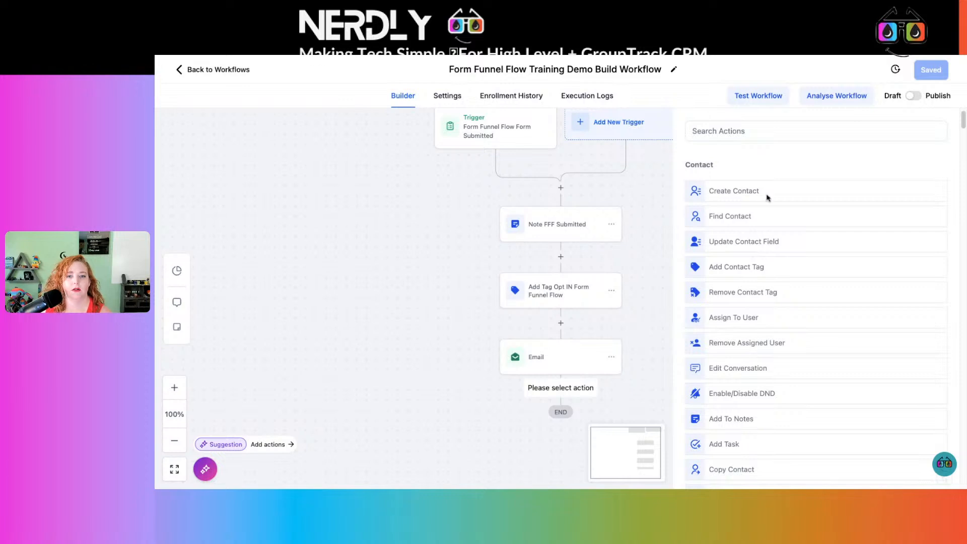
scroll(832, 267, down, 1)
scroll(806, 327, down, 10)
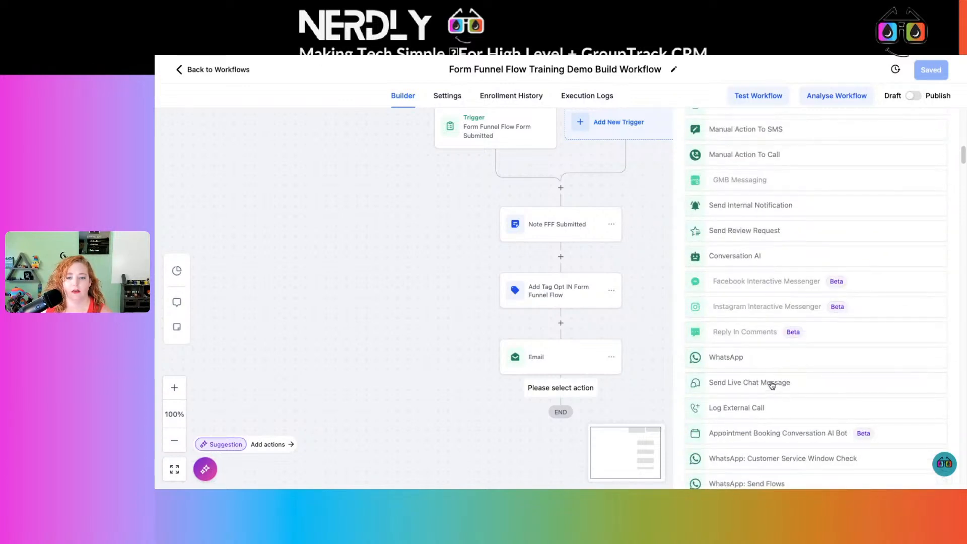
click(773, 382)
click(953, 128)
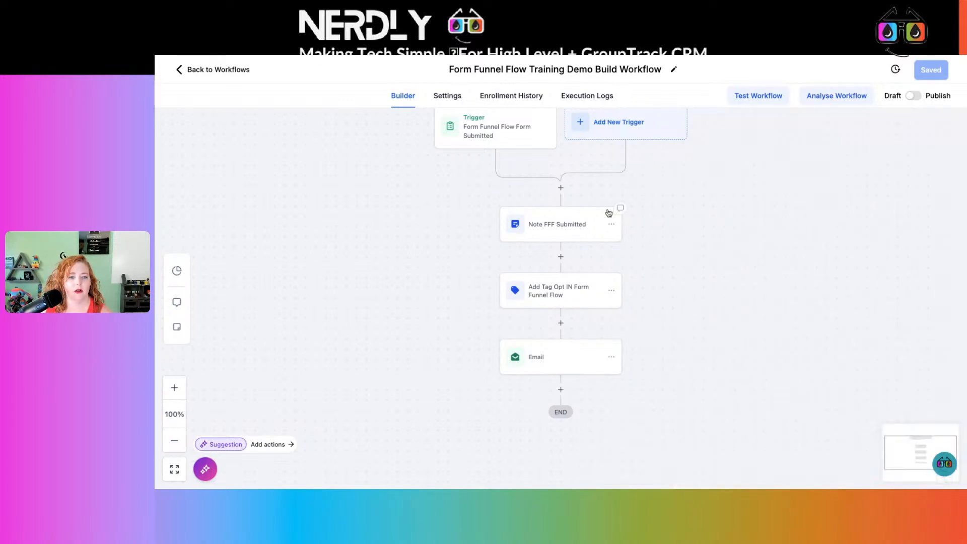
click(609, 224)
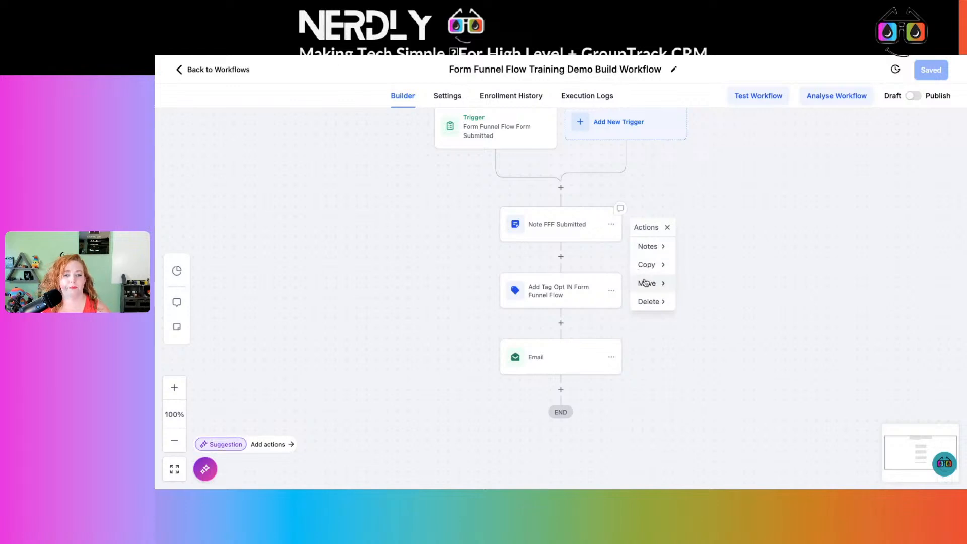
click(649, 302)
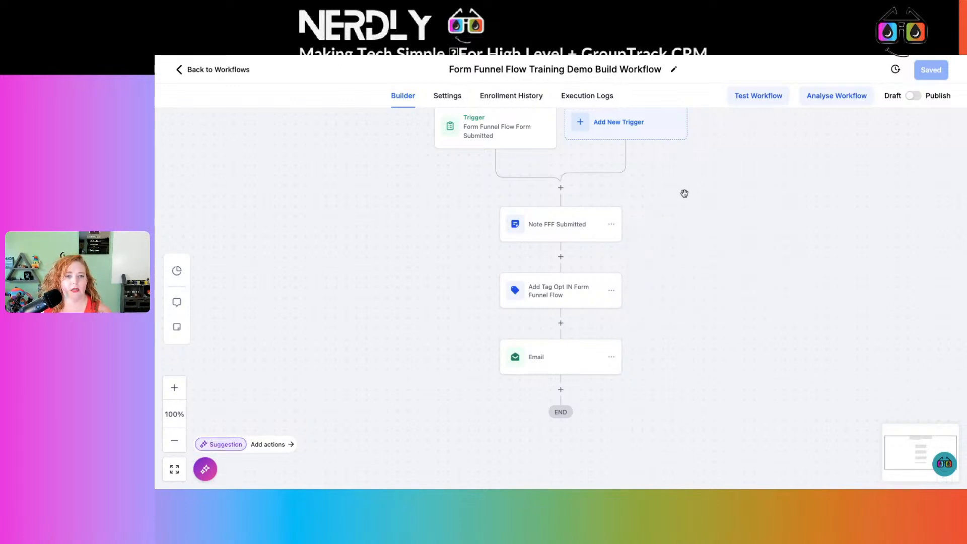
Search the workflow triggers for "order" and add a second trigger of type Order Submitted.
click(633, 133)
text(ored)
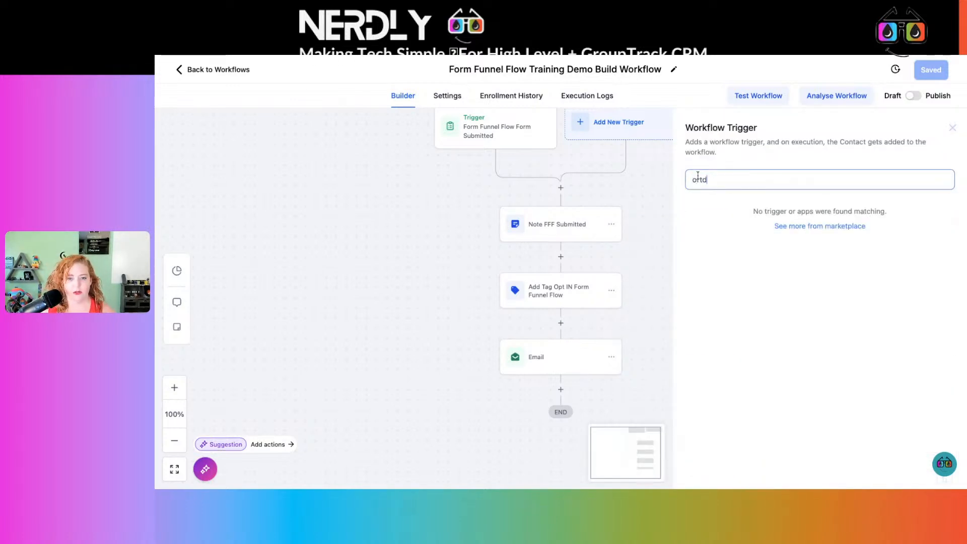
key(BackSpace)
key(BackSpace)
text(der)
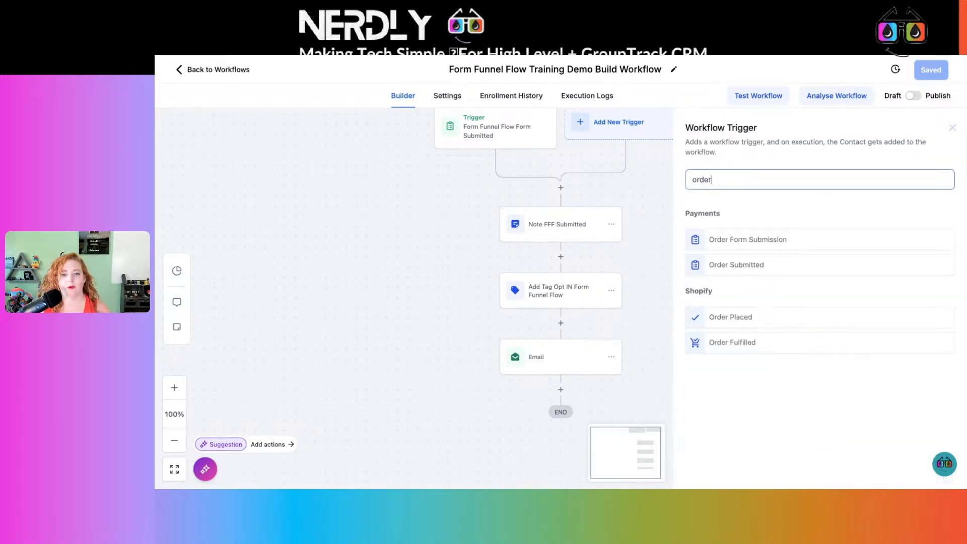
click(736, 267)
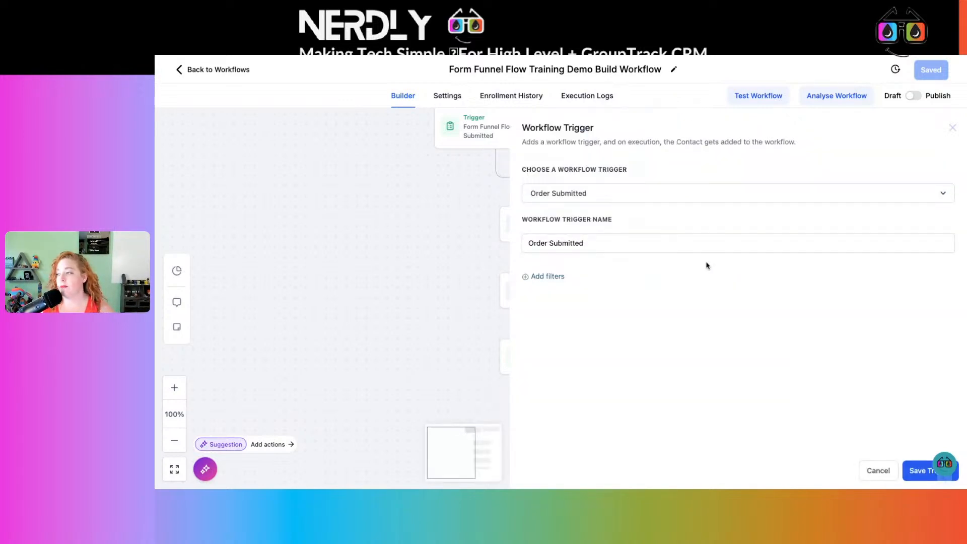
Filter the Order Submitted trigger to Global Product Is NerdHerd Support Package and save the trigger.
click(548, 277)
click(568, 289)
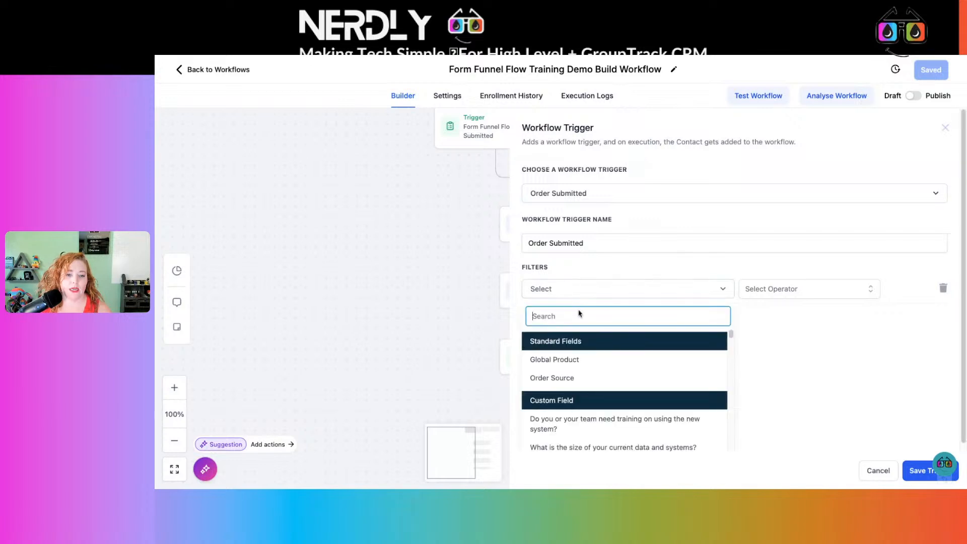
click(582, 360)
click(841, 292)
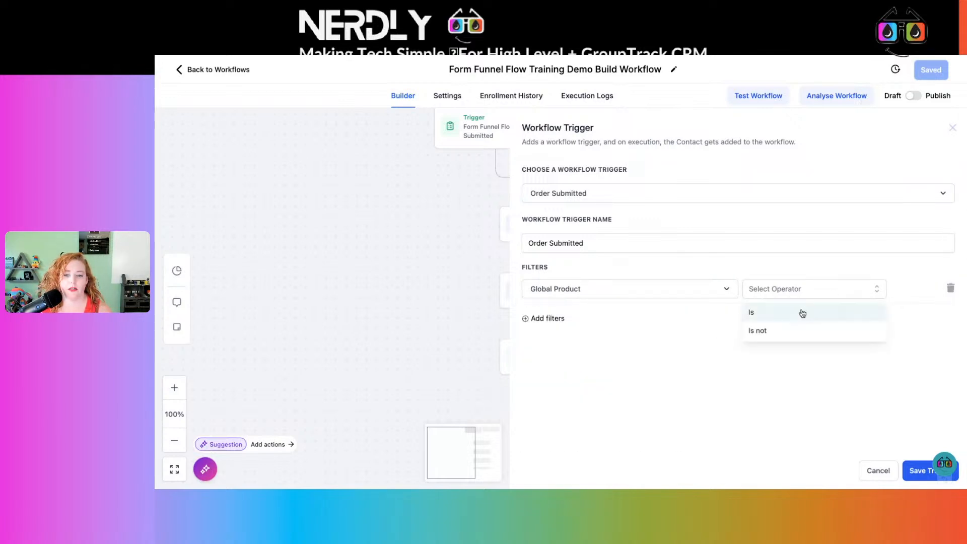
click(801, 313)
click(821, 288)
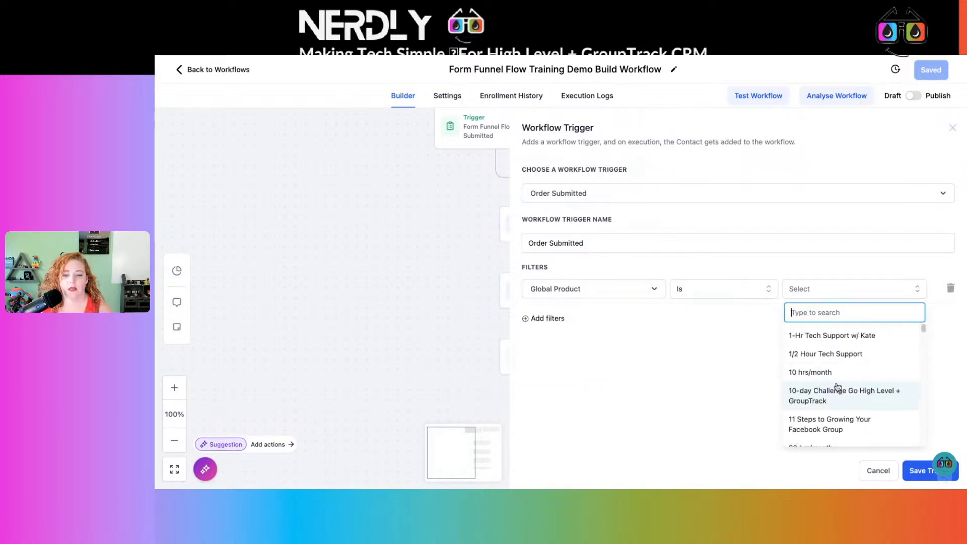
text(nerdh)
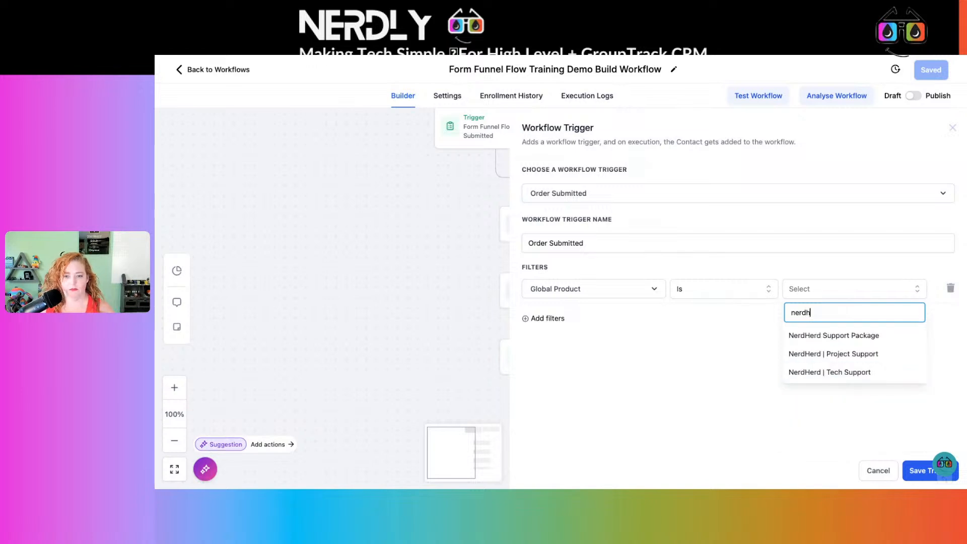
click(854, 334)
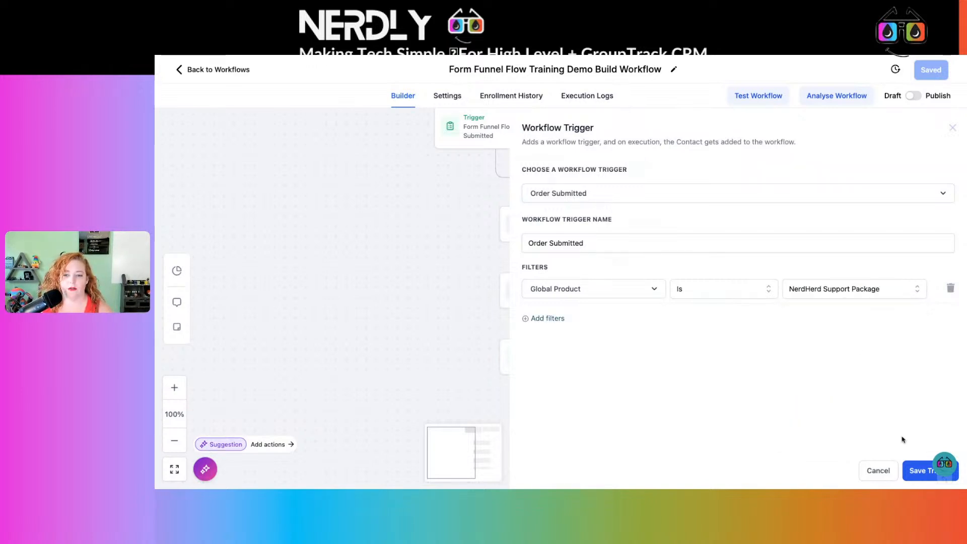
click(914, 466)
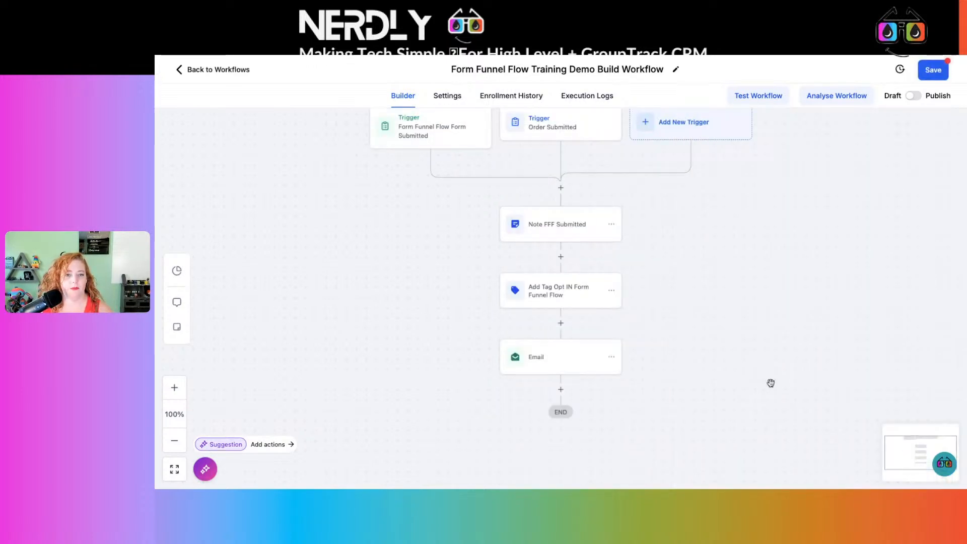
Examine the actions that can be inserted before the Note FFF Submitted step, from the Contact category through the premium QR Tools.
click(561, 188)
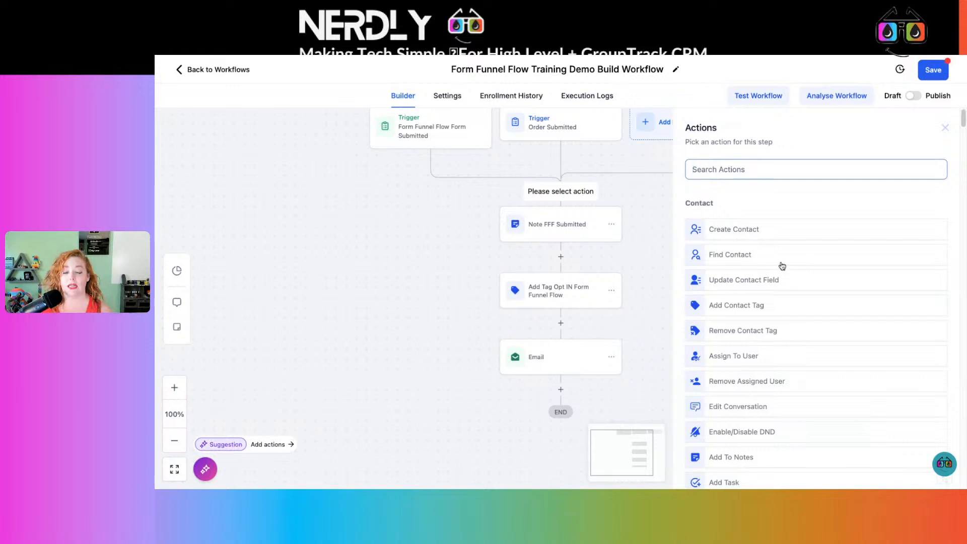
scroll(783, 262, down, 3)
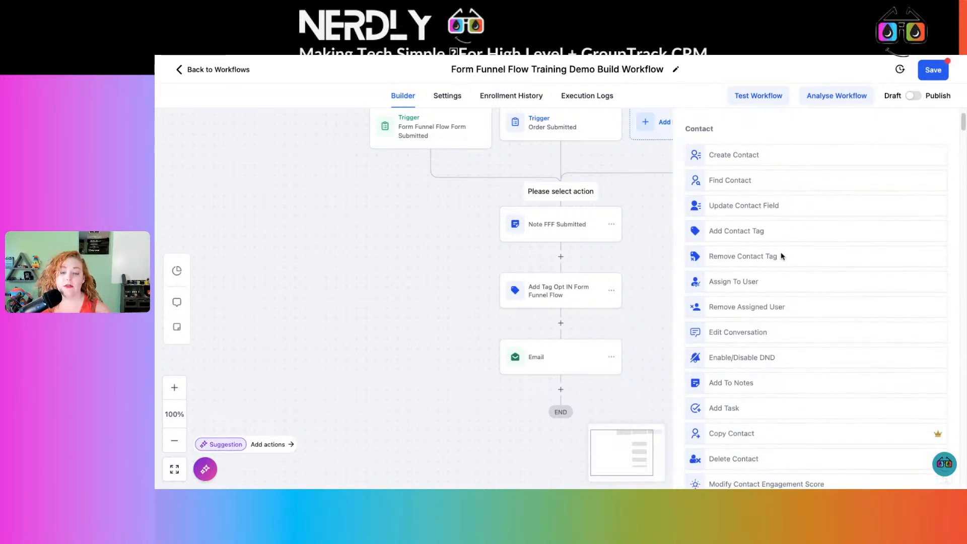
scroll(783, 257, down, 20)
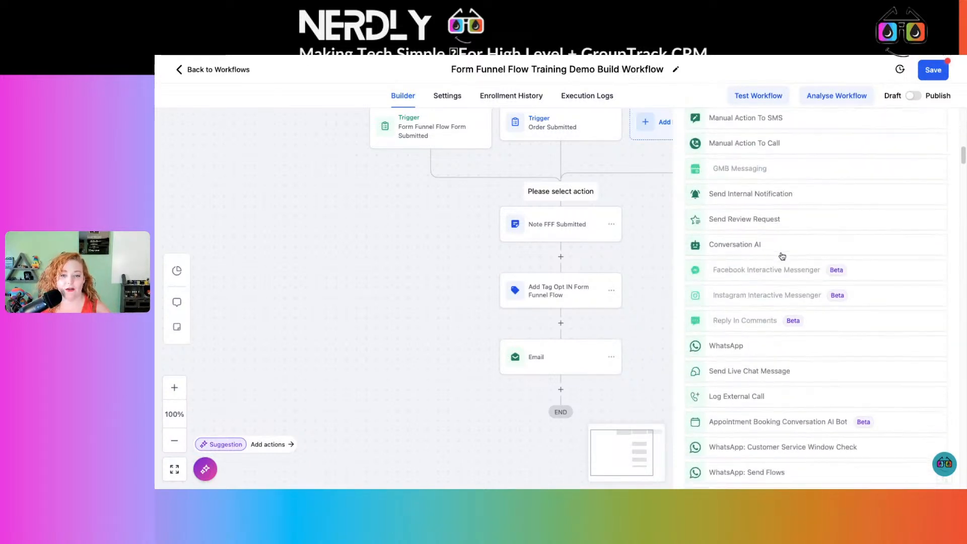
scroll(764, 230, down, 3)
scroll(764, 229, up, 12)
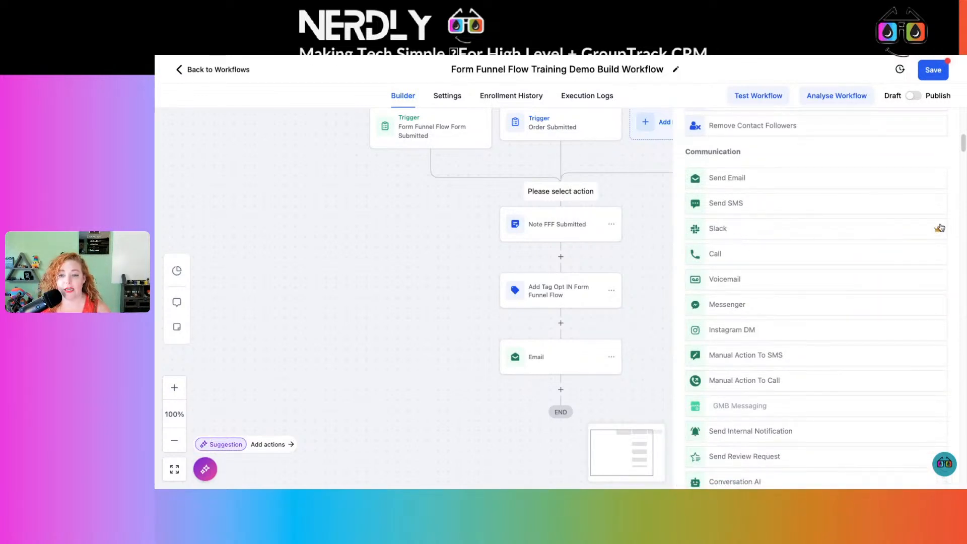
scroll(917, 229, down, 8)
scroll(919, 229, down, 4)
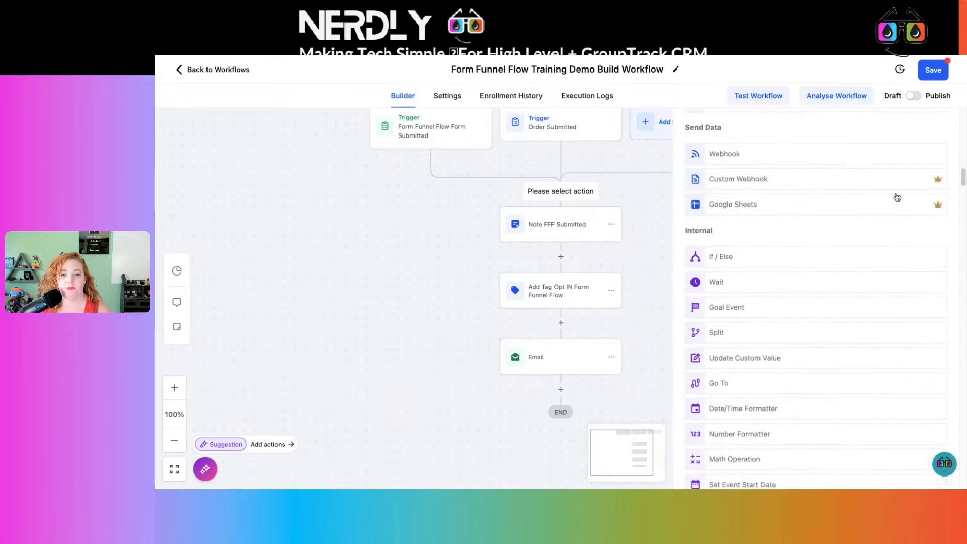
scroll(927, 209, down, 20)
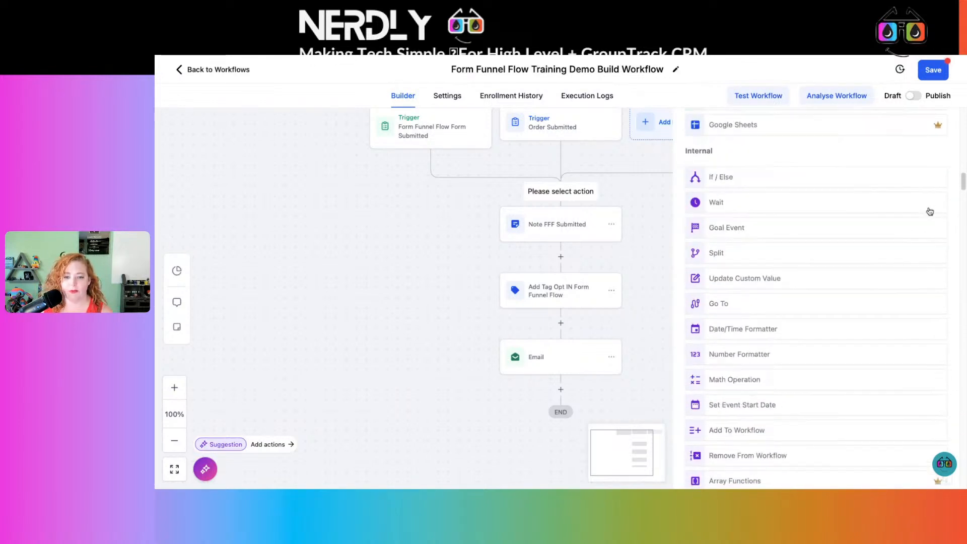
scroll(923, 209, down, 10)
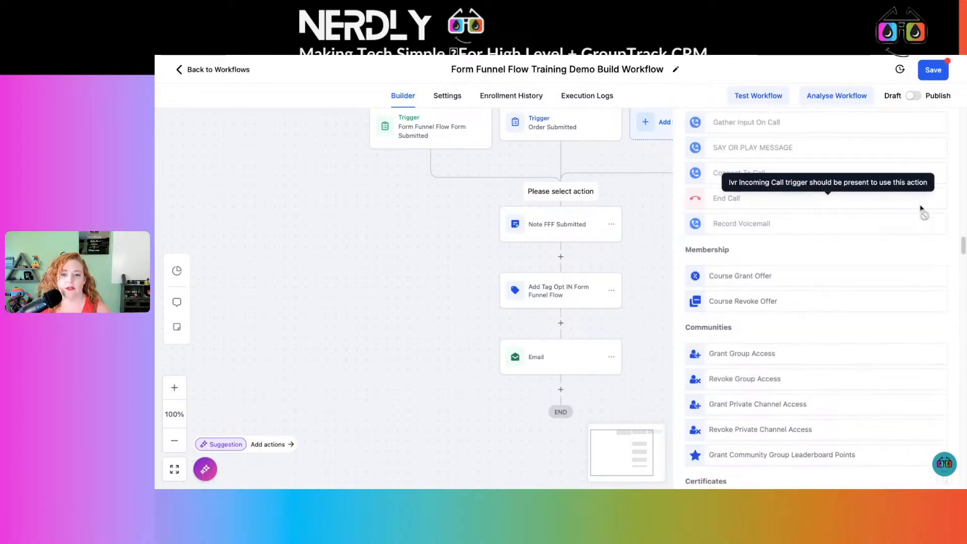
scroll(915, 209, up, 4)
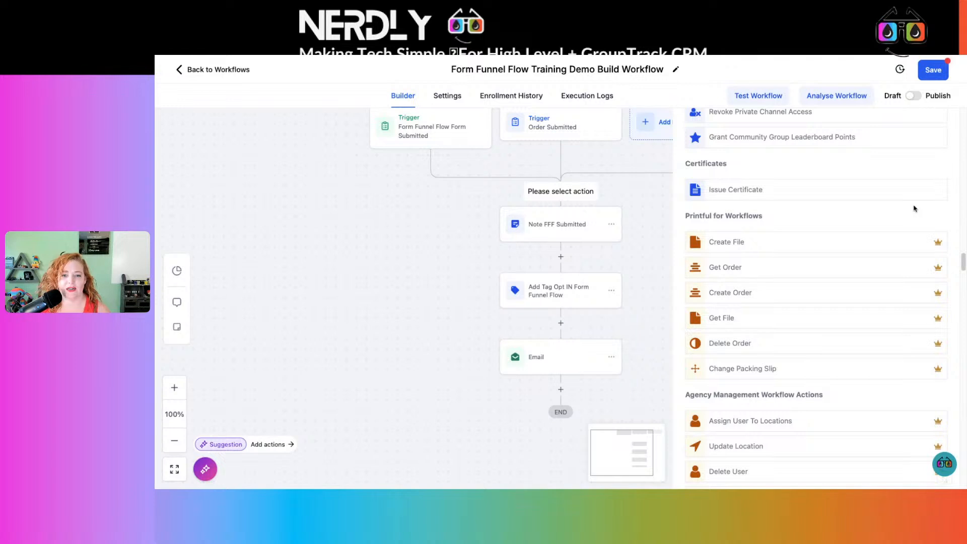
scroll(913, 210, down, 10)
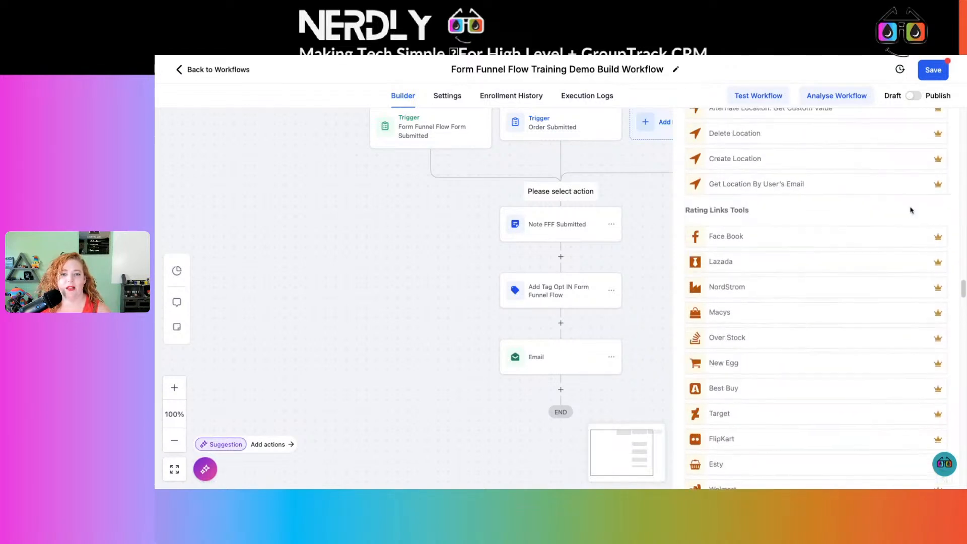
scroll(910, 209, up, 10)
scroll(790, 393, down, 5)
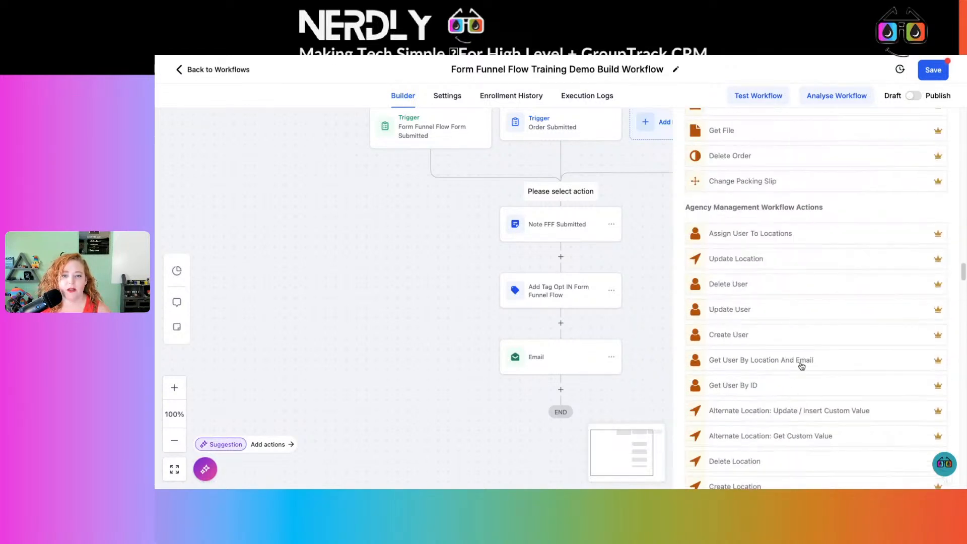
scroll(802, 367, down, 6)
scroll(785, 238, down, 2)
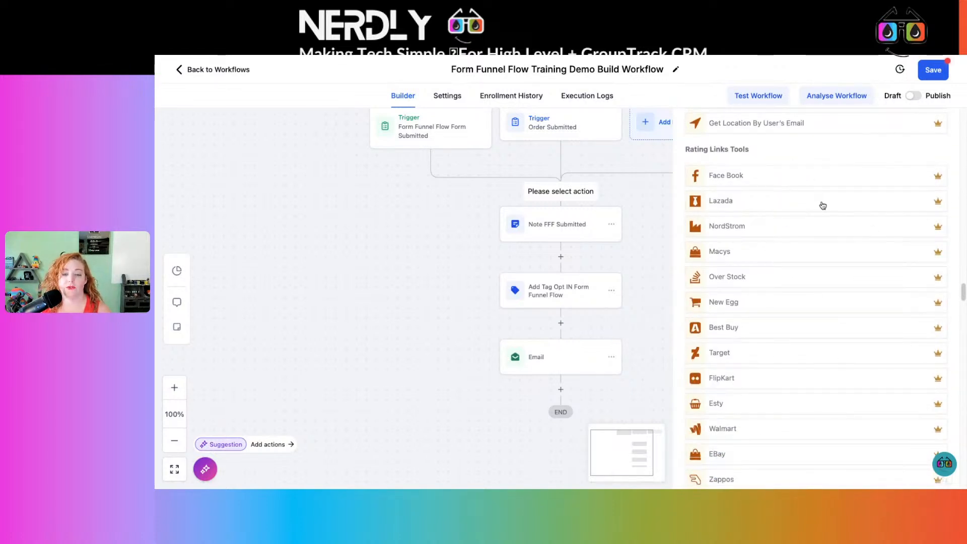
scroll(823, 206, down, 6)
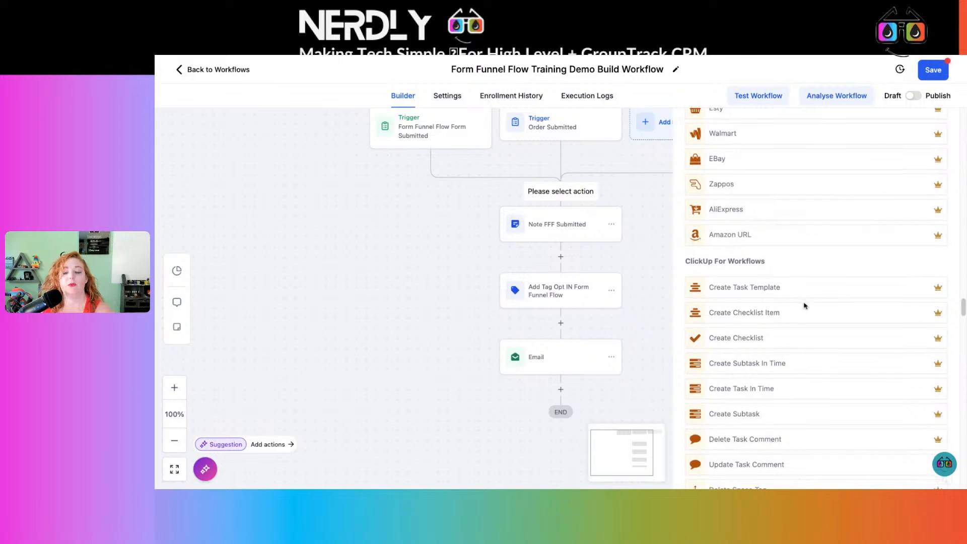
scroll(805, 306, down, 3)
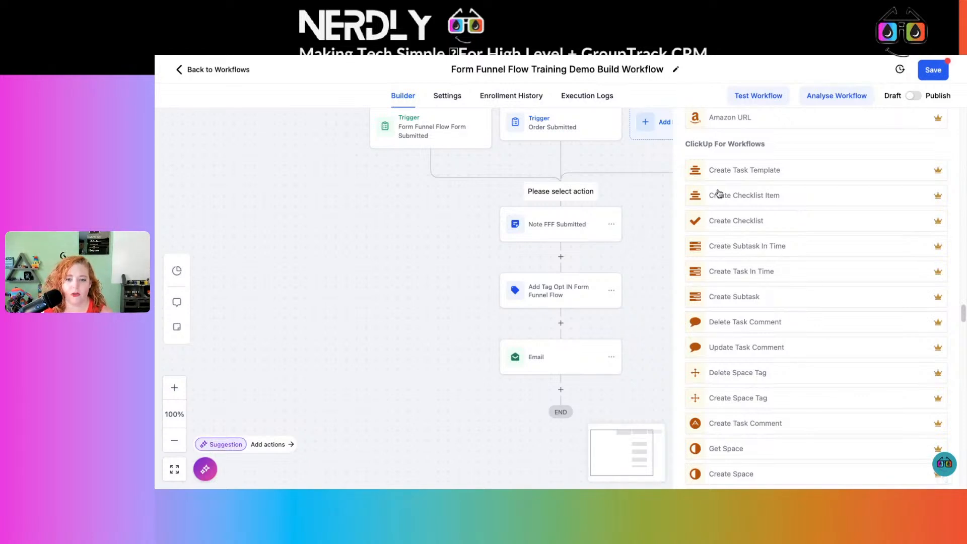
scroll(774, 295, up, 1)
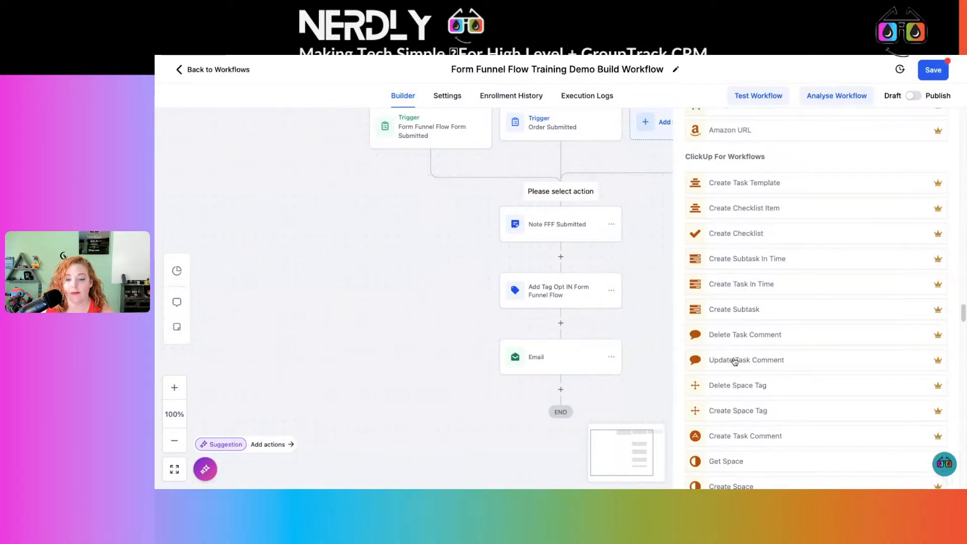
scroll(735, 358, down, 1)
scroll(733, 360, down, 4)
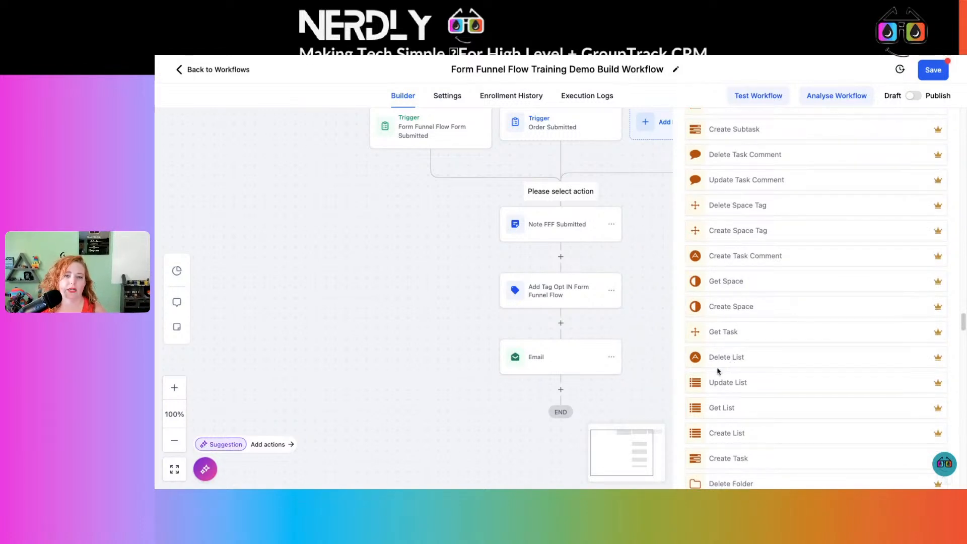
scroll(720, 369, down, 4)
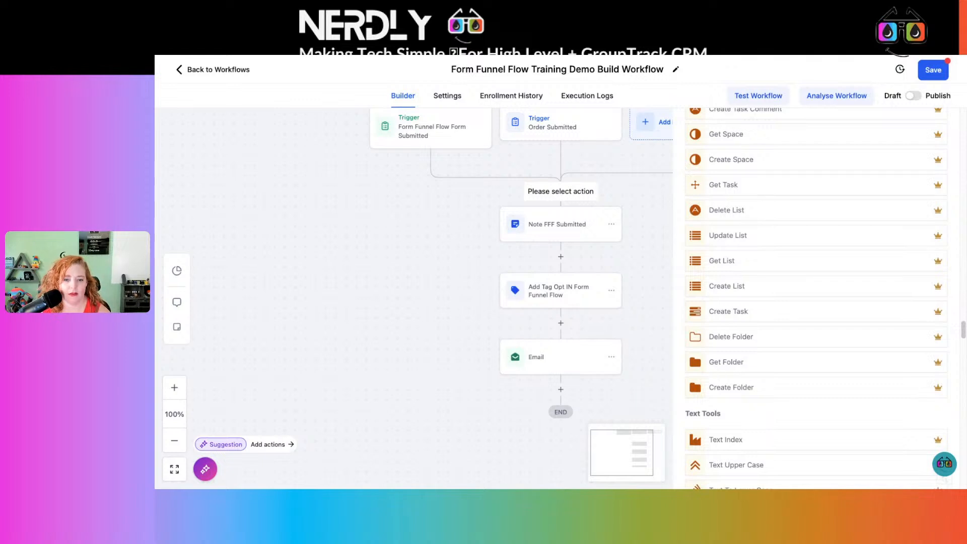
scroll(721, 370, down, 9)
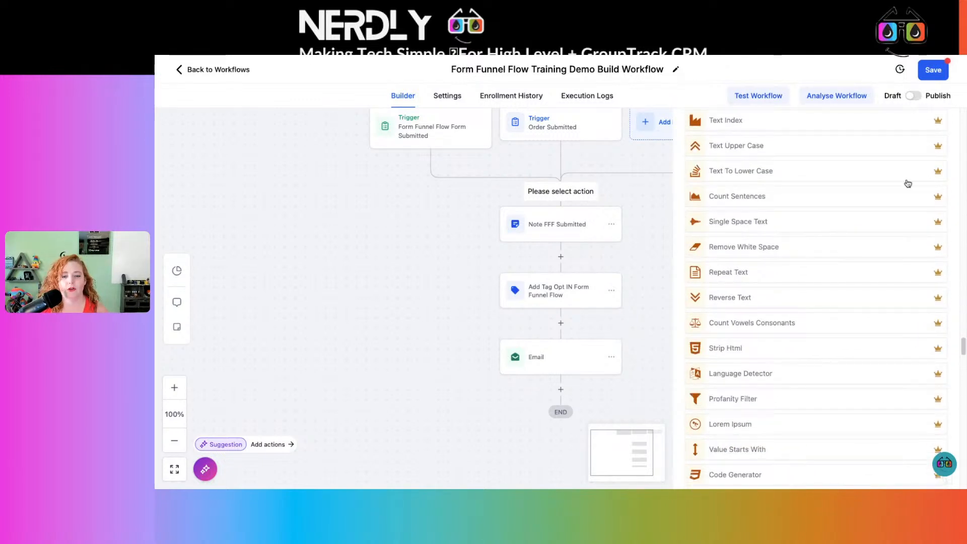
scroll(791, 302, down, 1)
scroll(792, 303, down, 11)
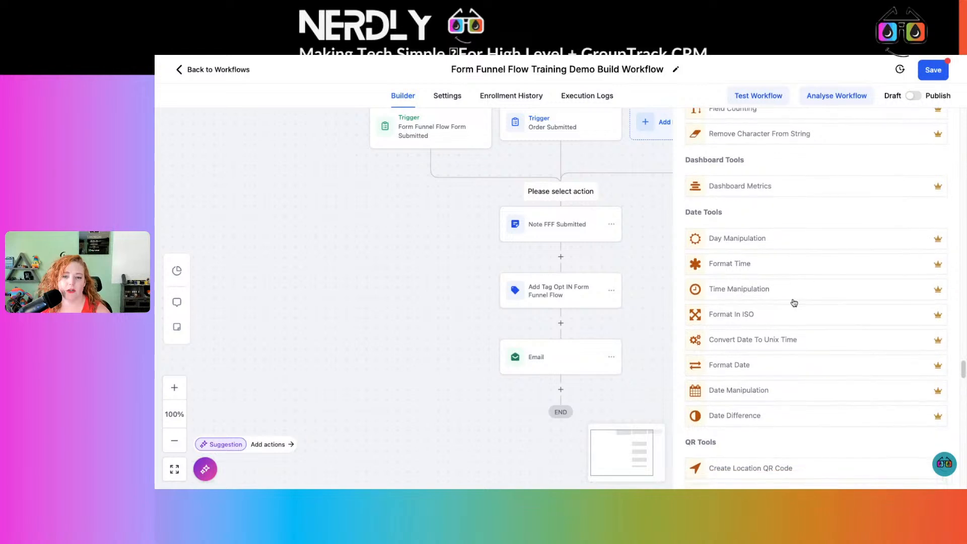
scroll(803, 410, down, 7)
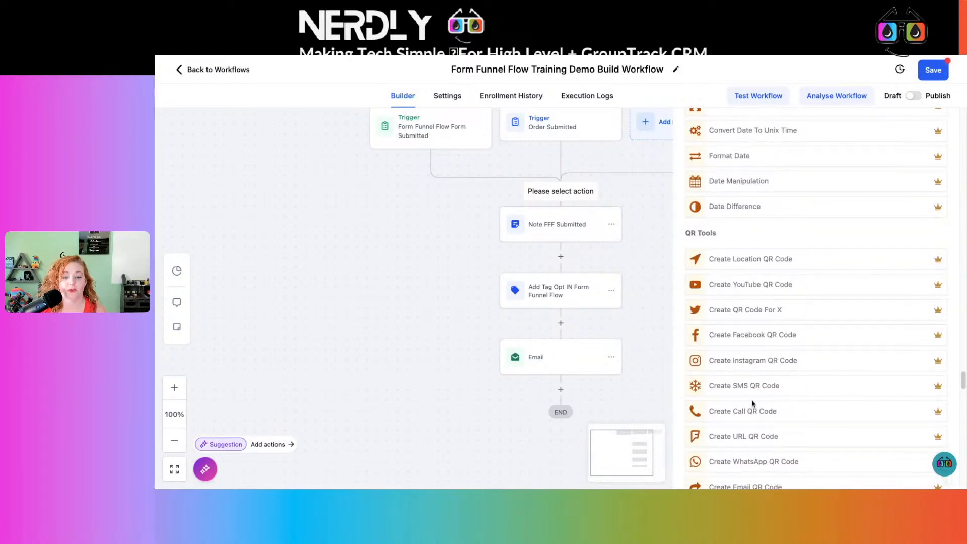
Examine the remaining premium workflow actions, from QR Tools and Deep Links Tools through Zoom, Your AI and Clockify to Base Camp.
scroll(794, 391, down, 1)
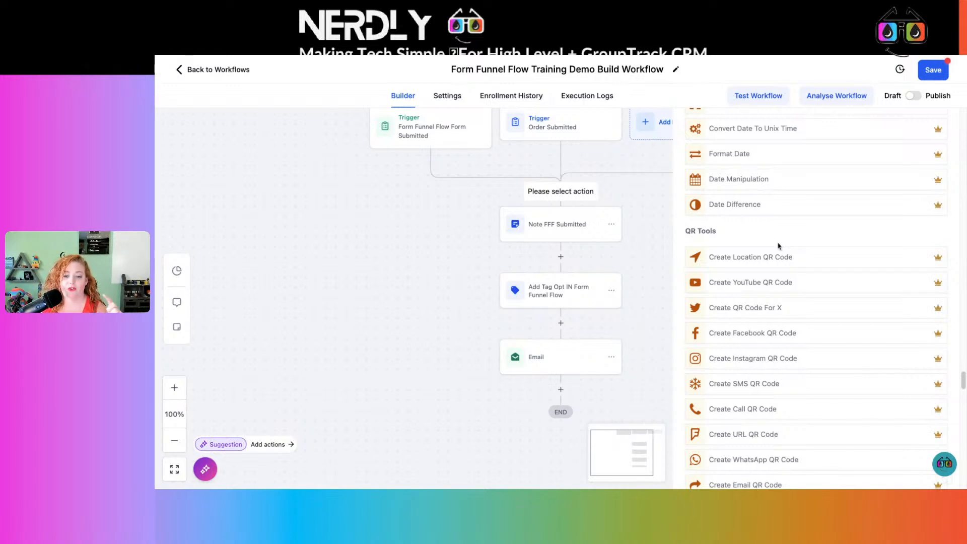
scroll(778, 245, down, 4)
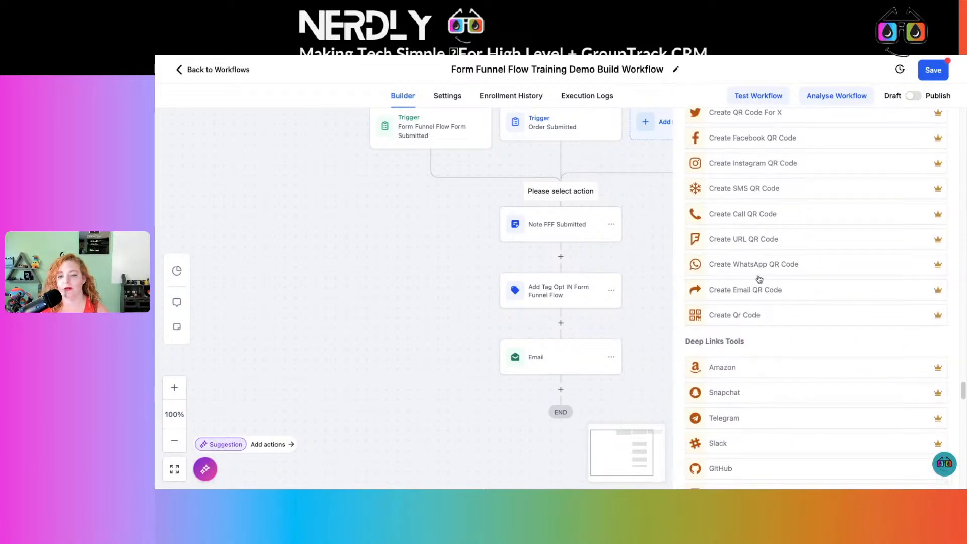
scroll(799, 269, down, 1)
scroll(800, 269, down, 10)
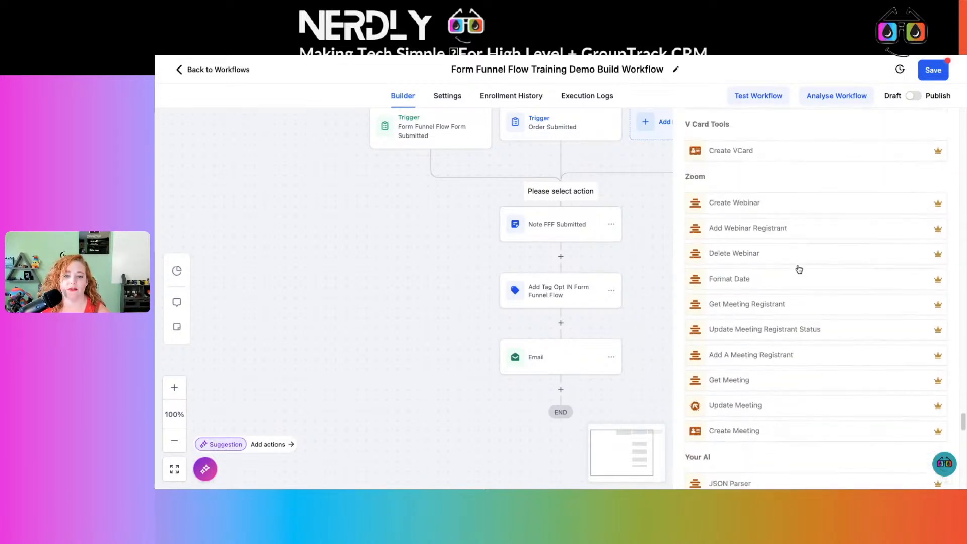
scroll(799, 269, down, 2)
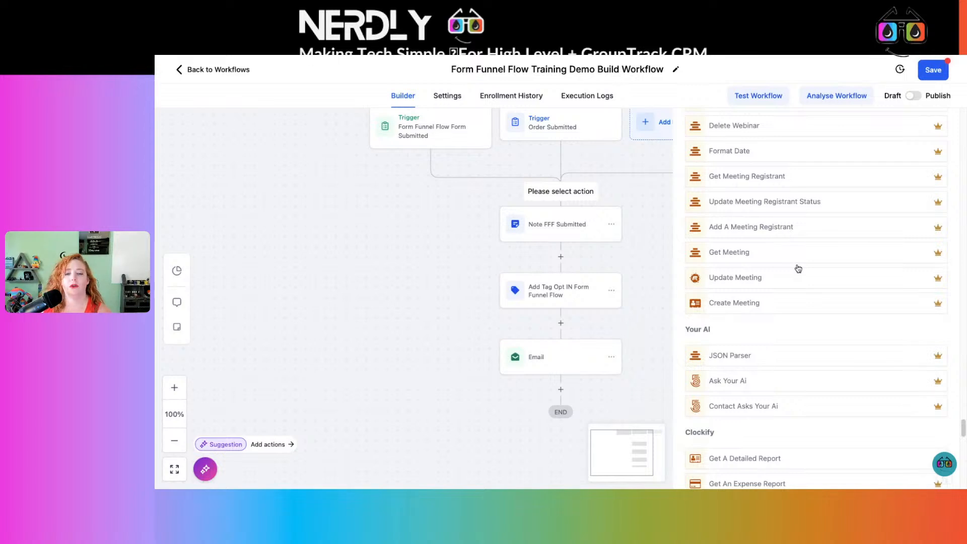
scroll(799, 268, up, 2)
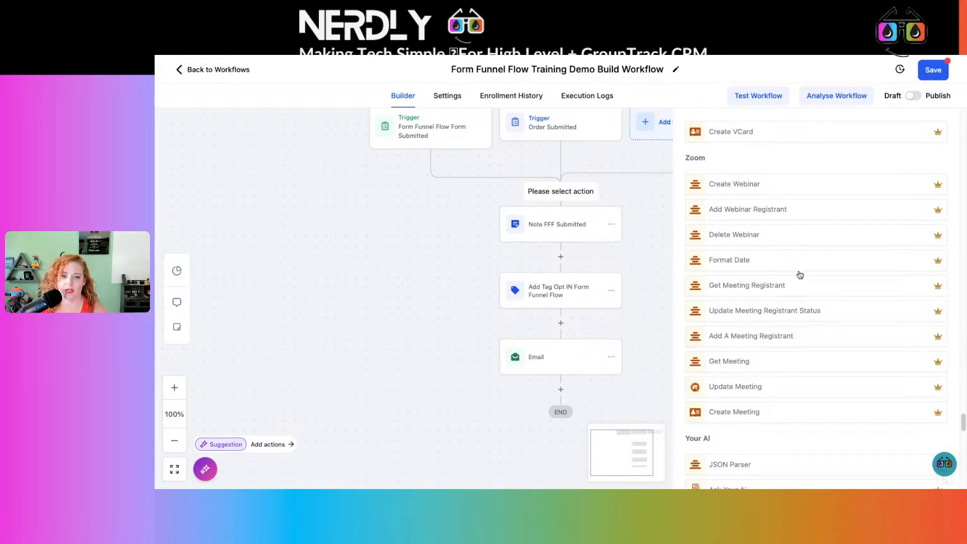
scroll(795, 271, down, 1)
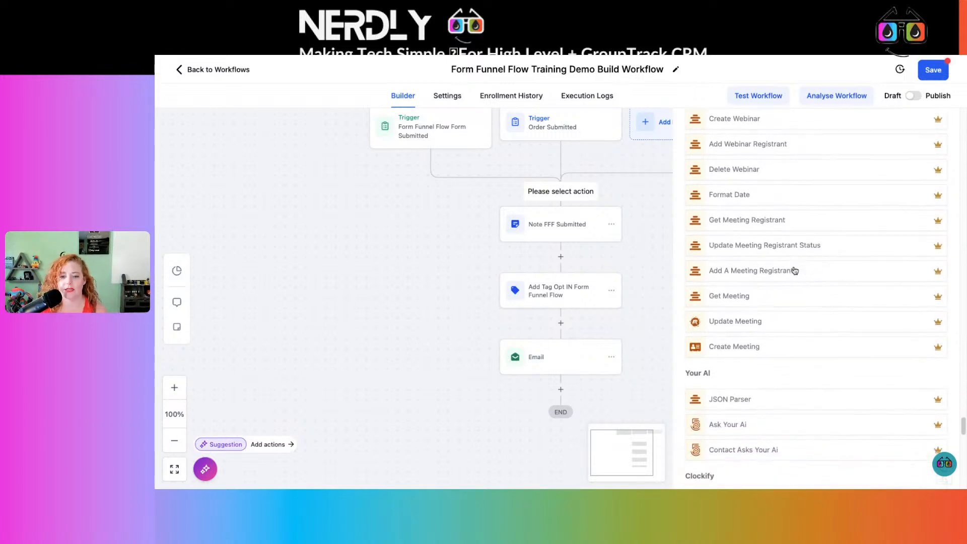
scroll(795, 270, down, 4)
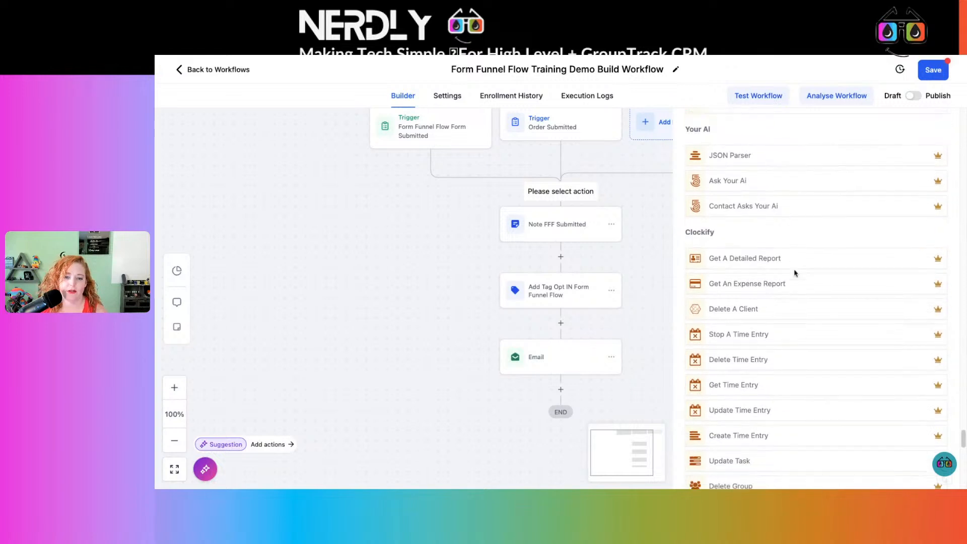
scroll(795, 274, down, 3)
scroll(794, 272, up, 1)
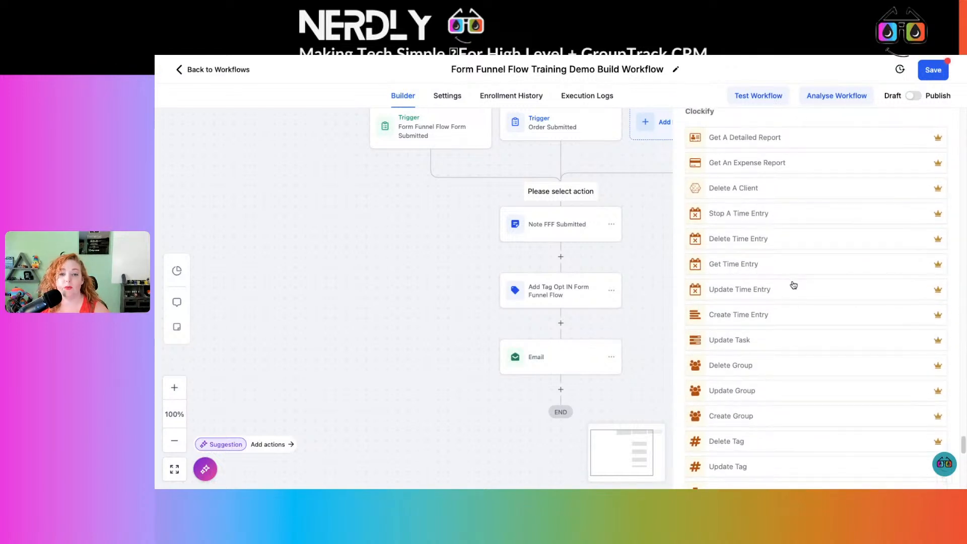
scroll(794, 285, down, 1)
scroll(801, 289, down, 1)
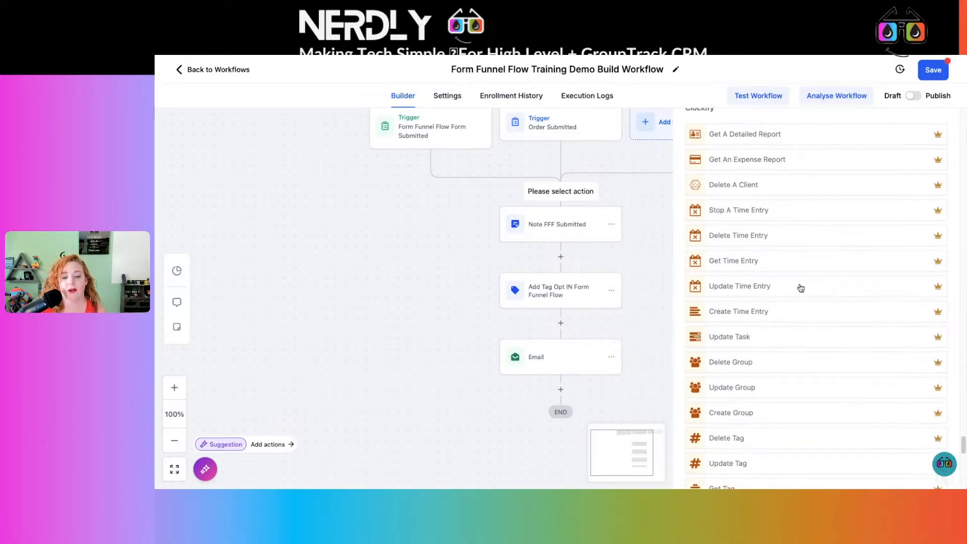
scroll(804, 292, down, 8)
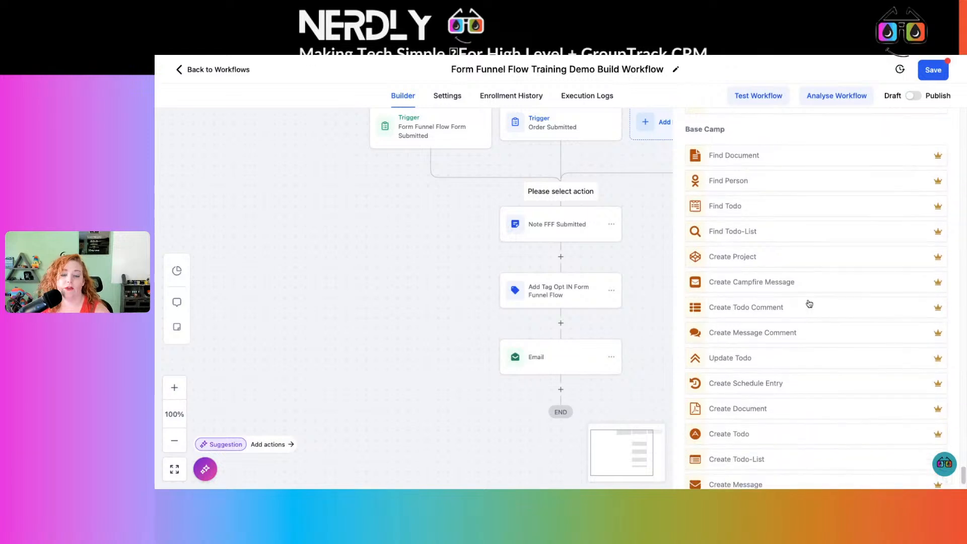
scroll(810, 302, down, 2)
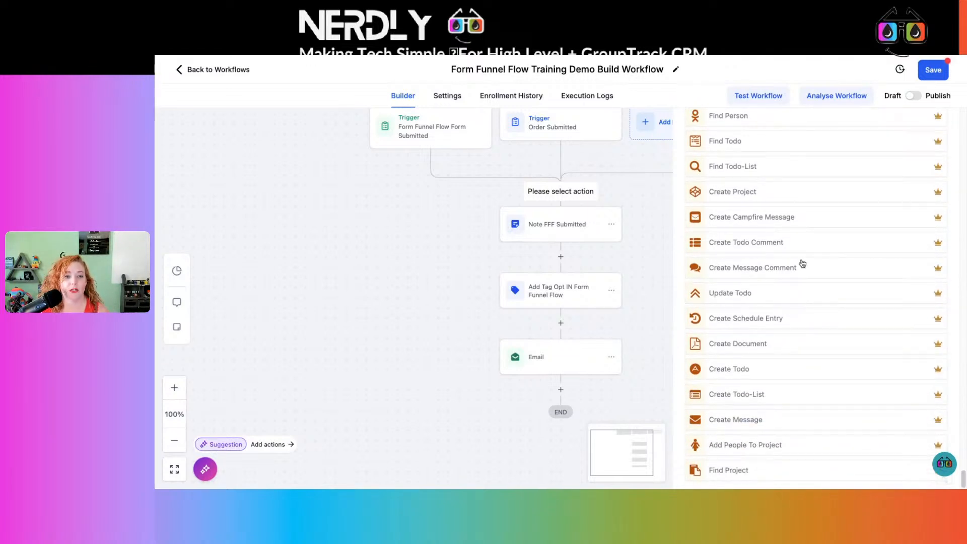
Return to the workflow list, discarding the unsaved changes, and open All The Apps.
click(209, 73)
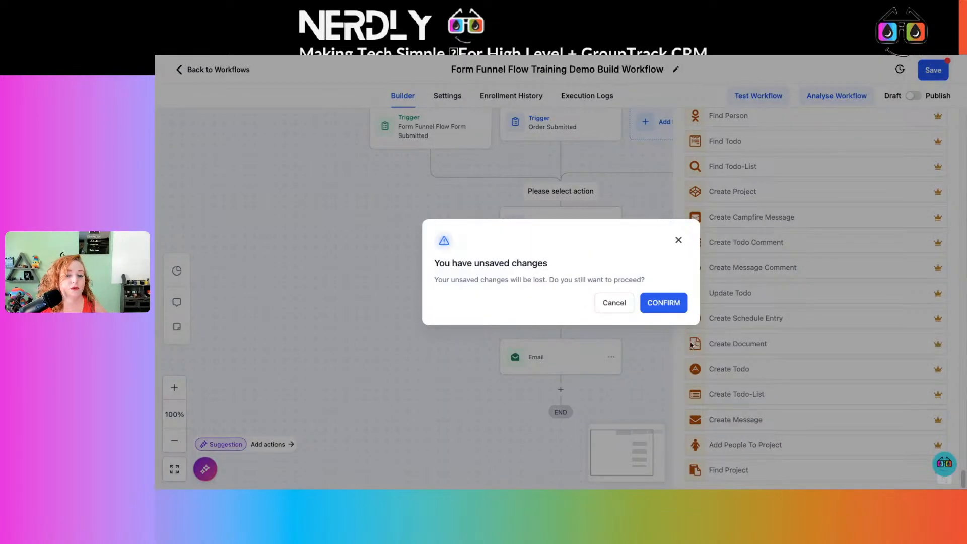
click(674, 301)
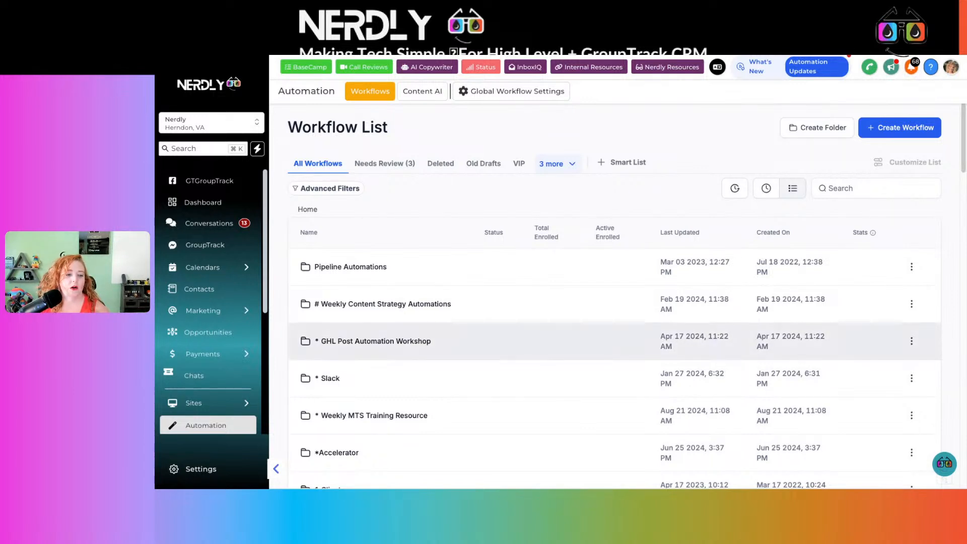
scroll(219, 328, down, 4)
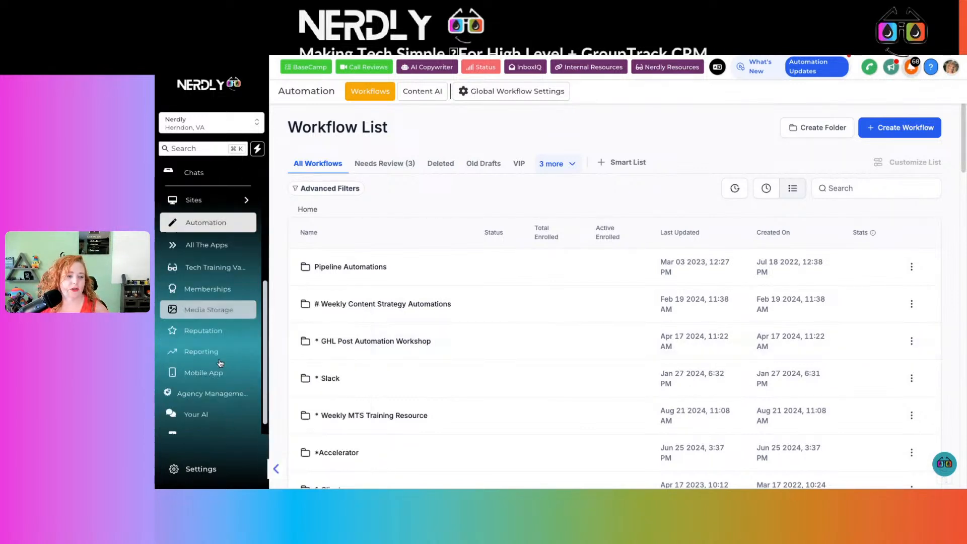
click(212, 245)
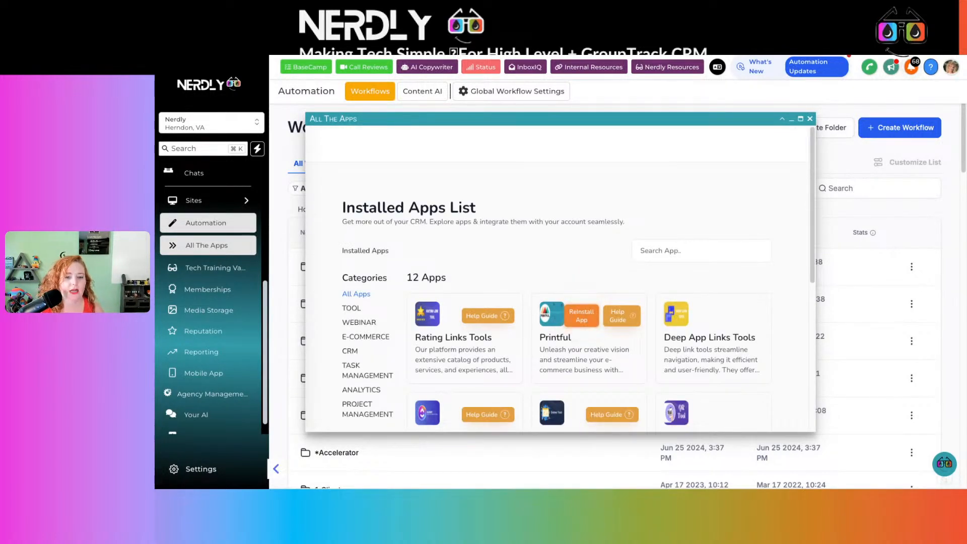
Browse the installed apps, filter them by the E-Commerce and Task Management categories, and minimize the apps window.
scroll(649, 346, down, 3)
scroll(649, 346, down, 3)
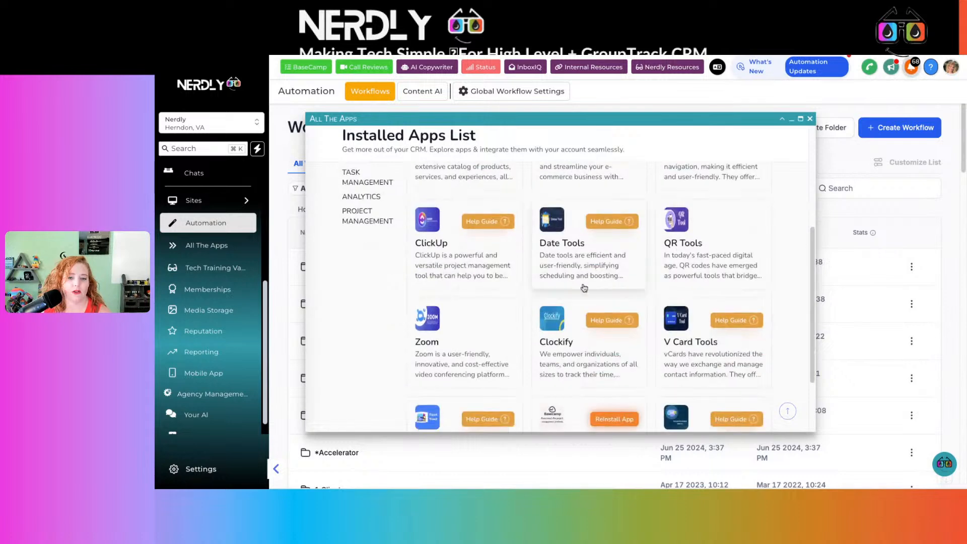
scroll(486, 302, up, 6)
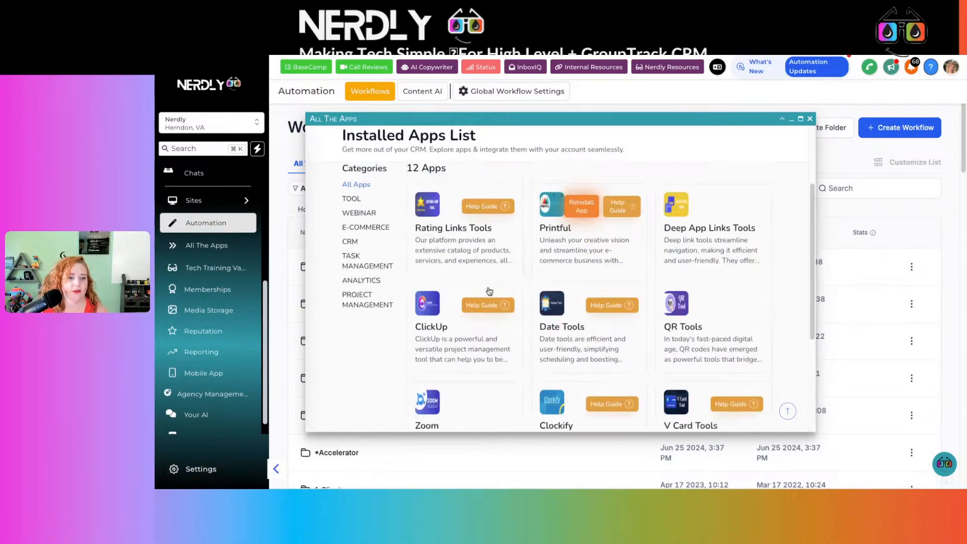
click(357, 336)
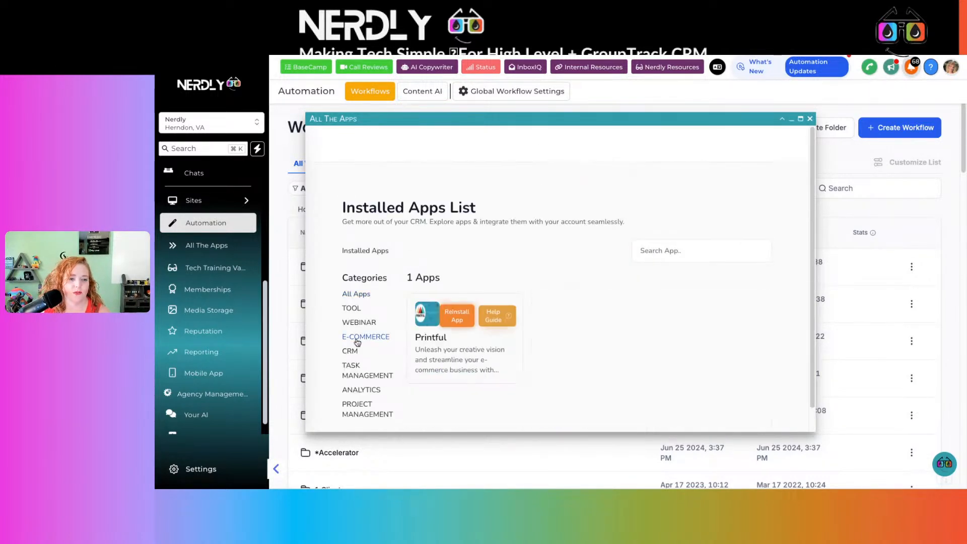
click(368, 376)
click(792, 120)
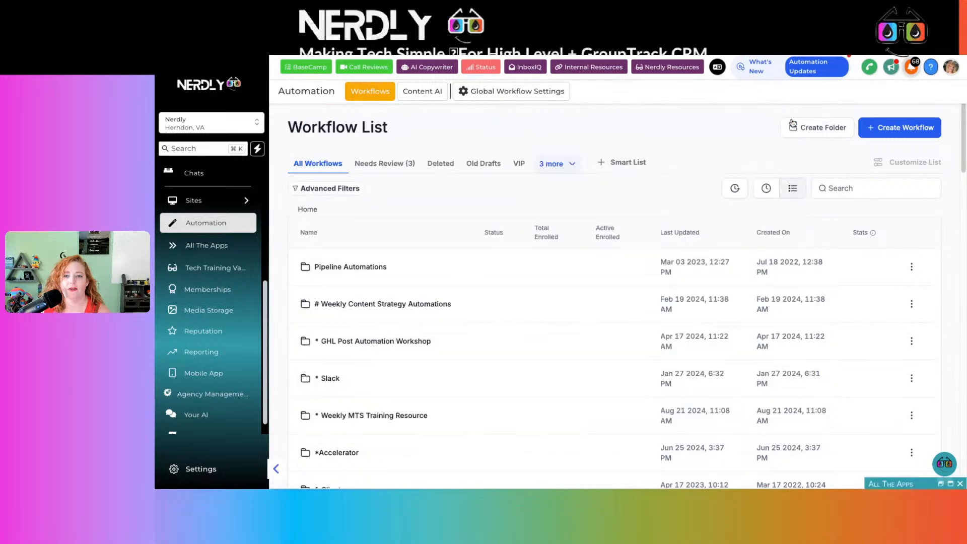